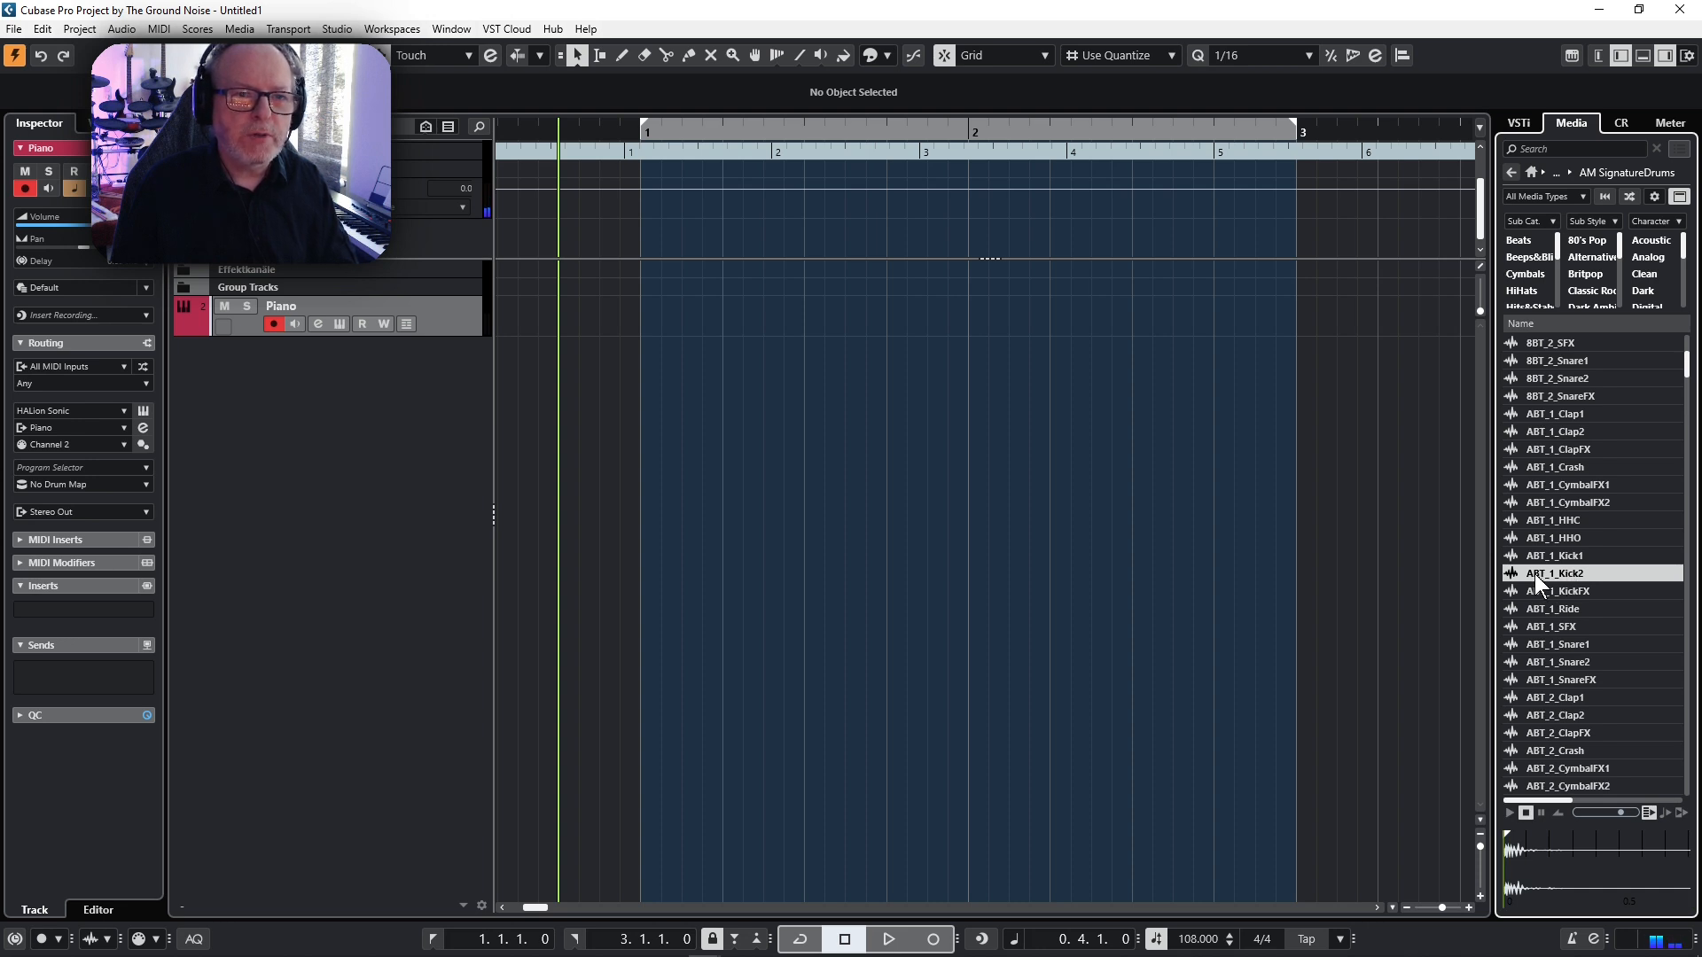
# - Place the ABT_1_Kick2 sample on a new audio track at bar 1, trimmed and repeated on all four beats of the bar
pyautogui.click(1535, 573)
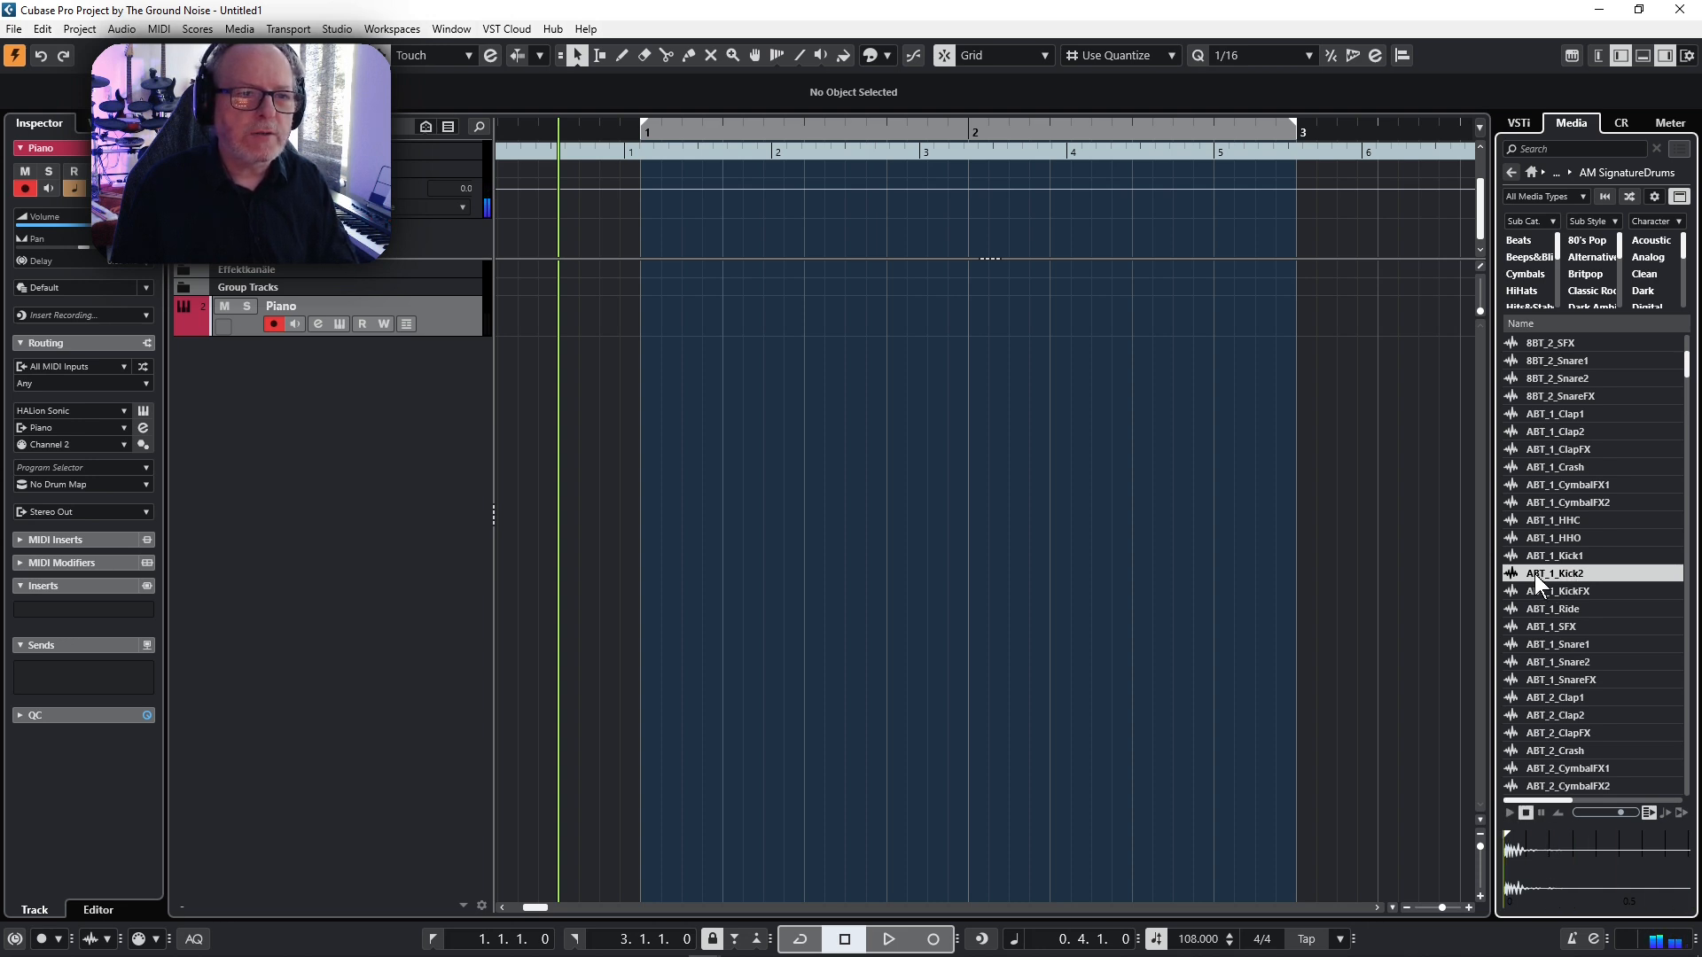
pyautogui.moveTo(1535, 573)
pyautogui.mouseDown()
pyautogui.moveTo(1102, 423)
pyautogui.moveTo(700, 330)
pyautogui.moveTo(643, 359)
pyautogui.mouseUp()
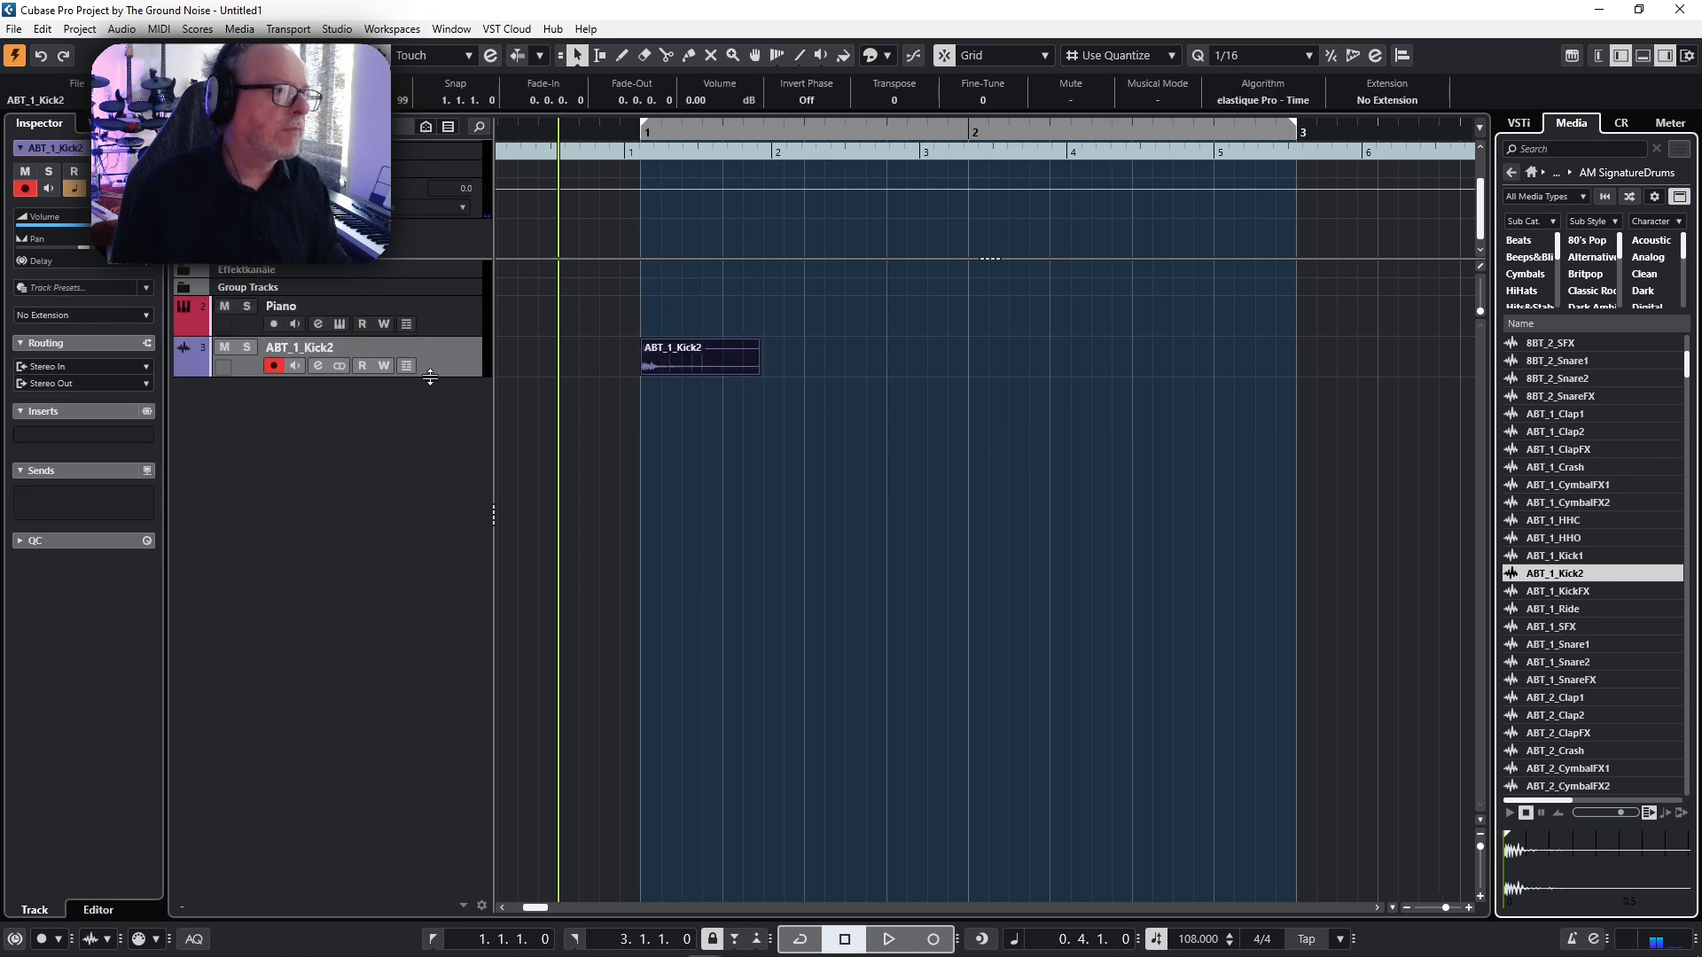
pyautogui.moveTo(430, 377); pyautogui.dragTo(417, 434)
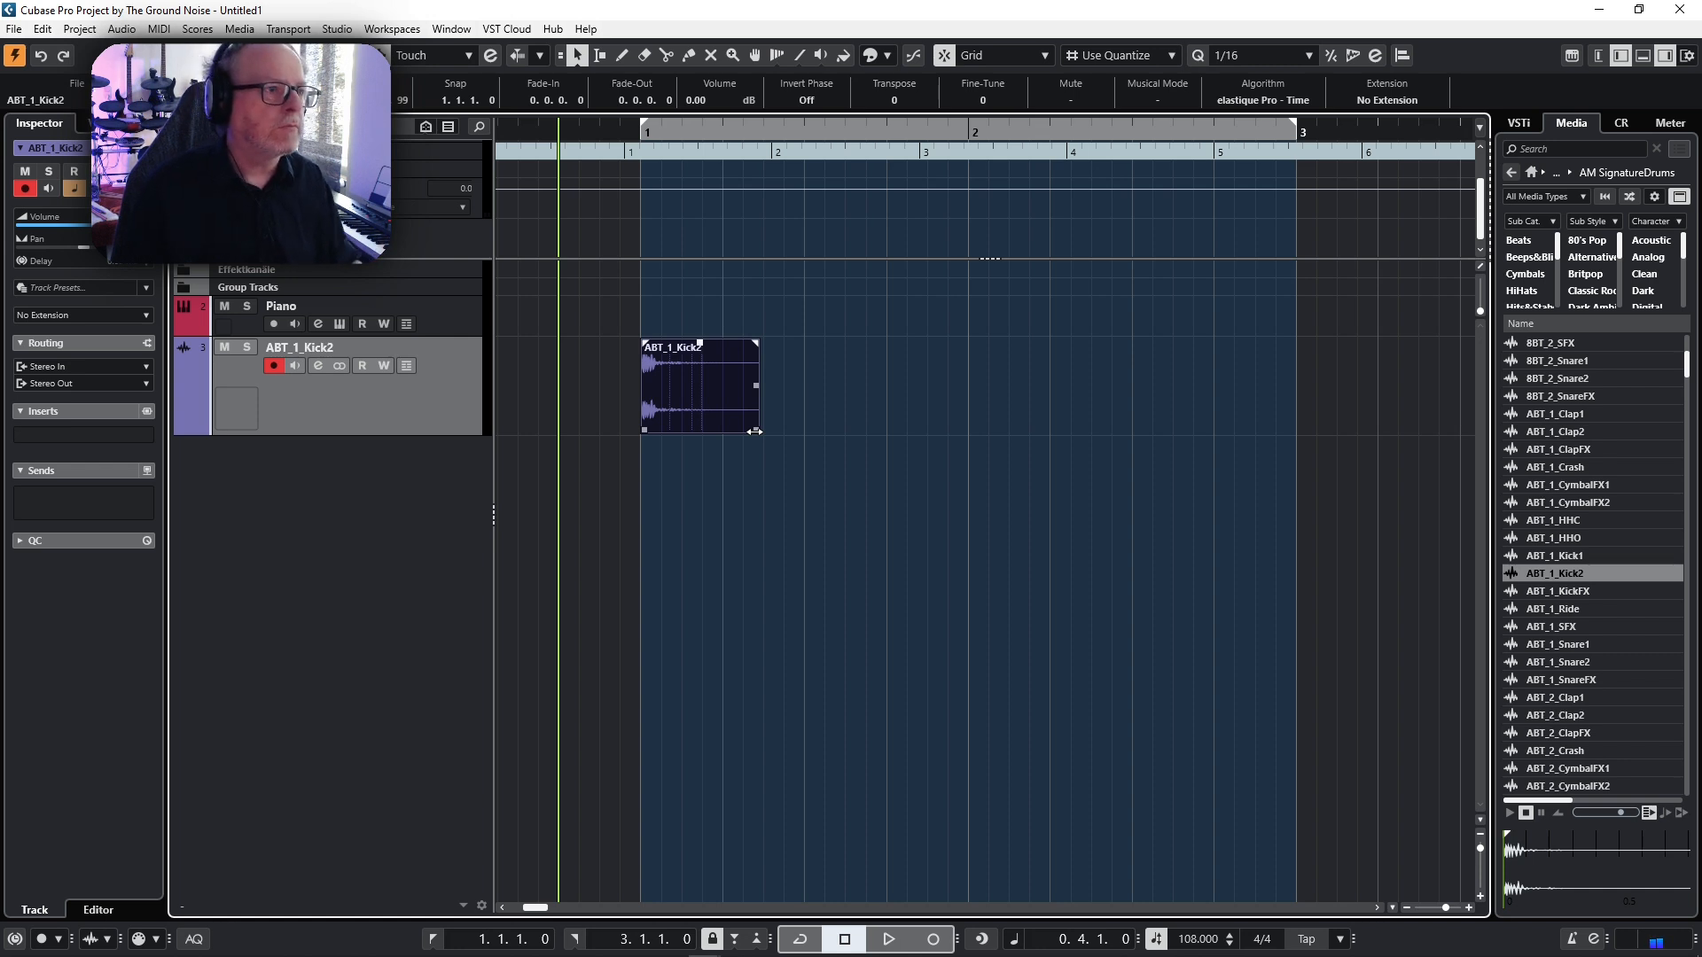
pyautogui.moveTo(754, 431); pyautogui.dragTo(917, 401)
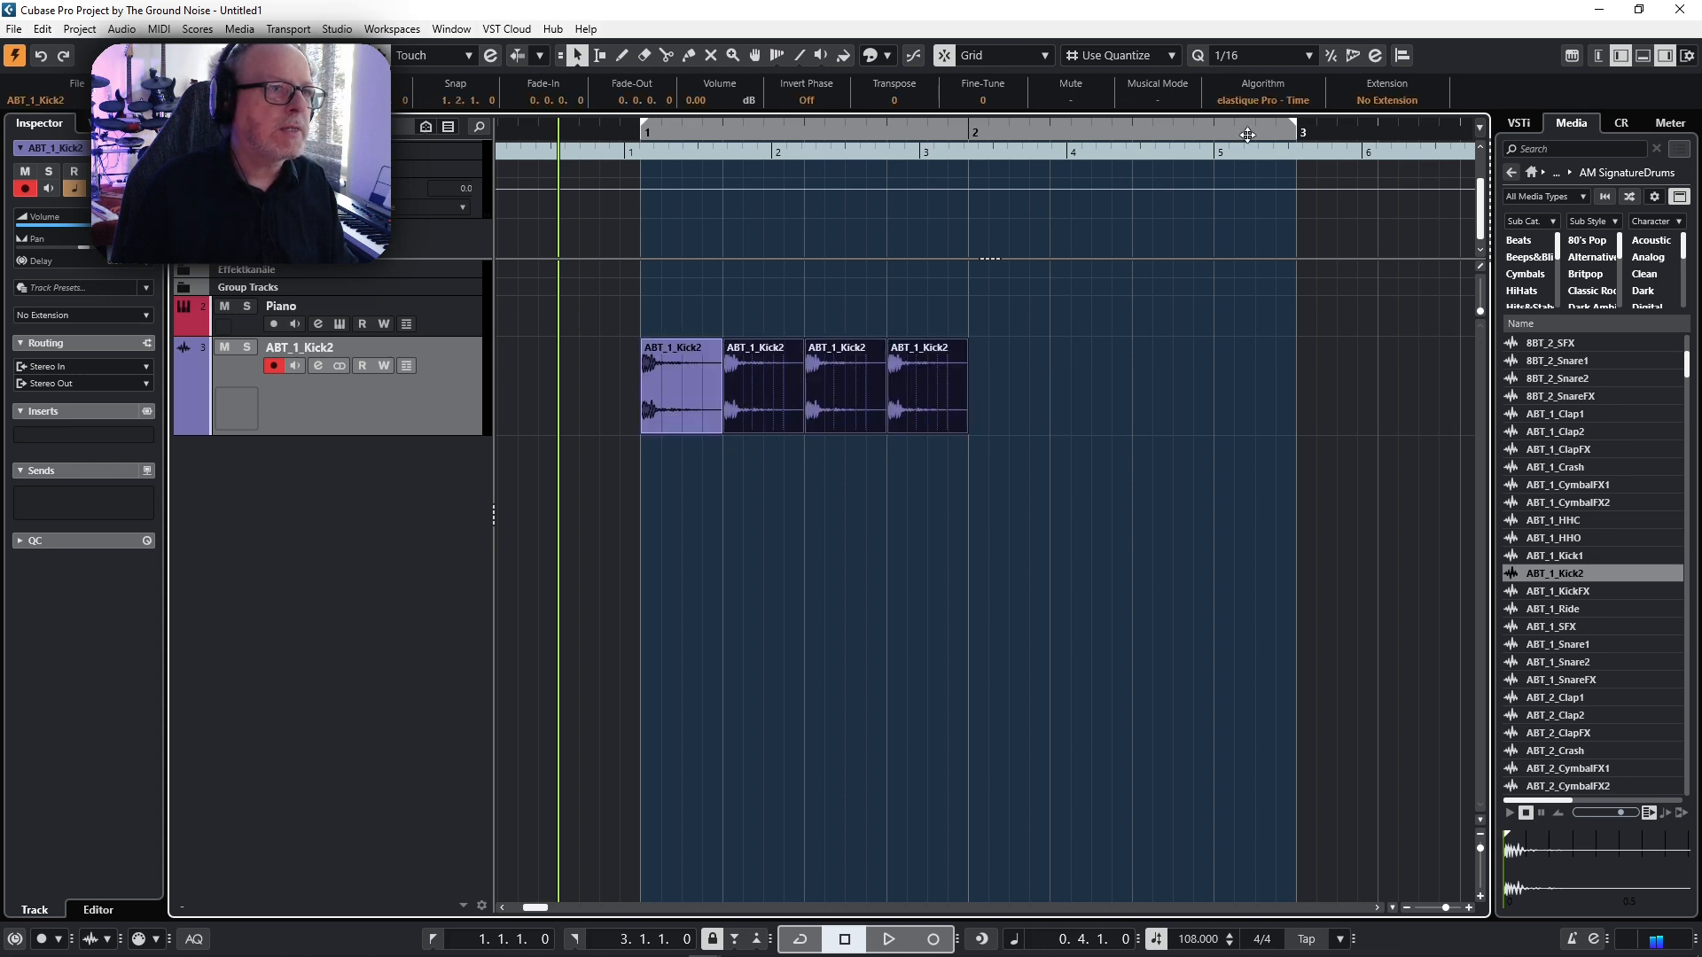
# - Shorten the cycle range to bar 1, ending at 2.1.1.0, and audition the kick pattern in a loop
pyautogui.moveTo(1248, 134); pyautogui.dragTo(972, 135)
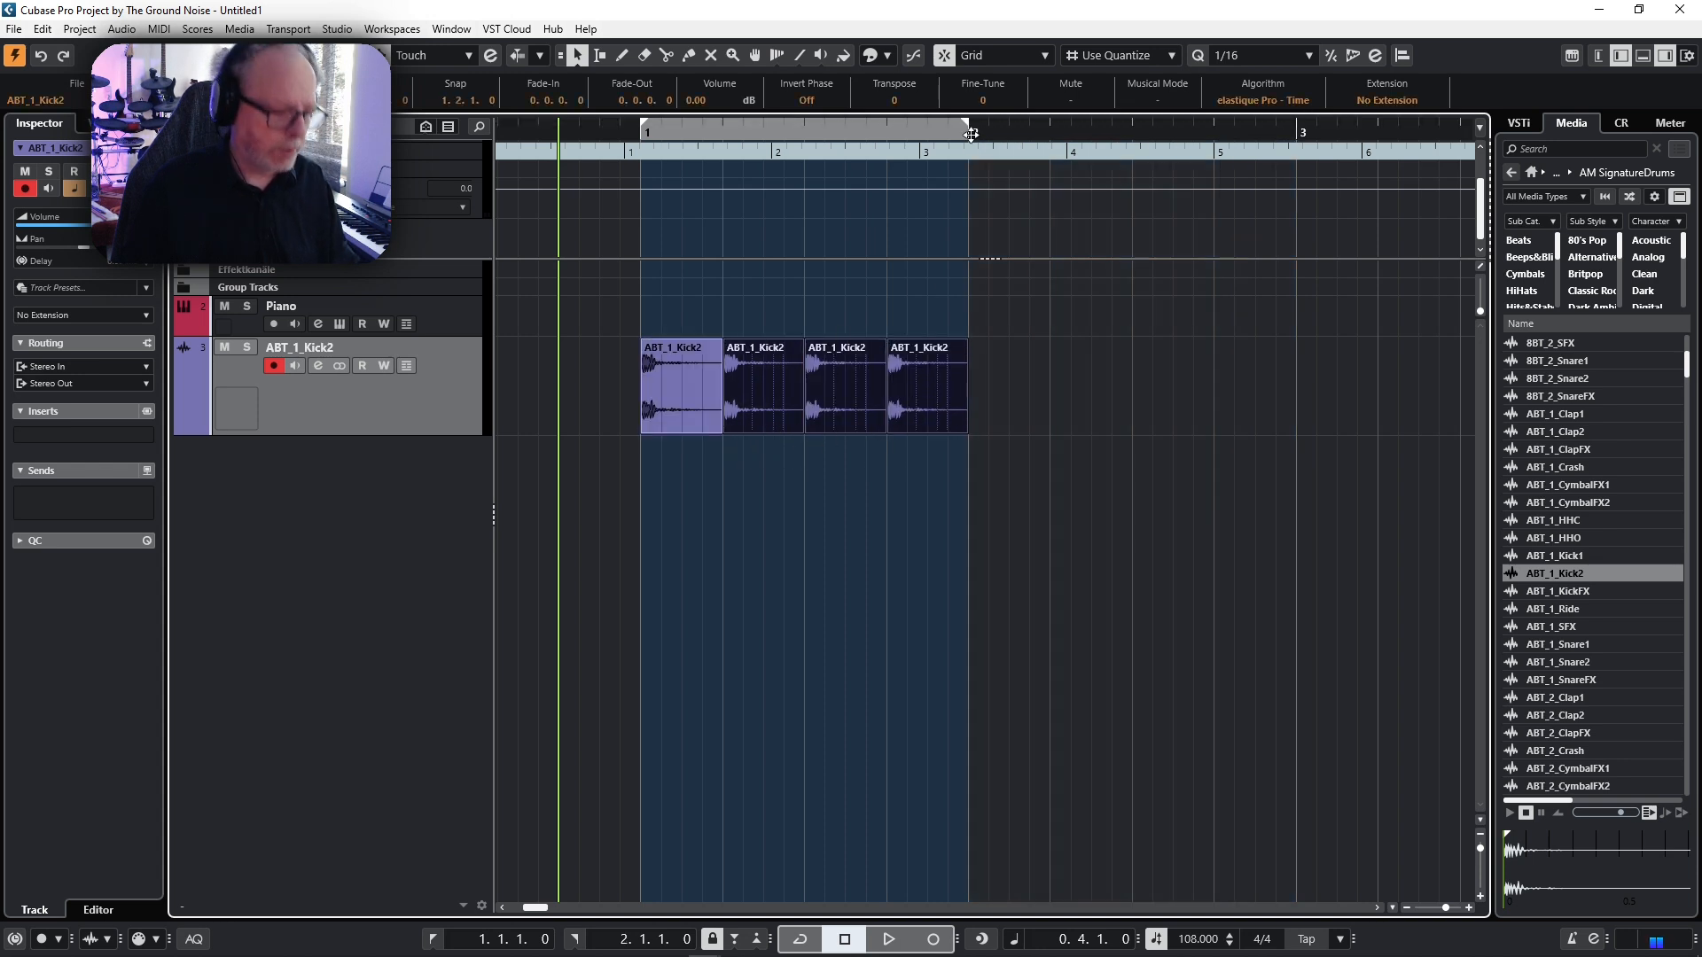
pyautogui.click(966, 133)
pyautogui.press('space')
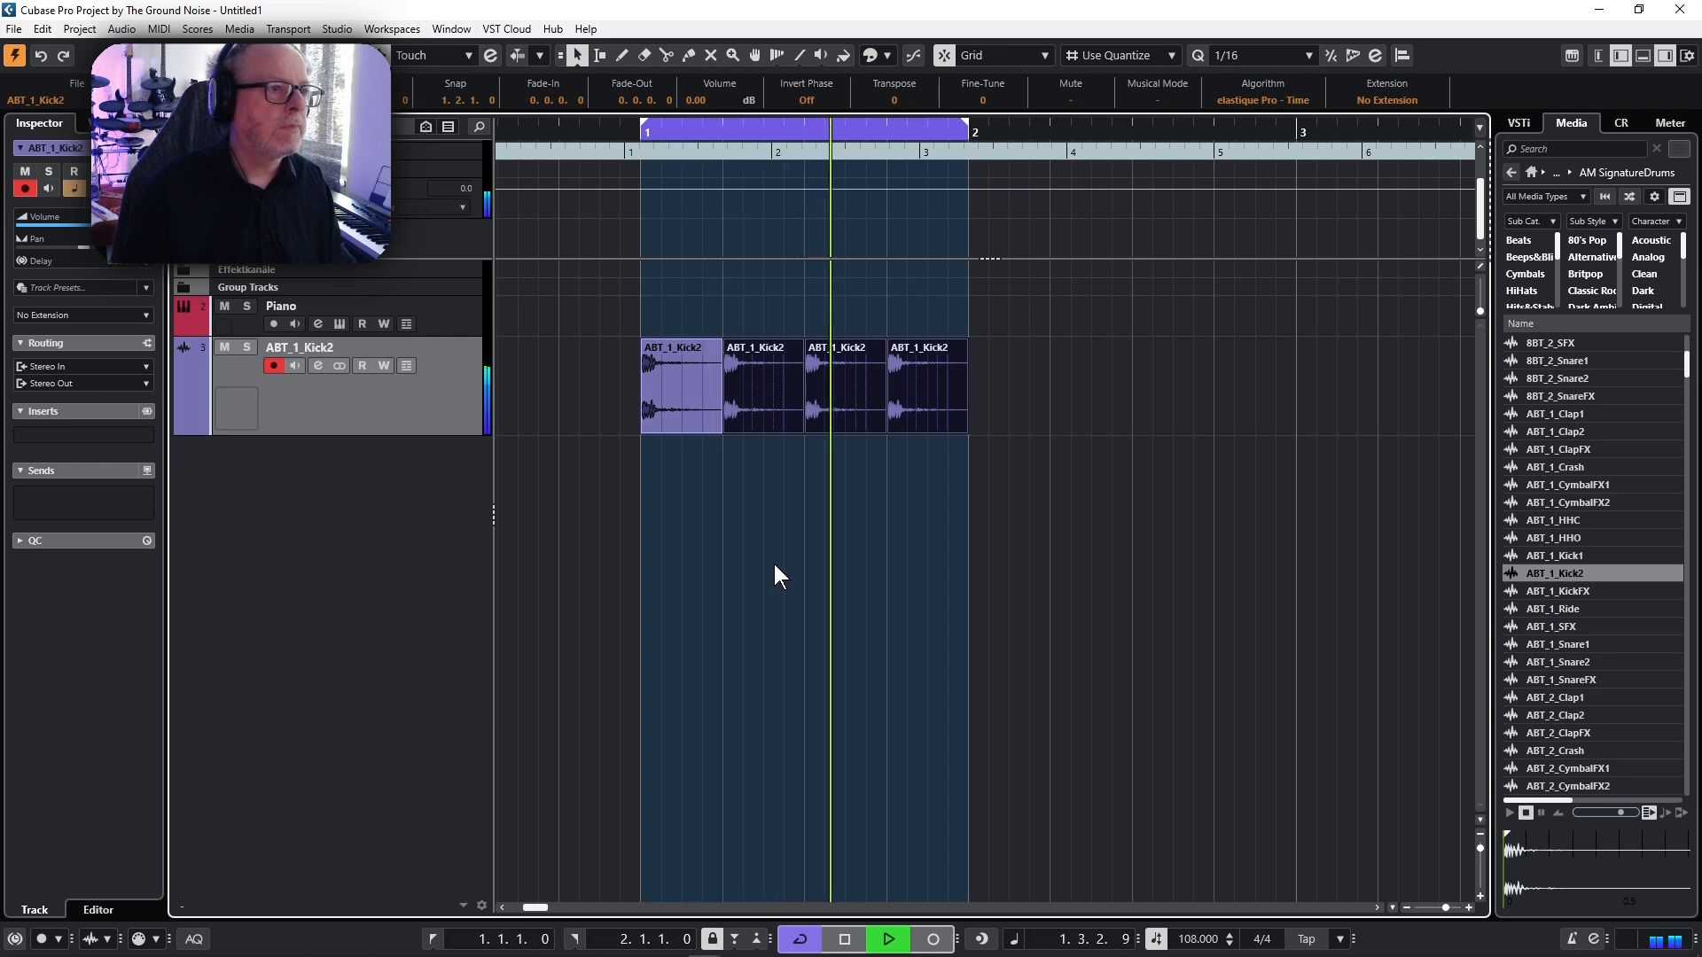
pyautogui.press('h')
pyautogui.press('h')
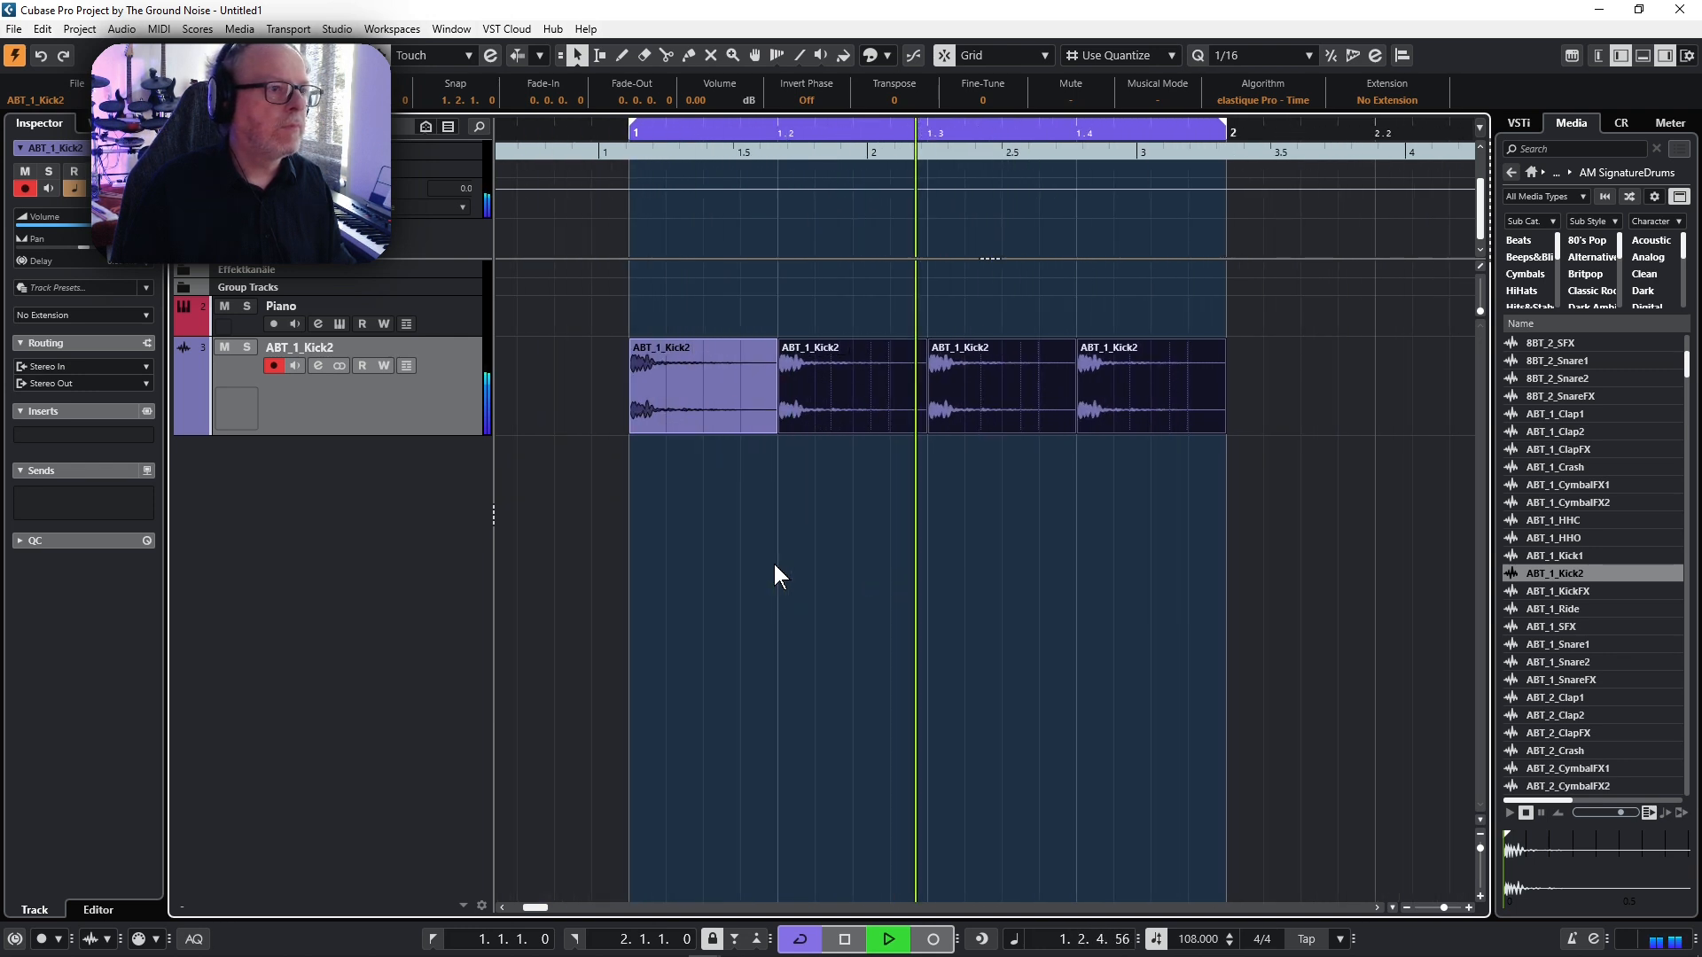
pyautogui.press('h')
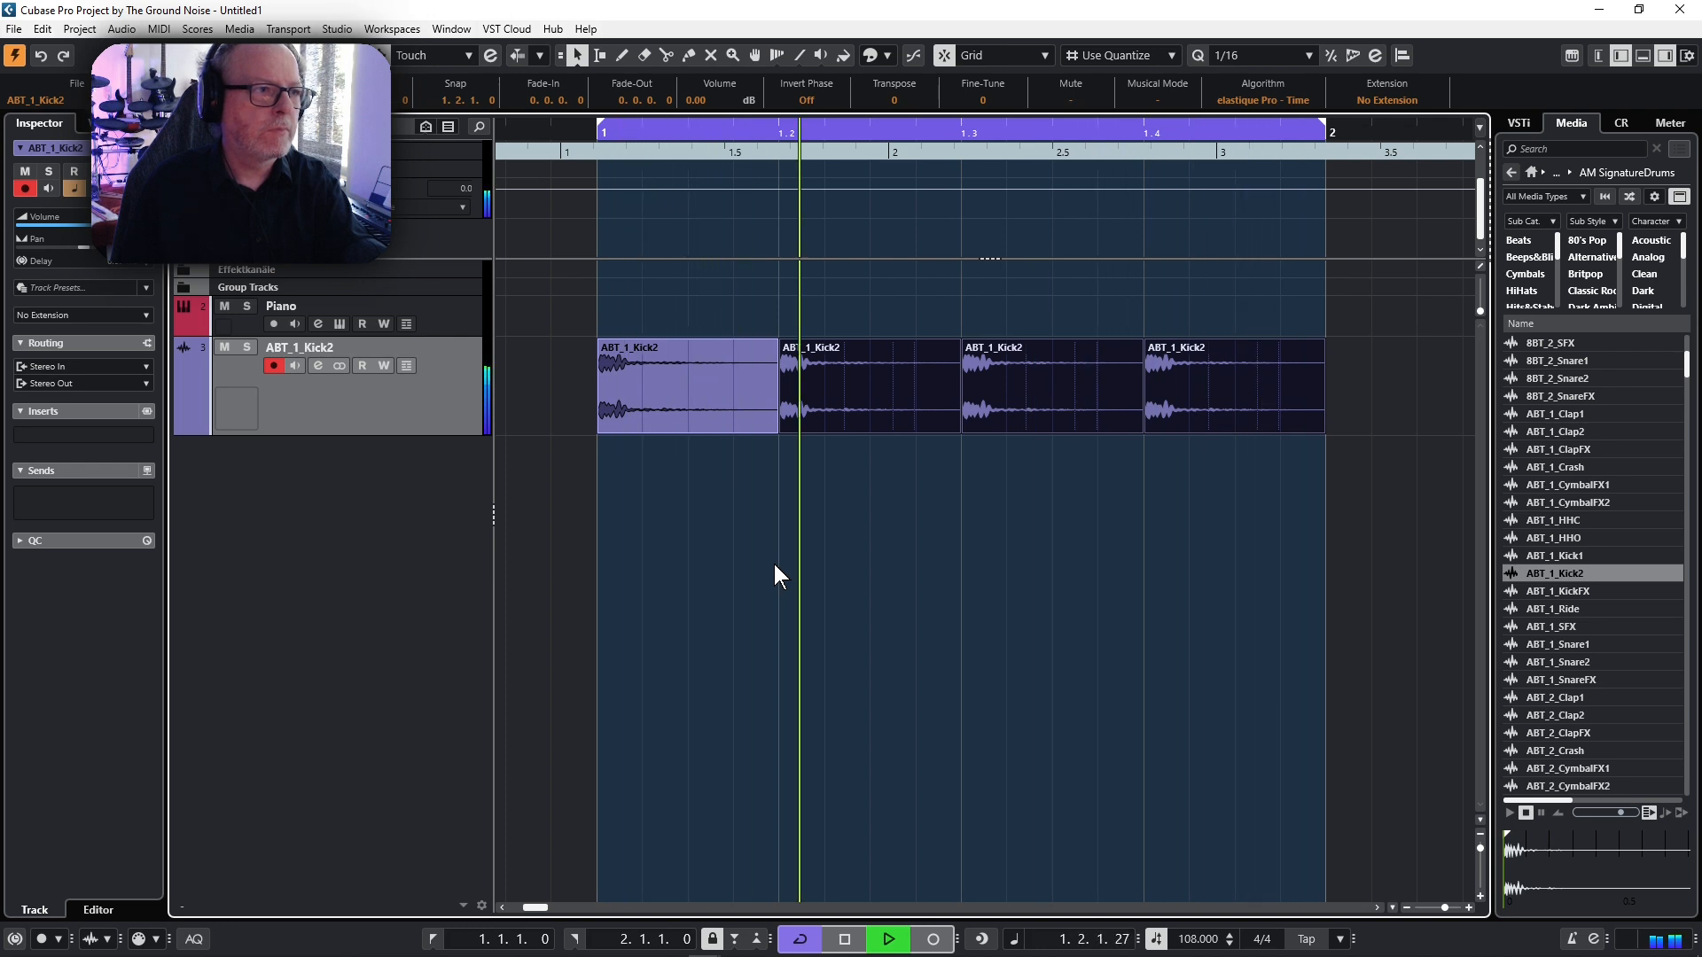
pyautogui.press('space')
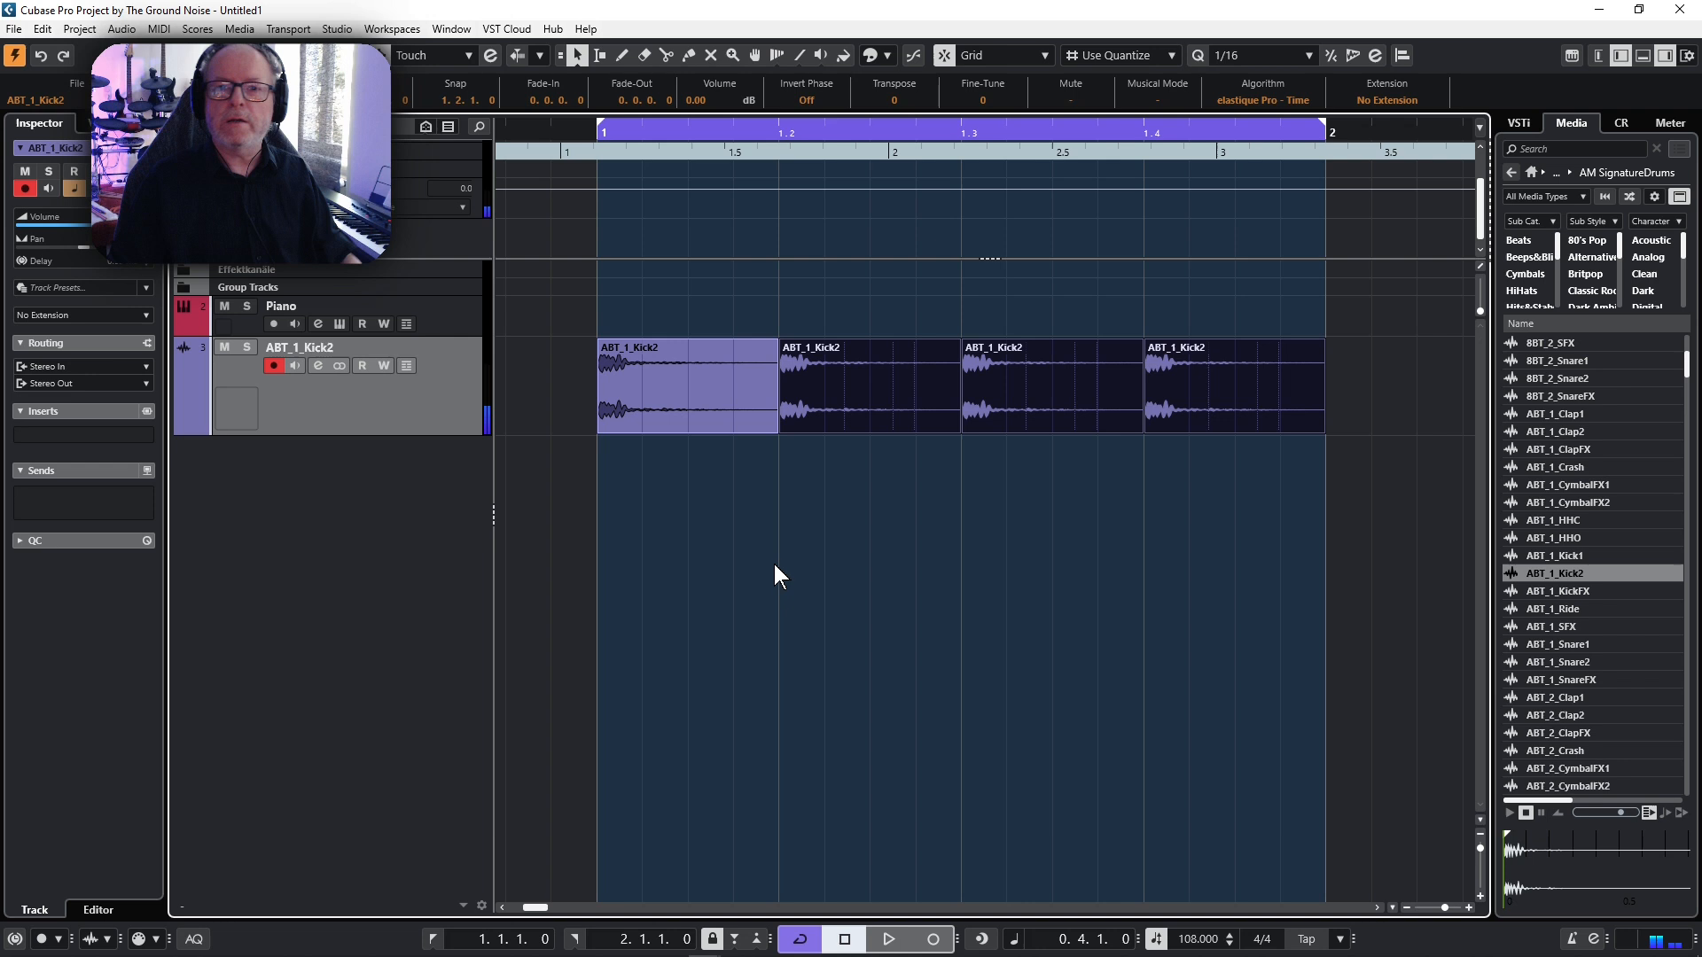
# - Add a 0.0.0.10 fade-out to all four kick events and audition the loop
pyautogui.moveTo(749, 472); pyautogui.dragTo(1278, 391)
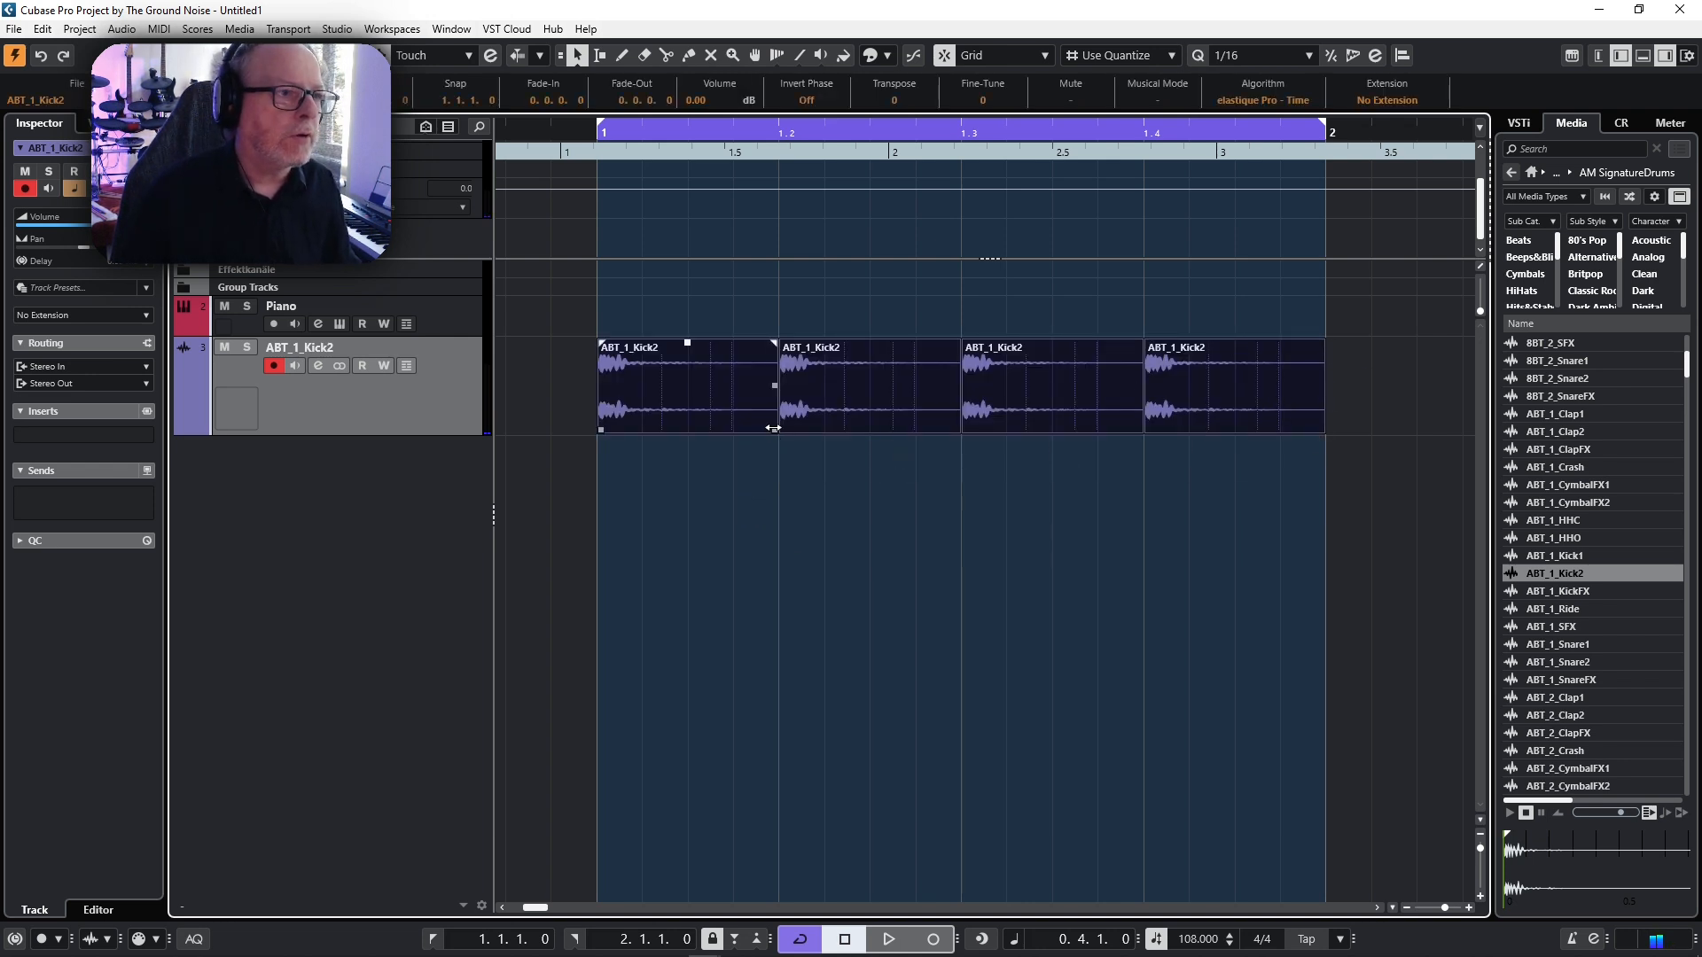
pyautogui.moveTo(774, 344); pyautogui.dragTo(767, 348)
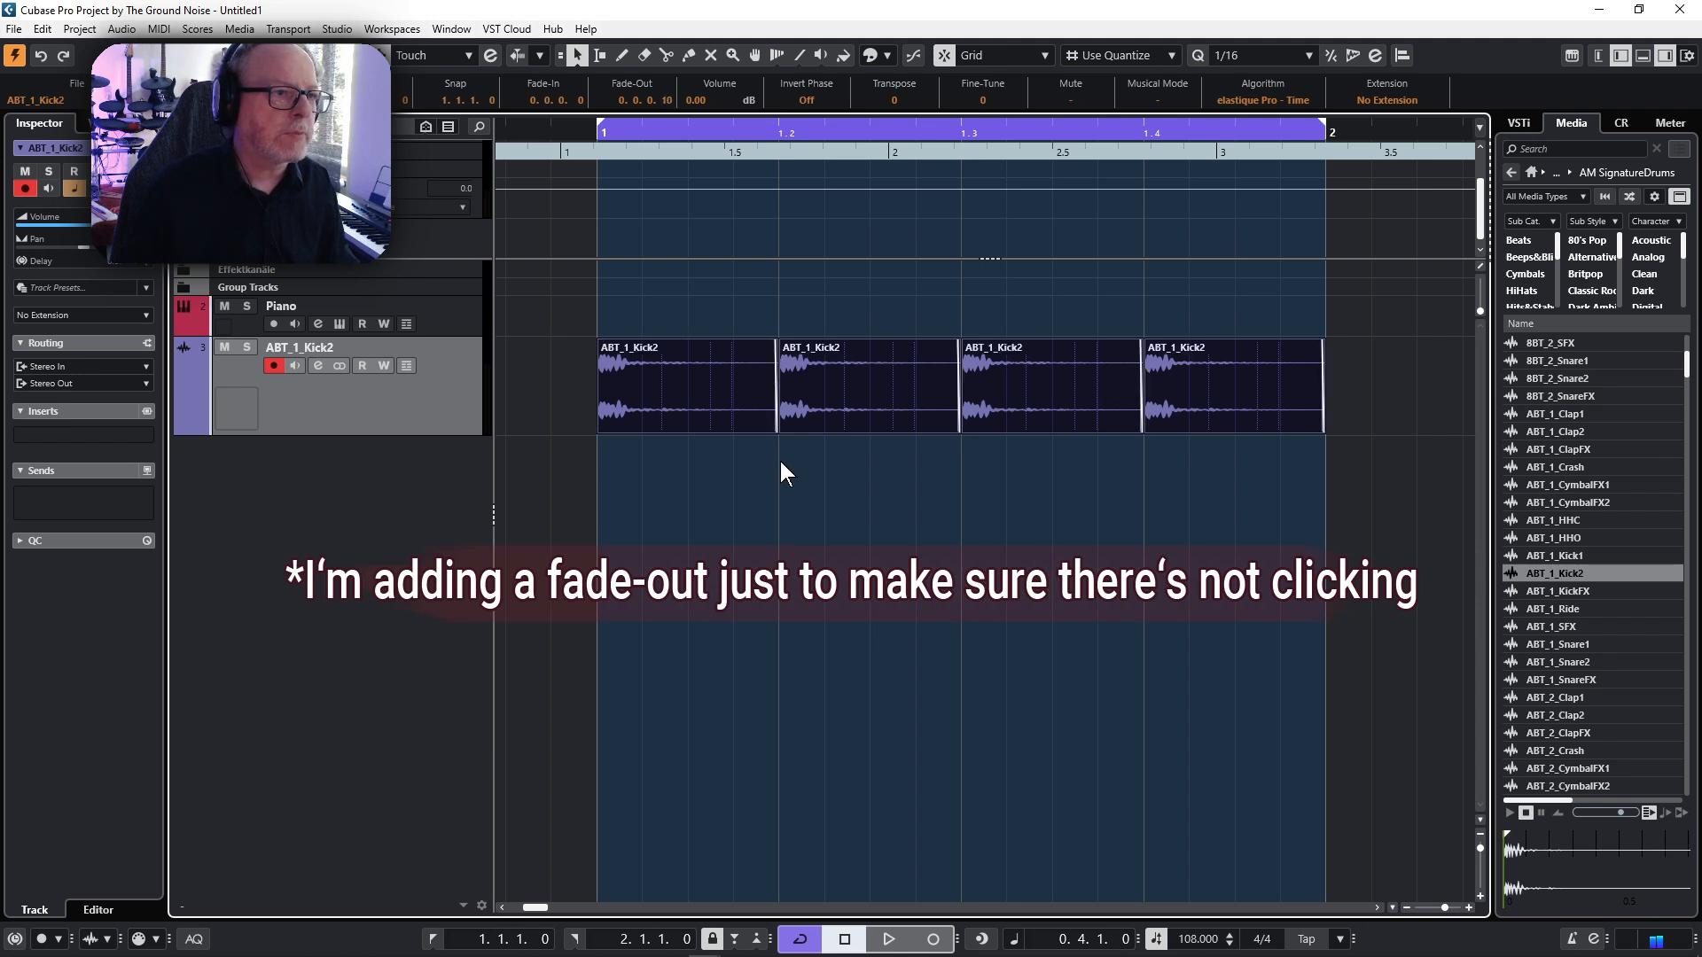
pyautogui.press('space')
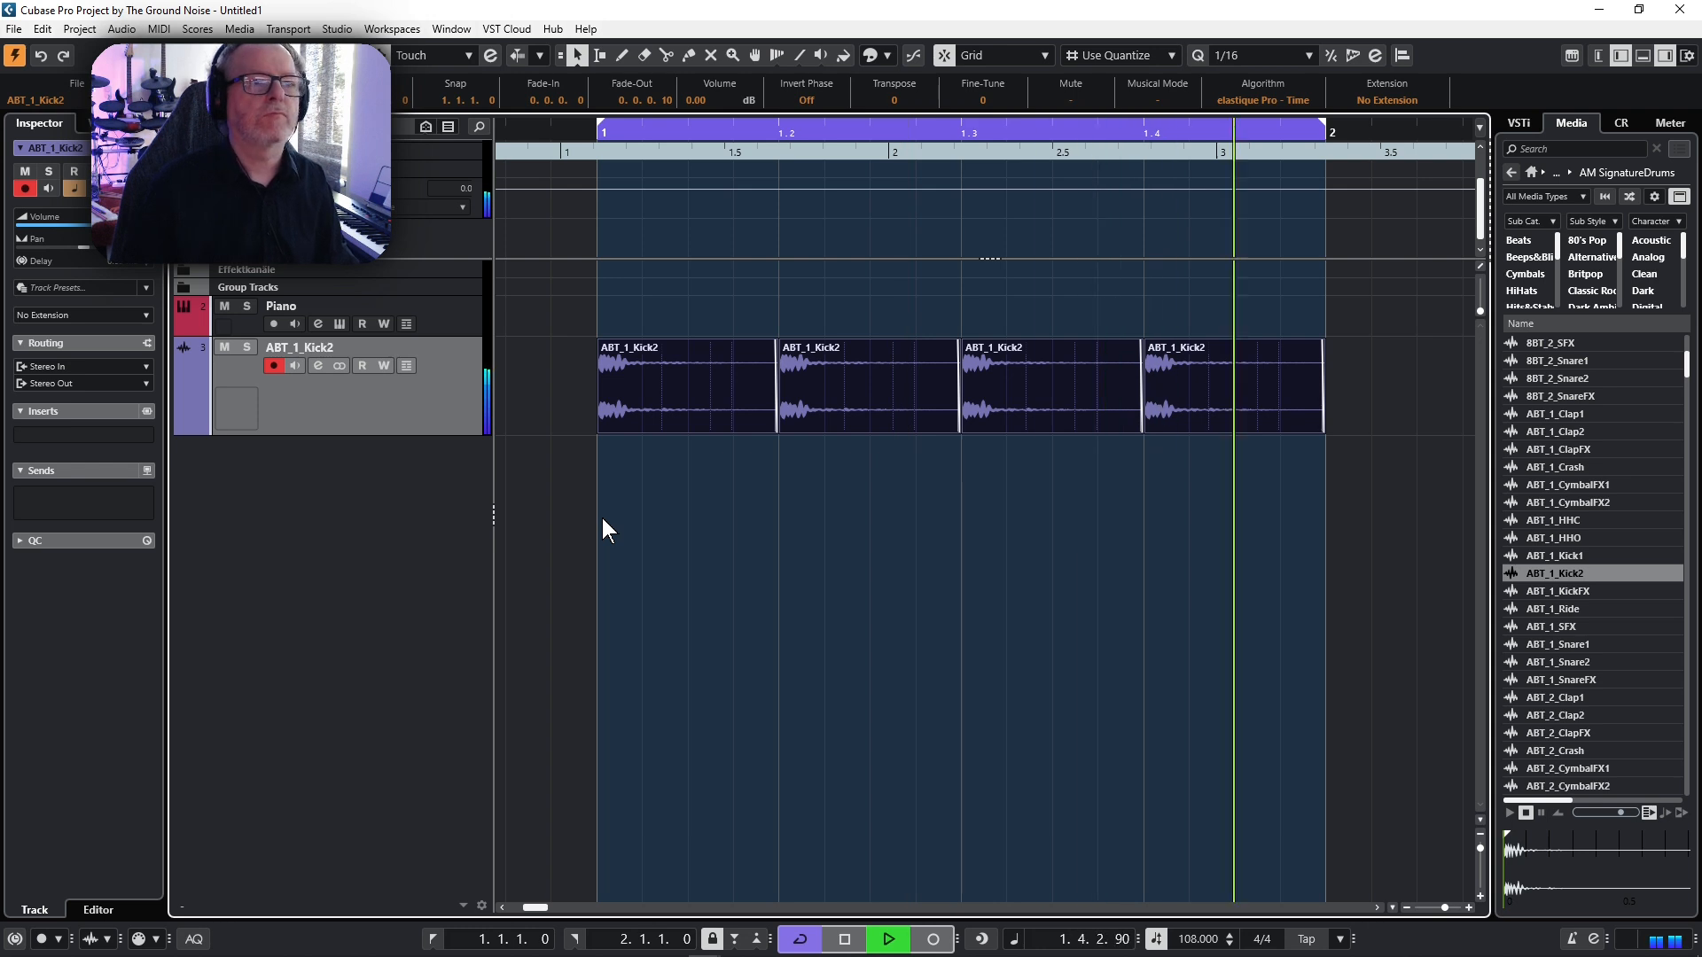
pyautogui.press('space')
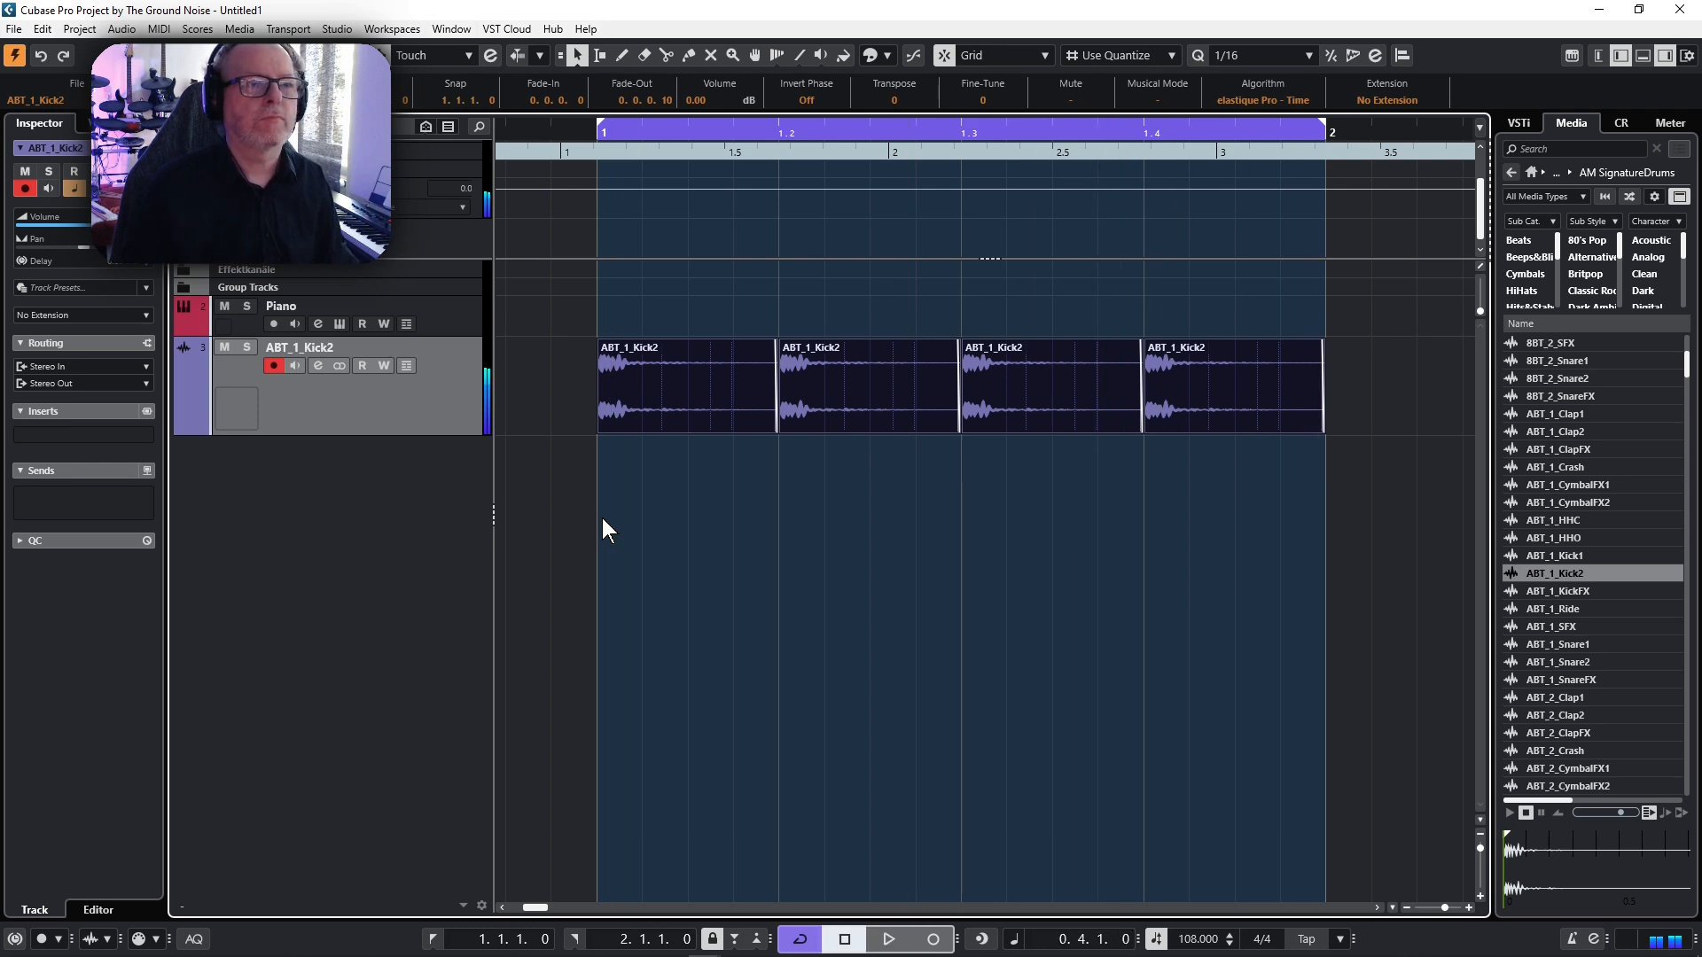
# - Show the master meter and duplicate the ABT_1_Kick2 track, muting the original so the copy is the one to work on
pyautogui.click(1681, 125)
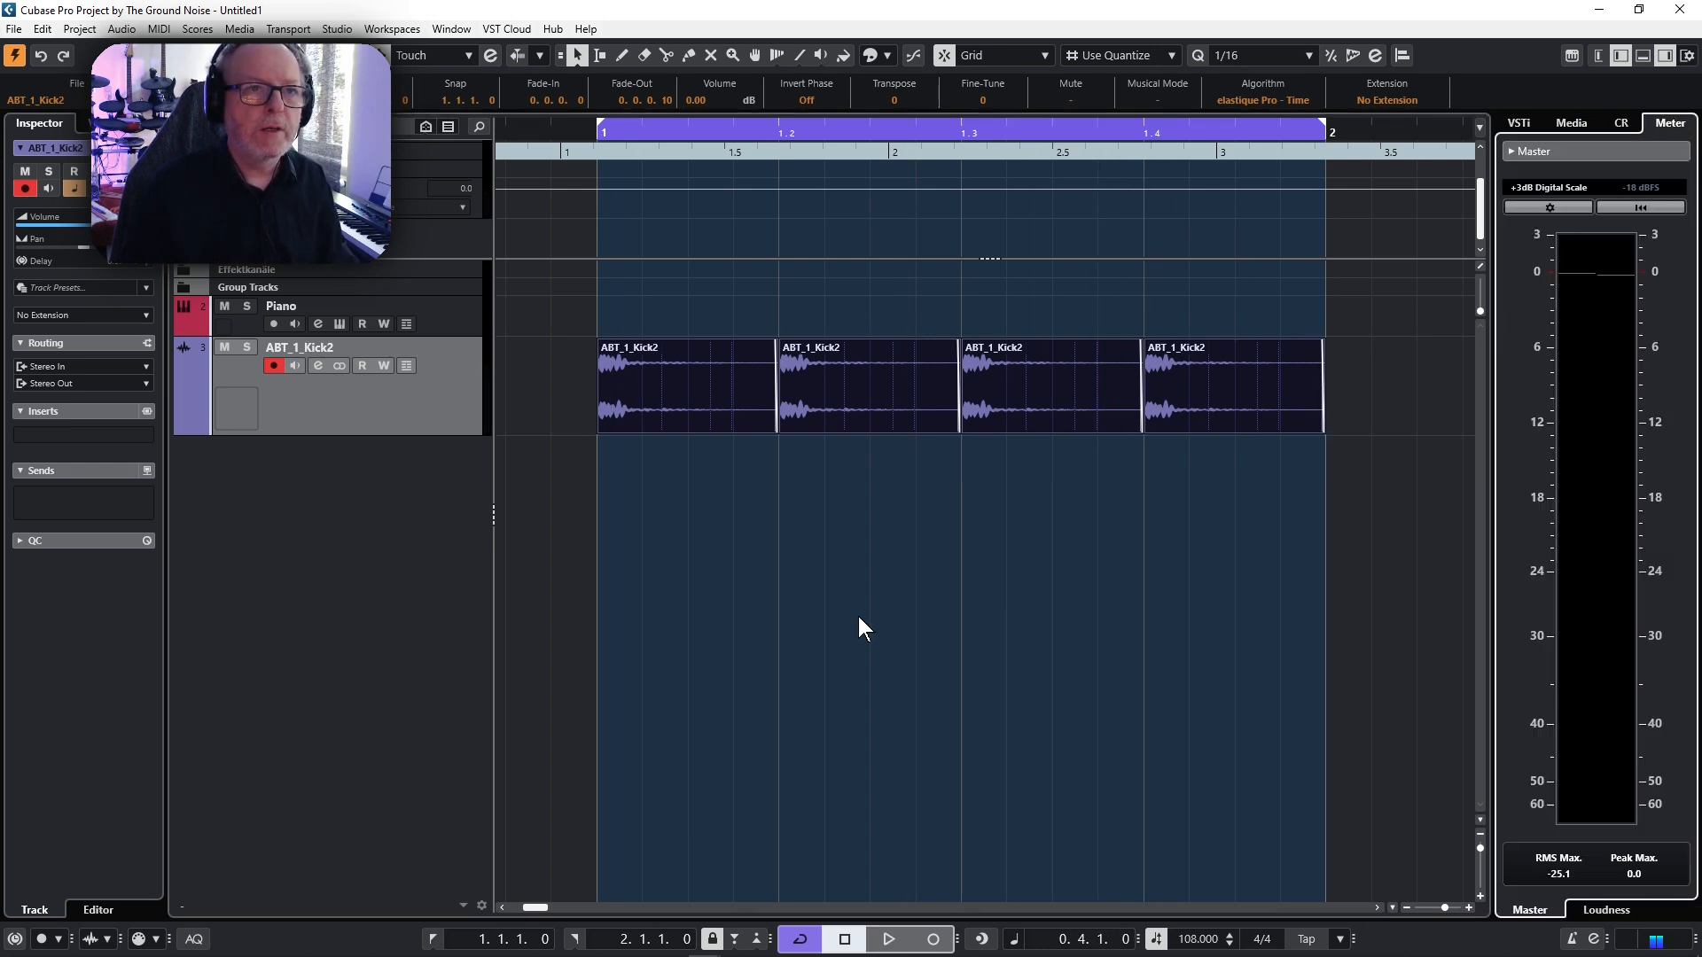
pyautogui.rightClick(360, 409)
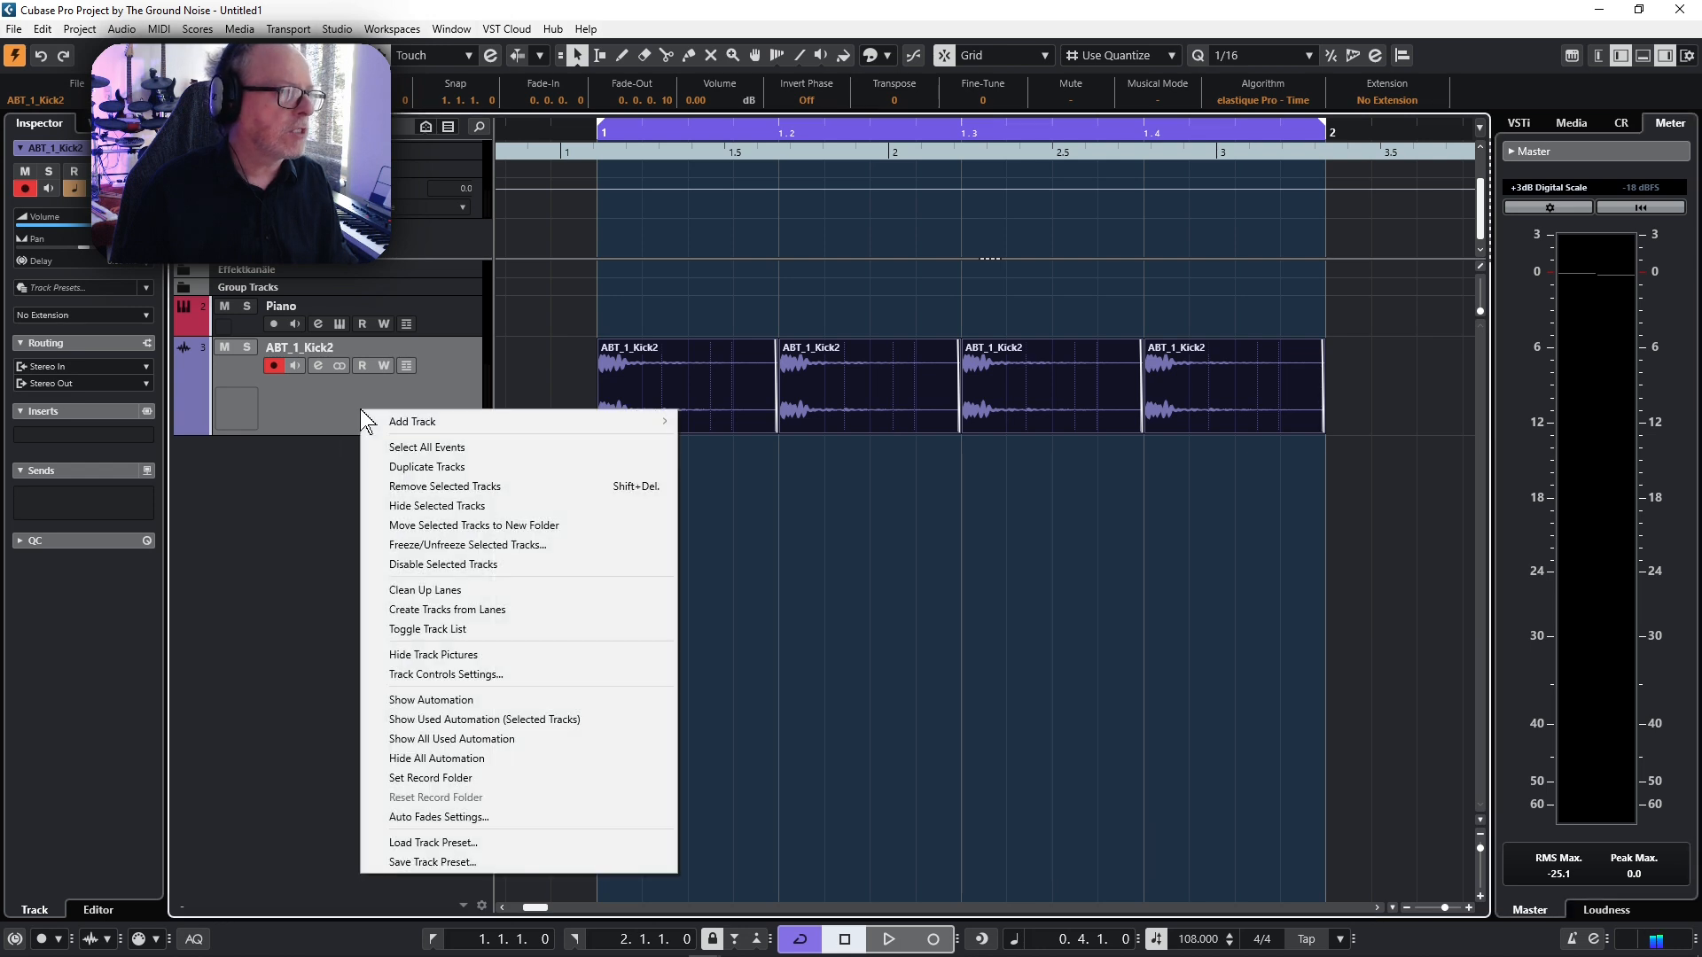
pyautogui.click(402, 464)
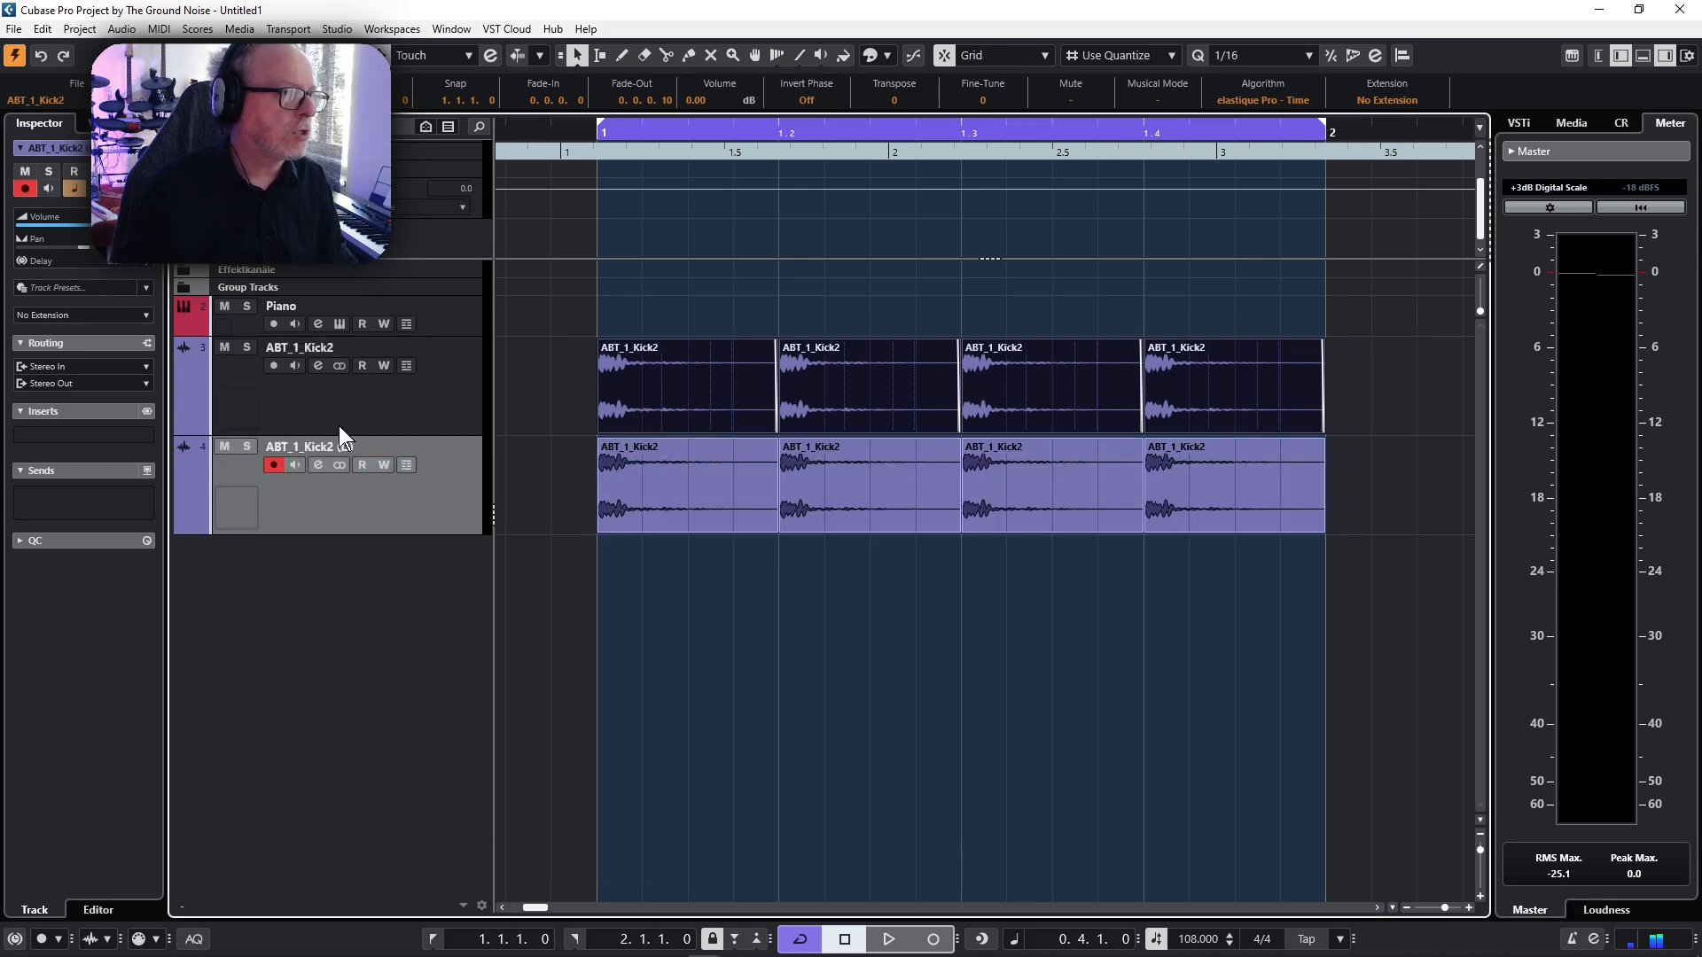
pyautogui.click(223, 347)
pyautogui.click(435, 383)
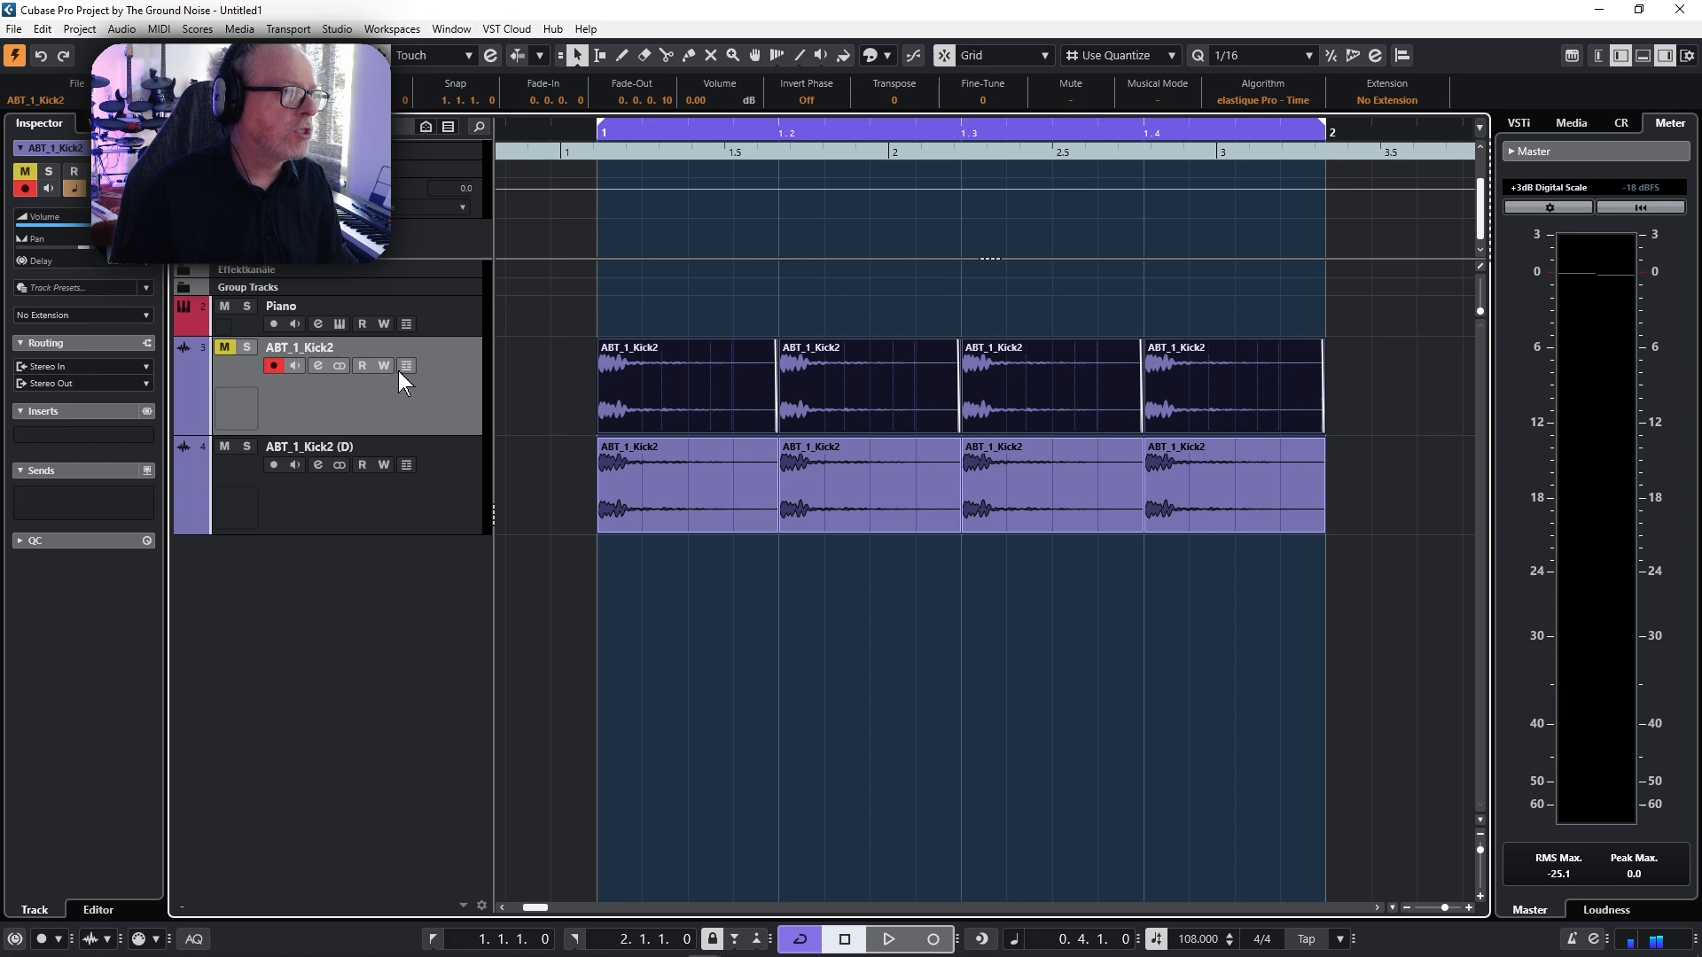
pyautogui.click(347, 330)
pyautogui.click(438, 517)
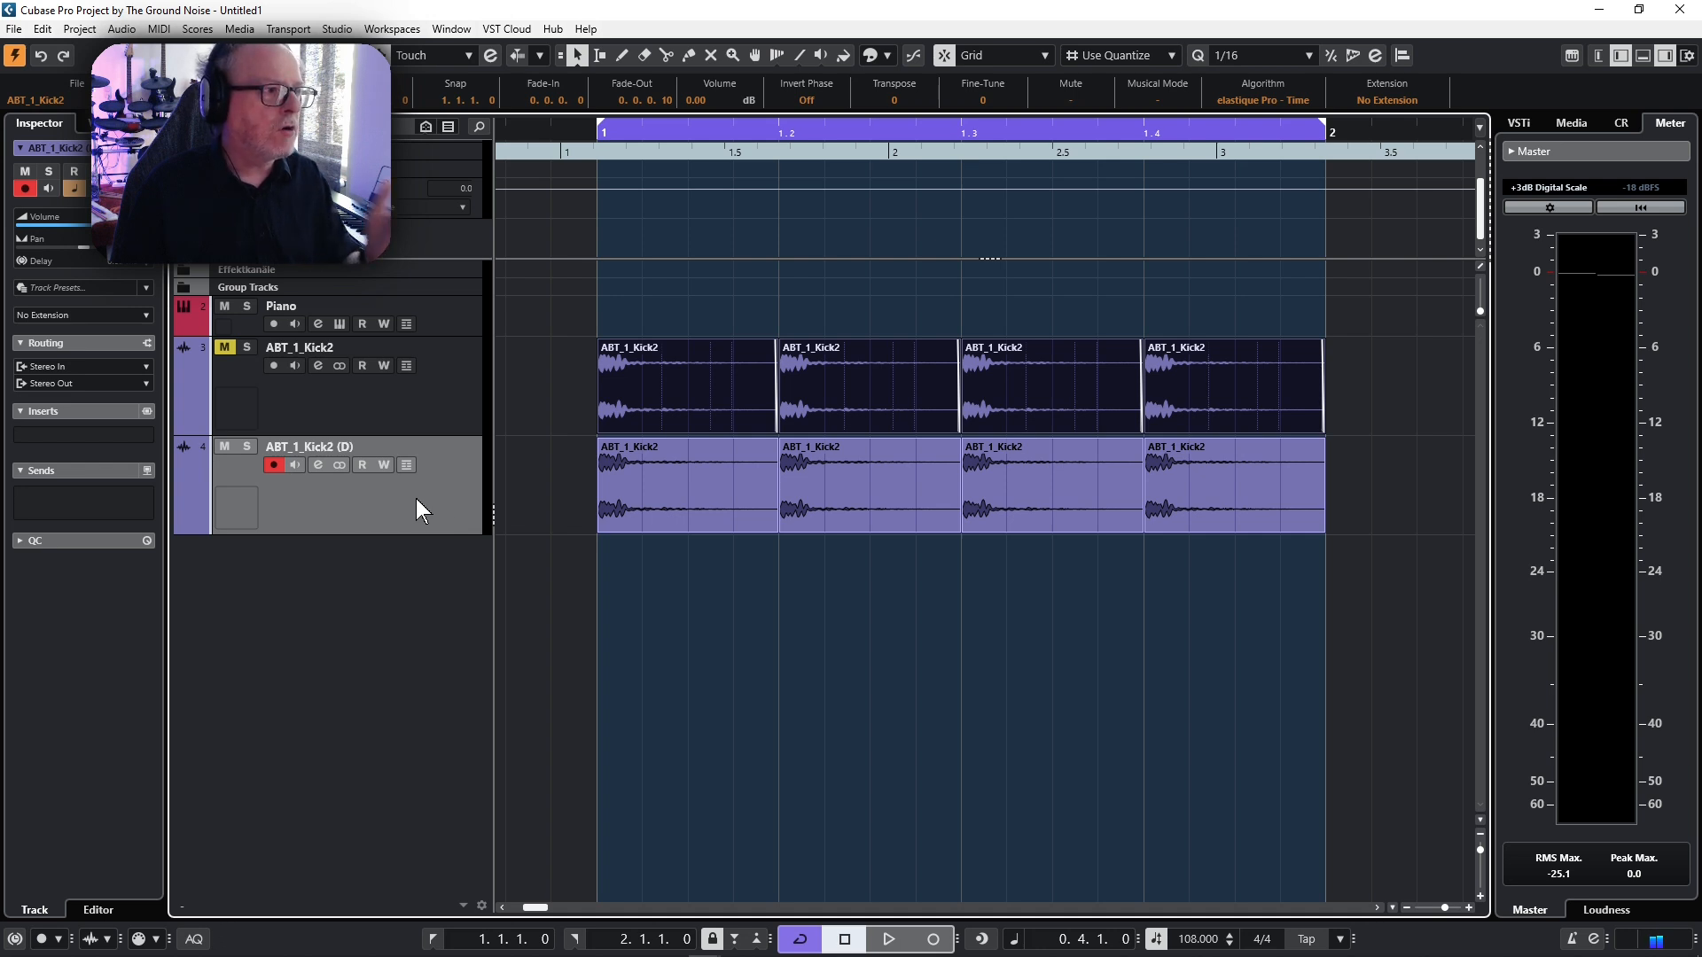
# - Open the duplicate kick's channel settings and switch off its 5000 Hz high-cut and 80 Hz low-cut filters
pyautogui.click(317, 465)
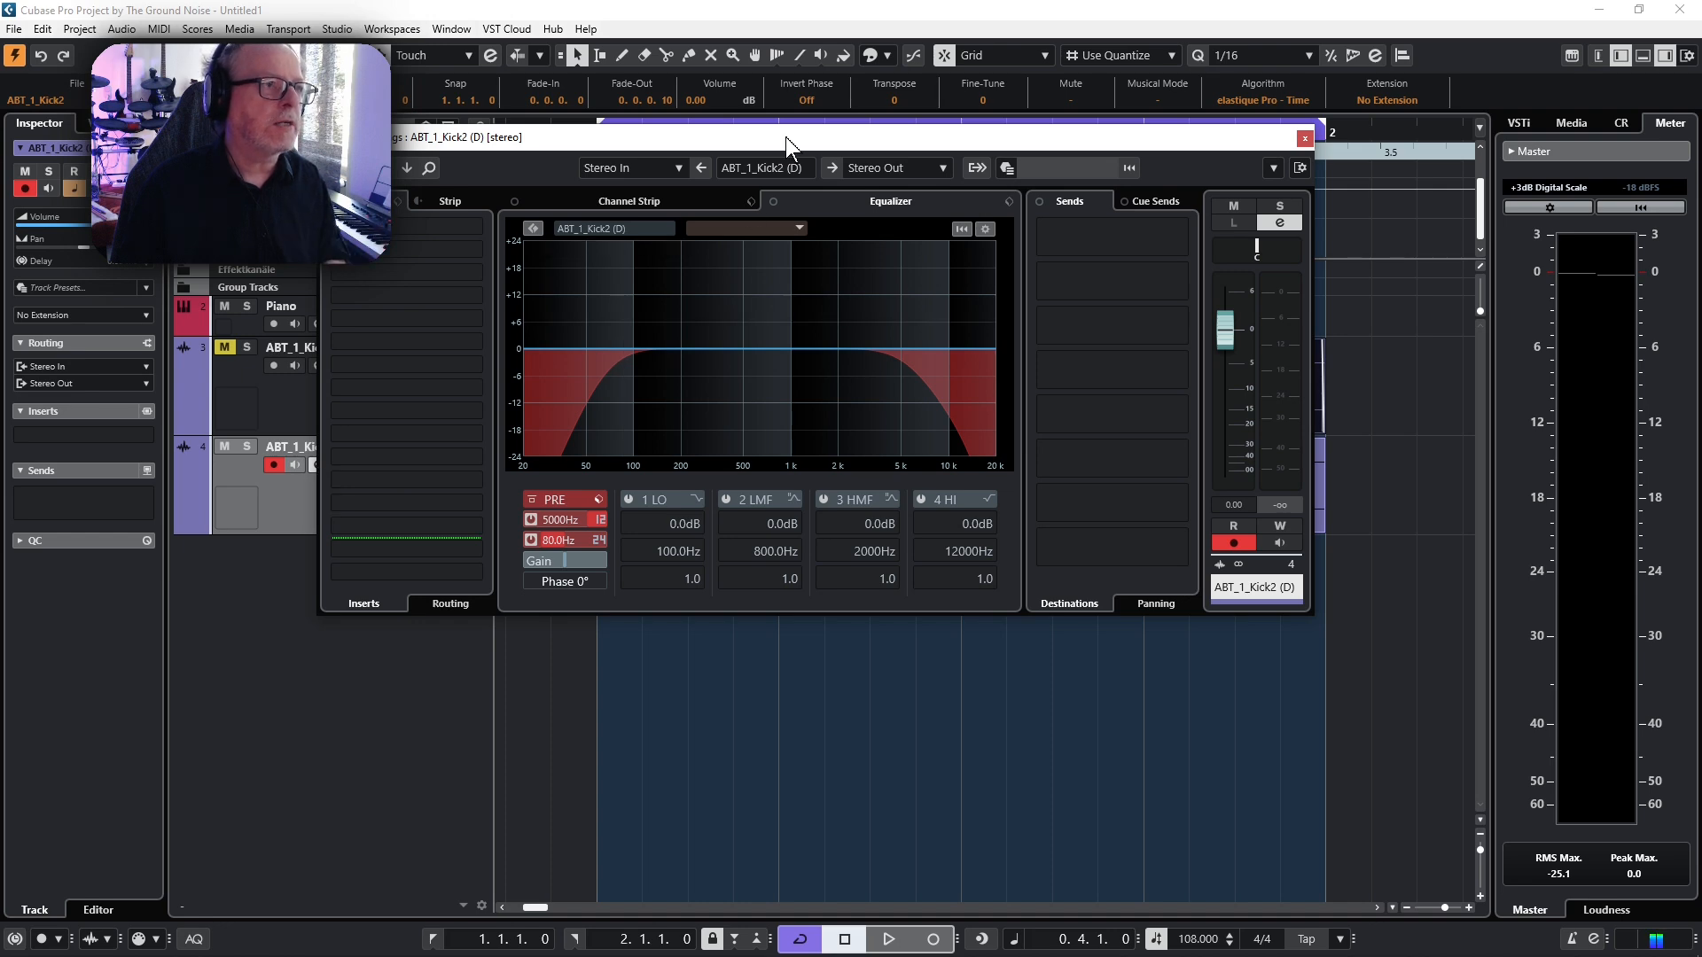
pyautogui.moveTo(785, 137); pyautogui.dragTo(909, 152)
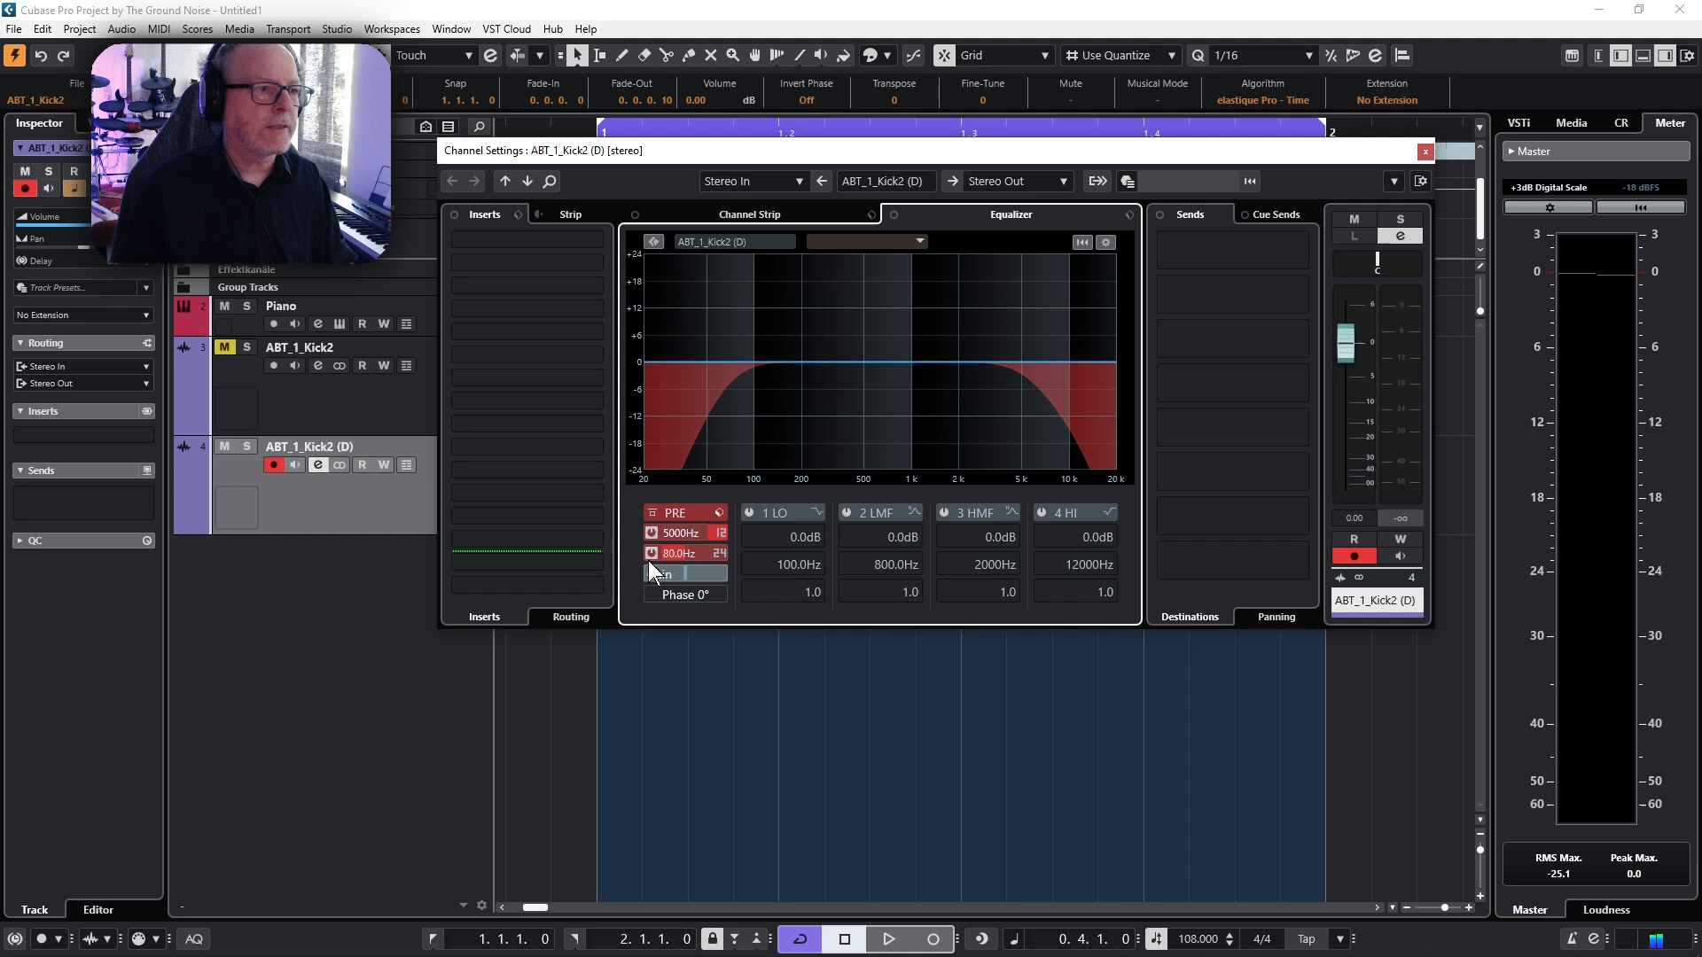
pyautogui.click(653, 552)
pyautogui.click(652, 532)
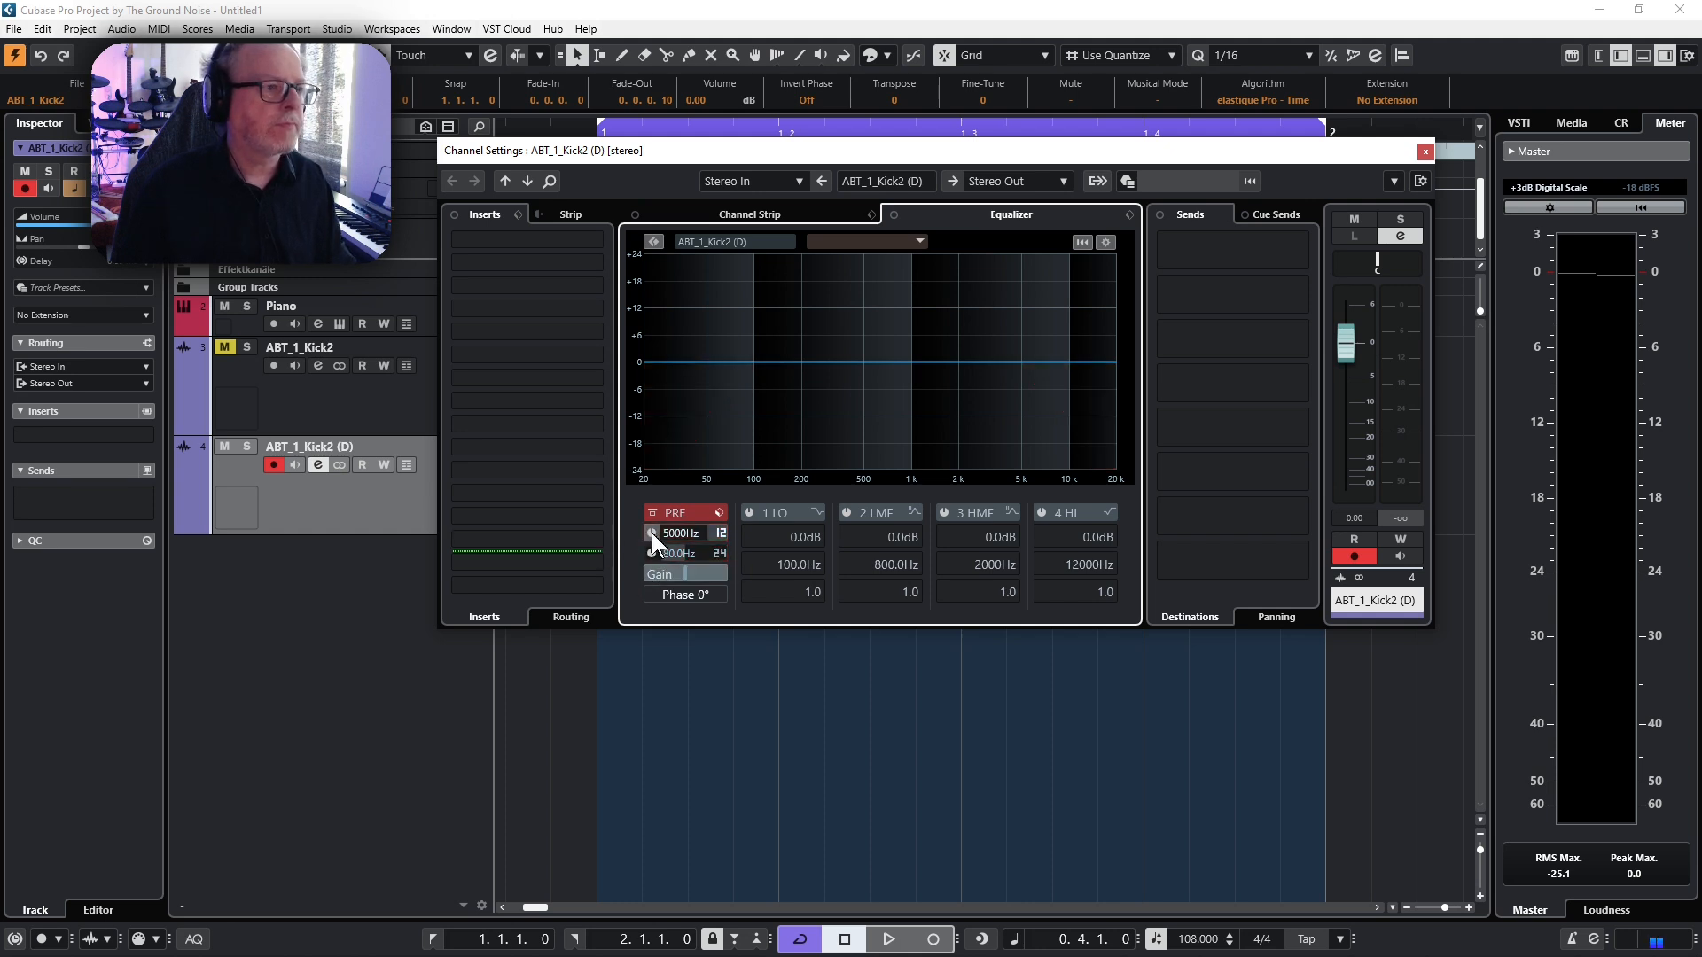
# - Raise the duplicate kick's channel volume to 5.25 dB and play the loop to examine its low-frequency spectrum
pyautogui.press('space')
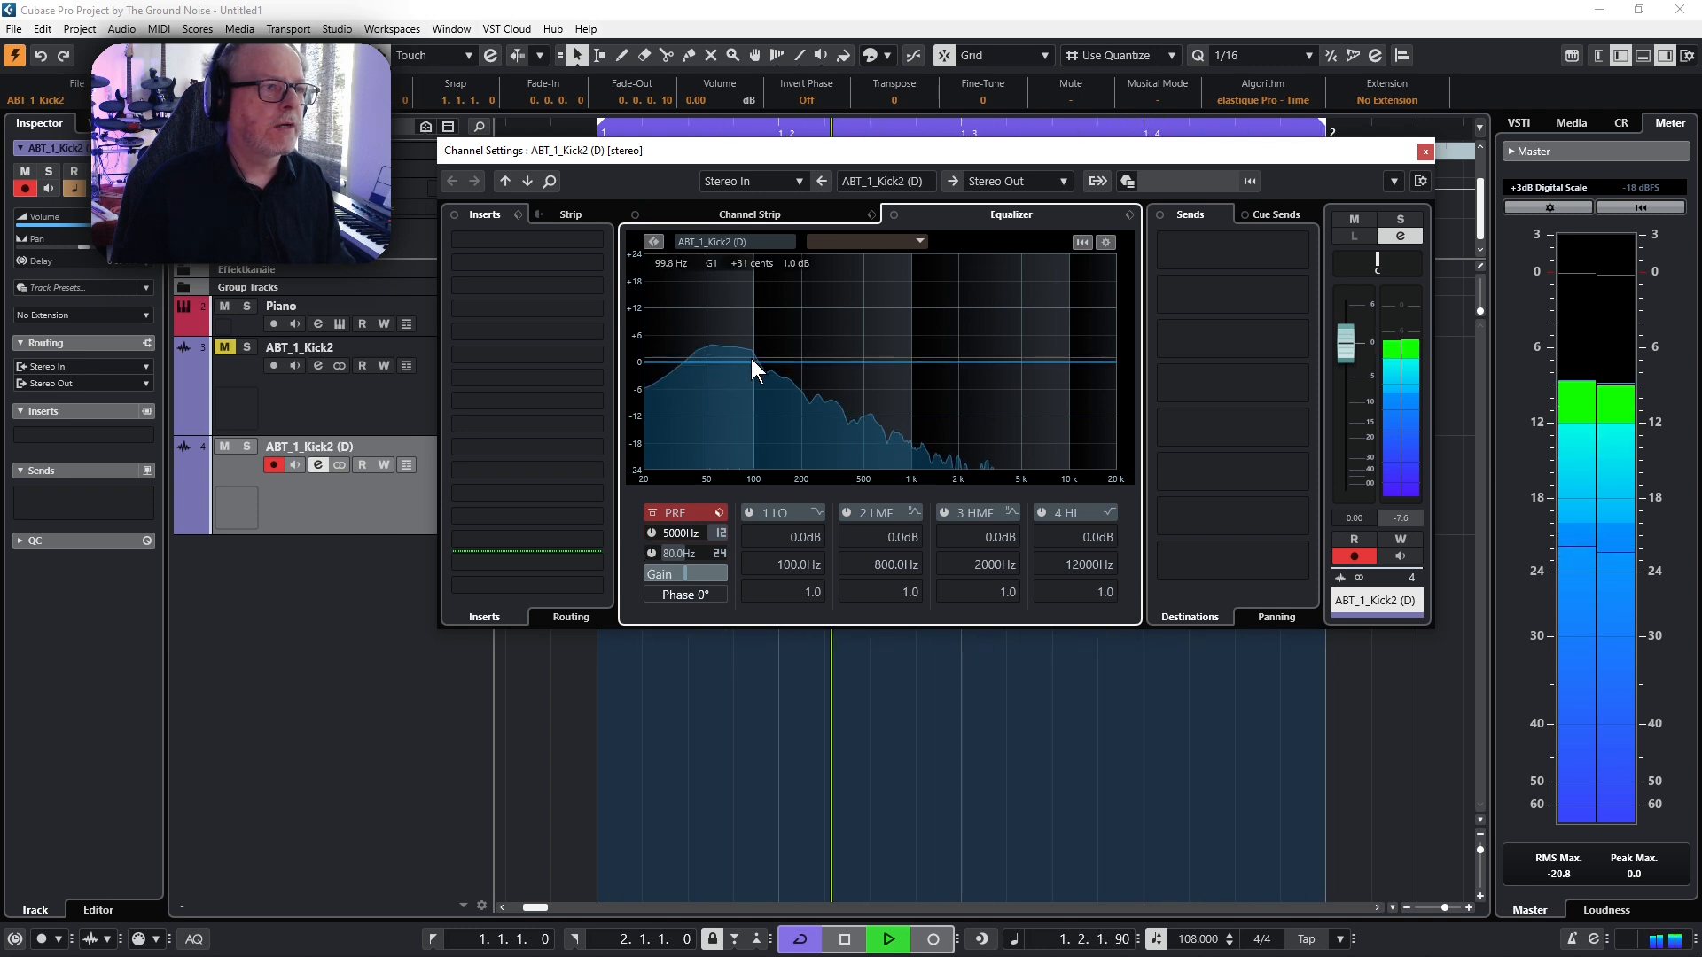
pyautogui.press('space')
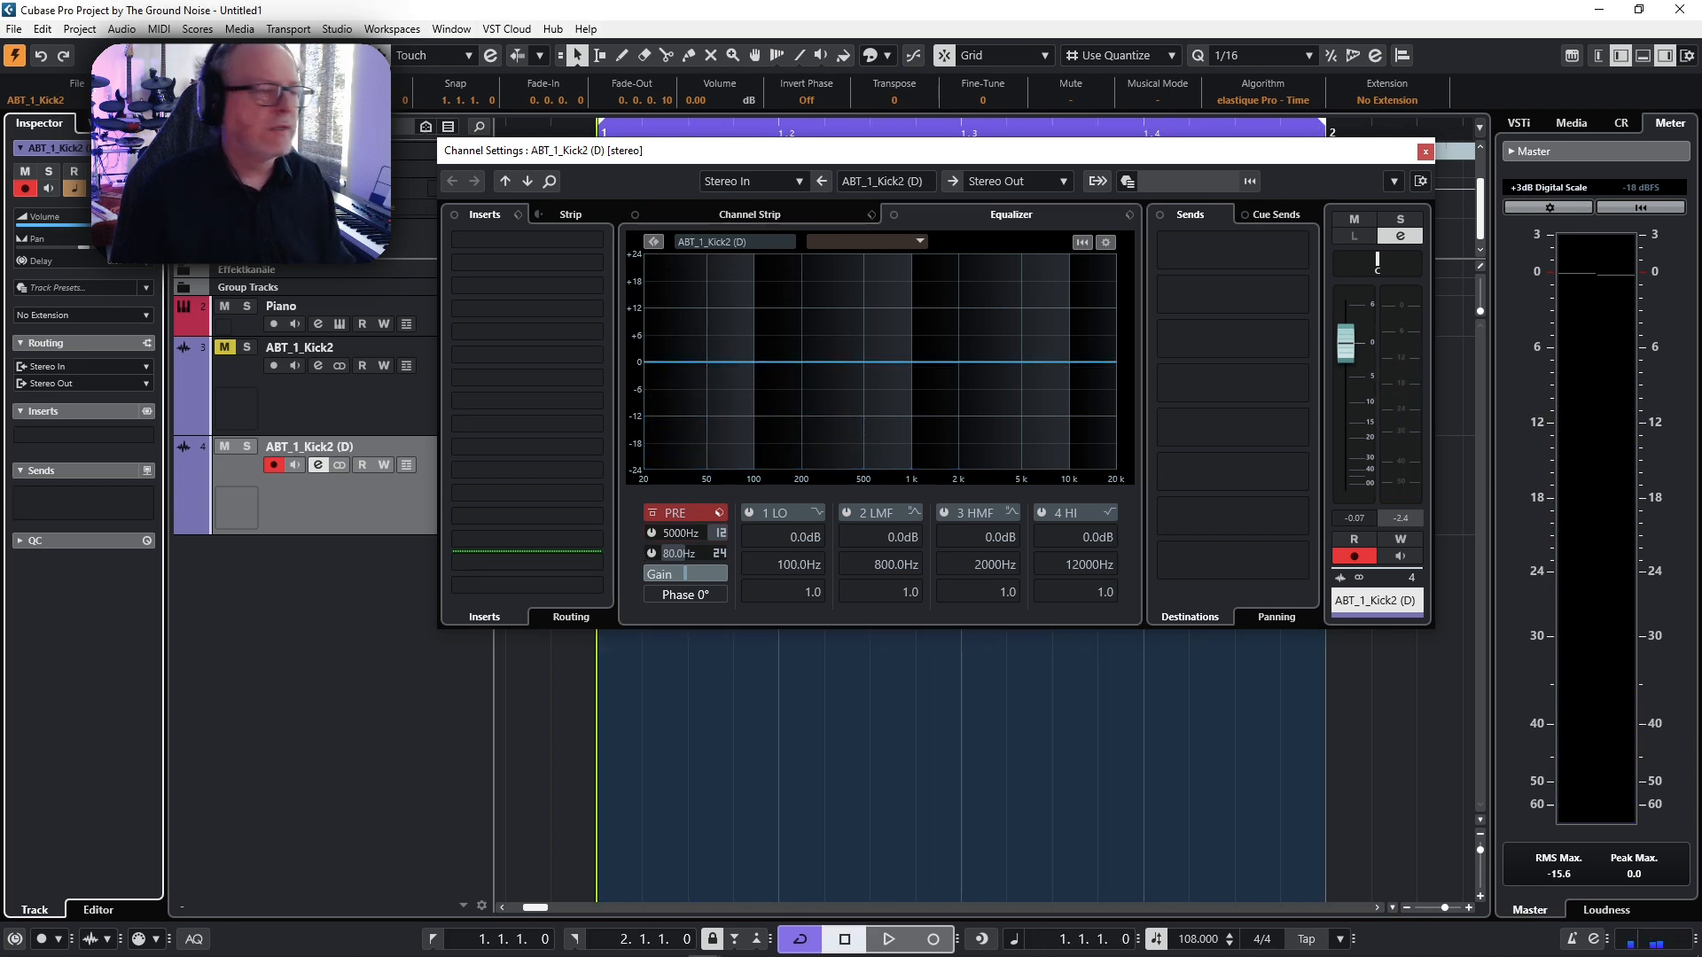
pyautogui.moveTo(125, 225); pyautogui.dragTo(148, 225)
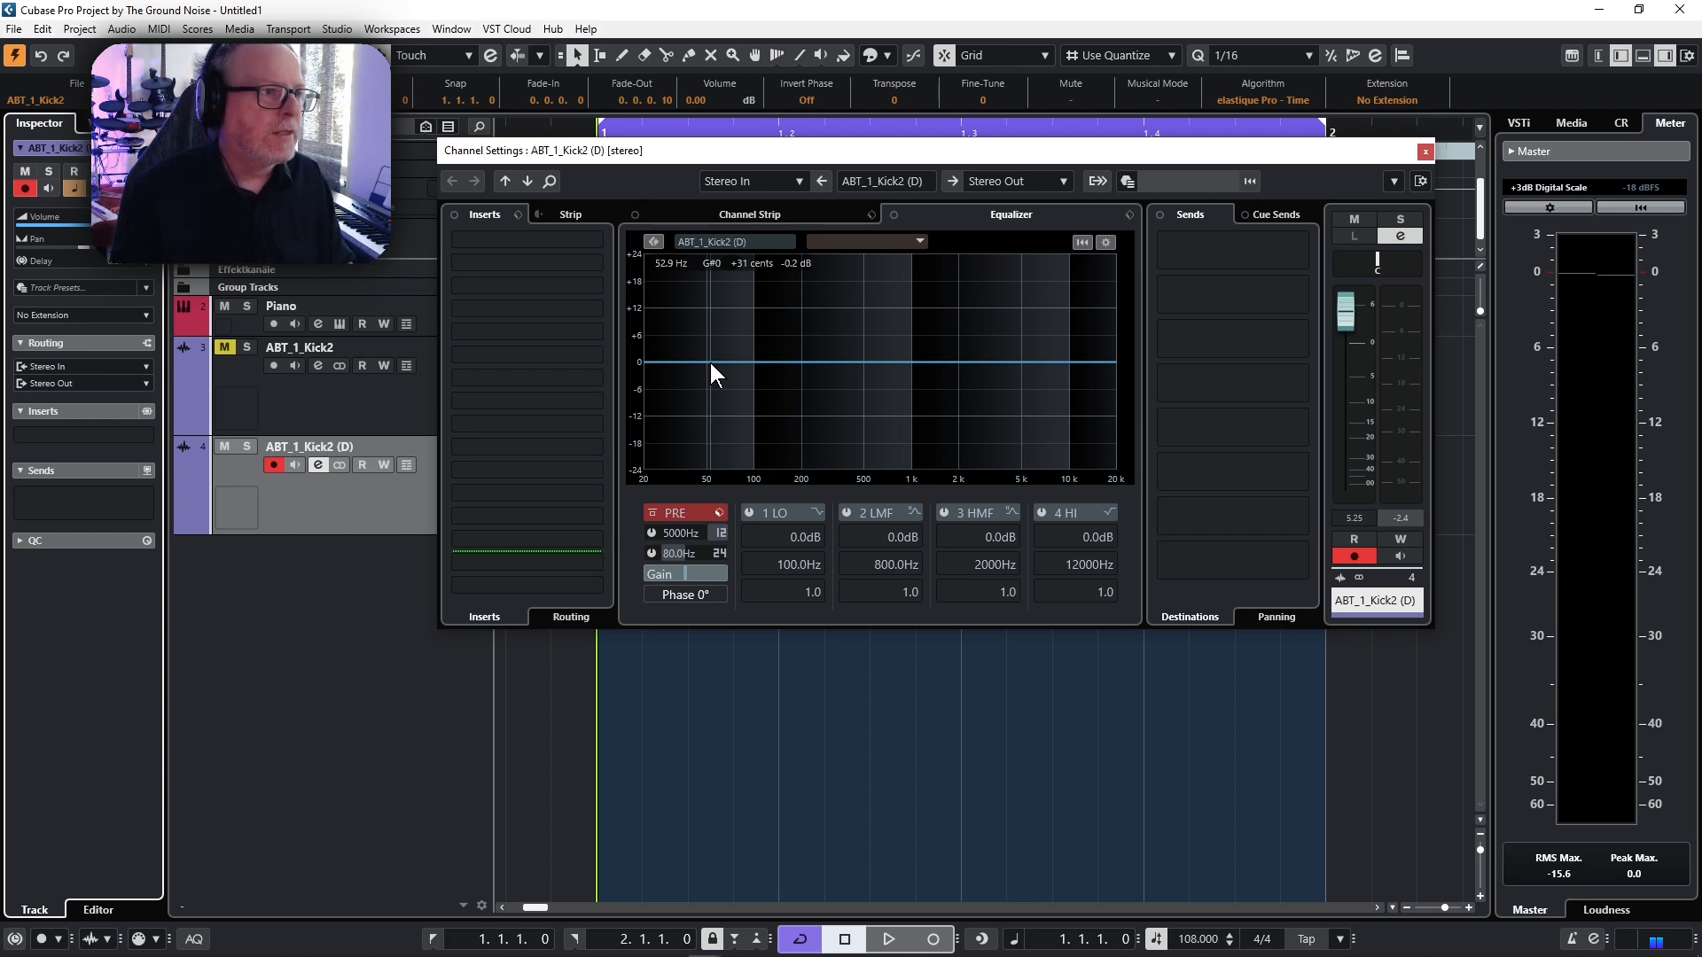
pyautogui.press('space')
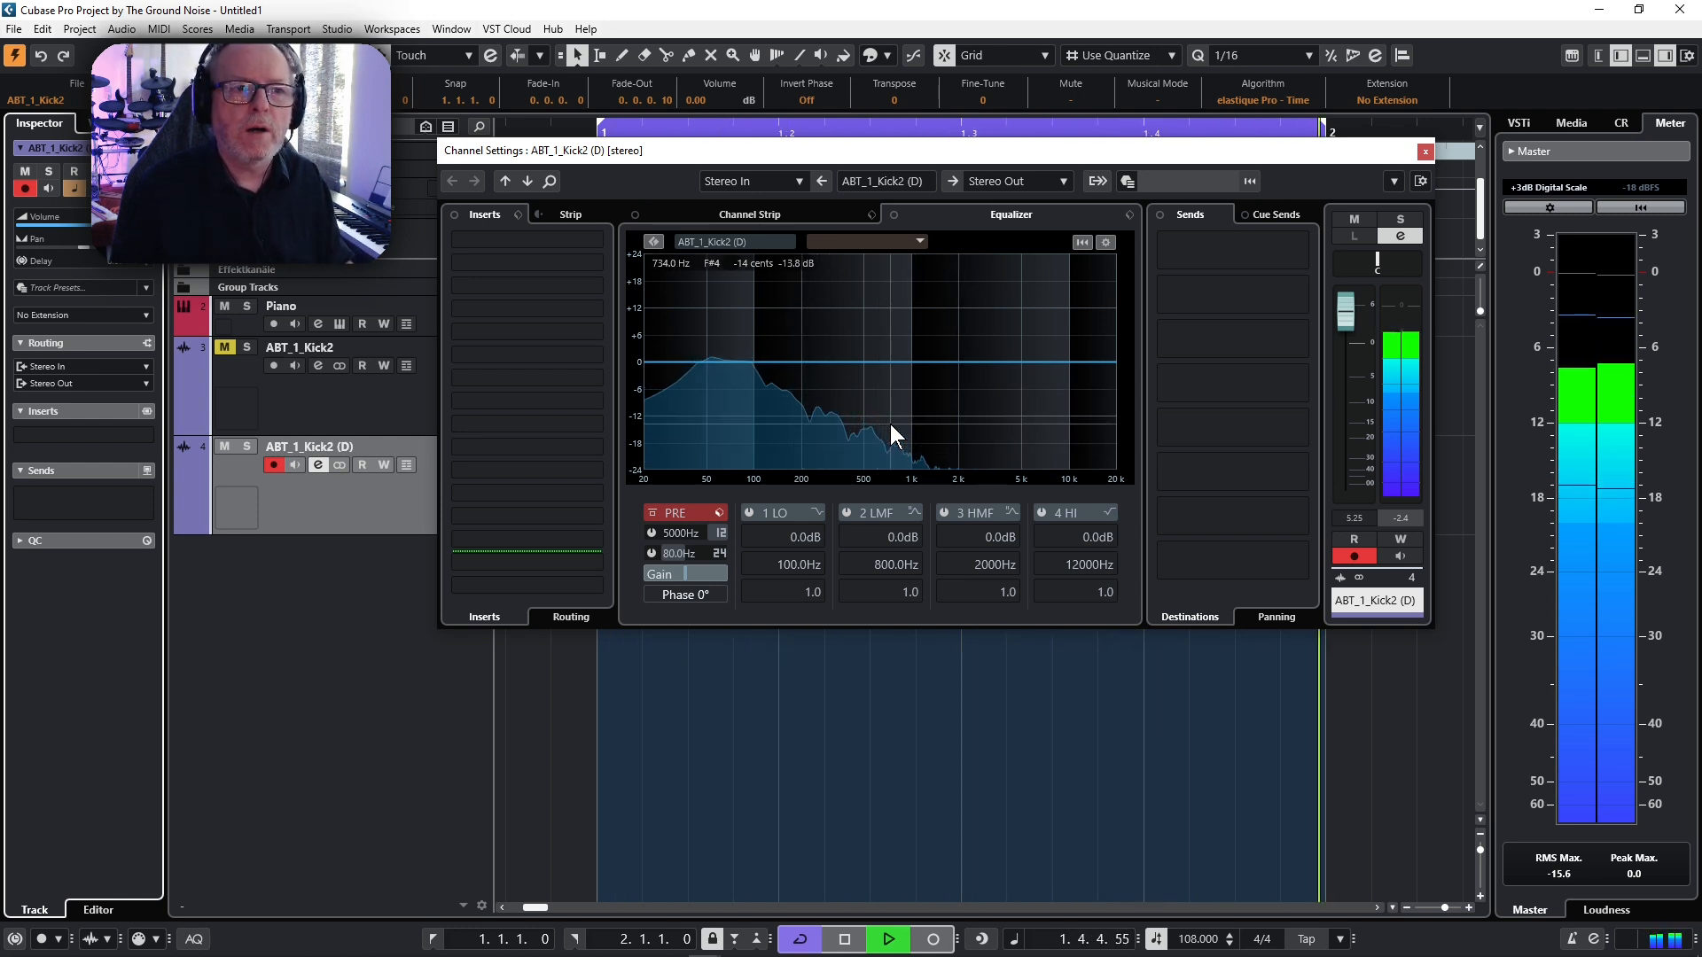
pyautogui.press('space')
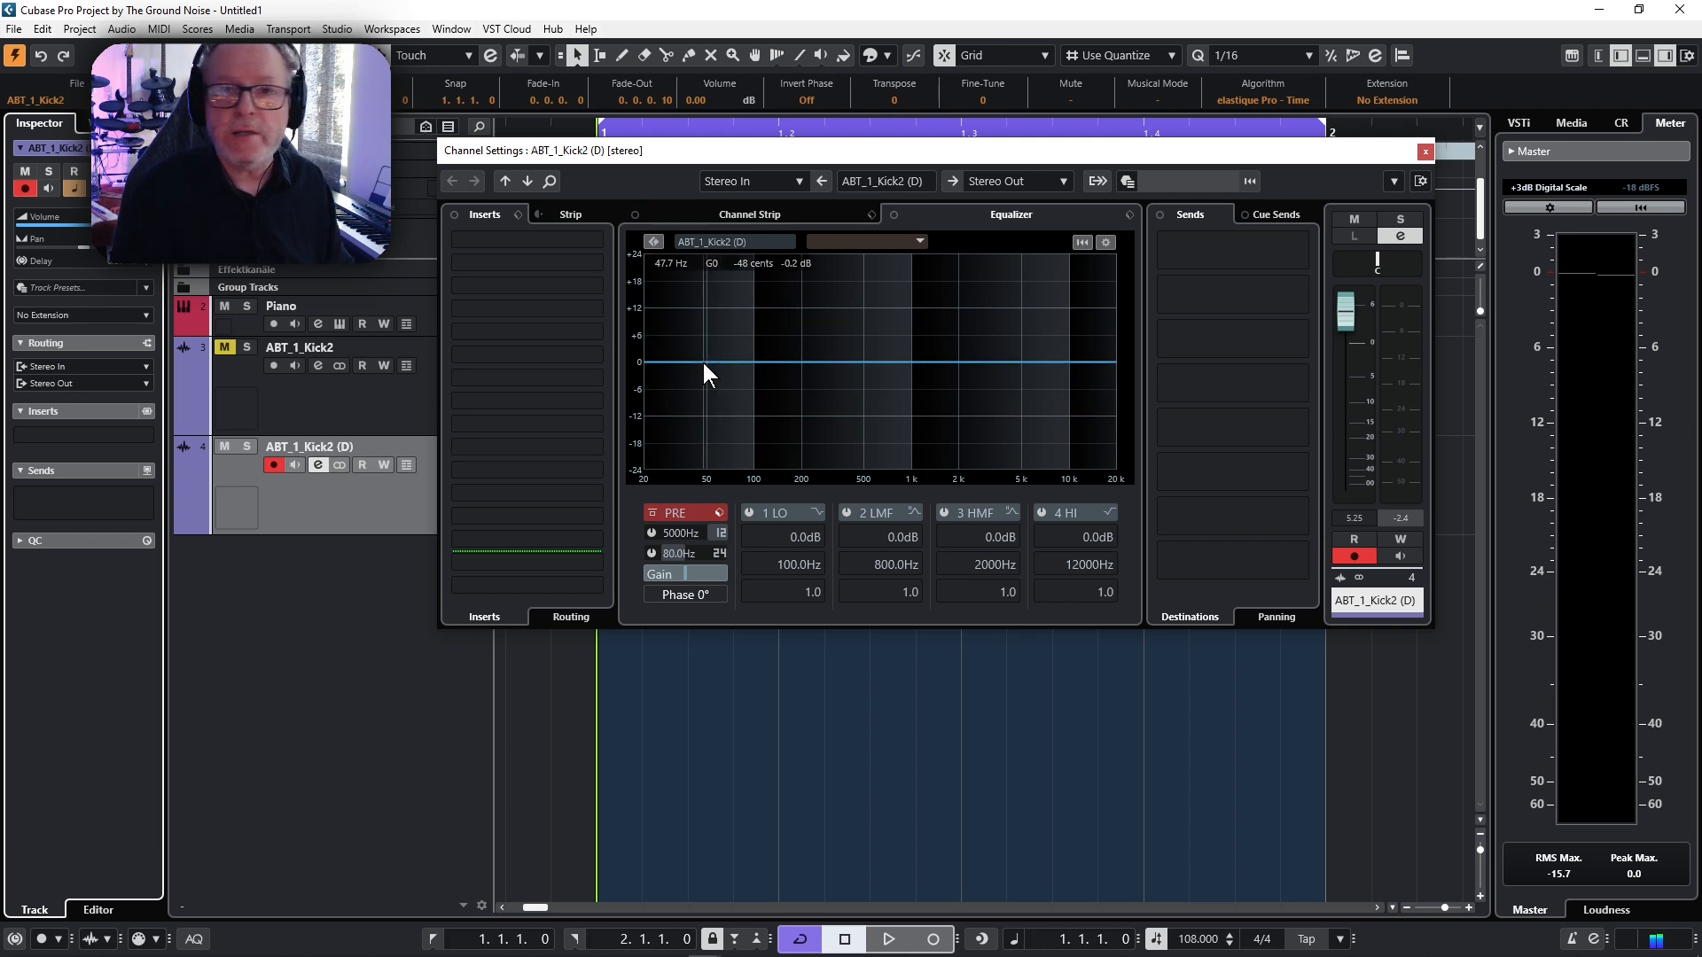
pyautogui.press('space')
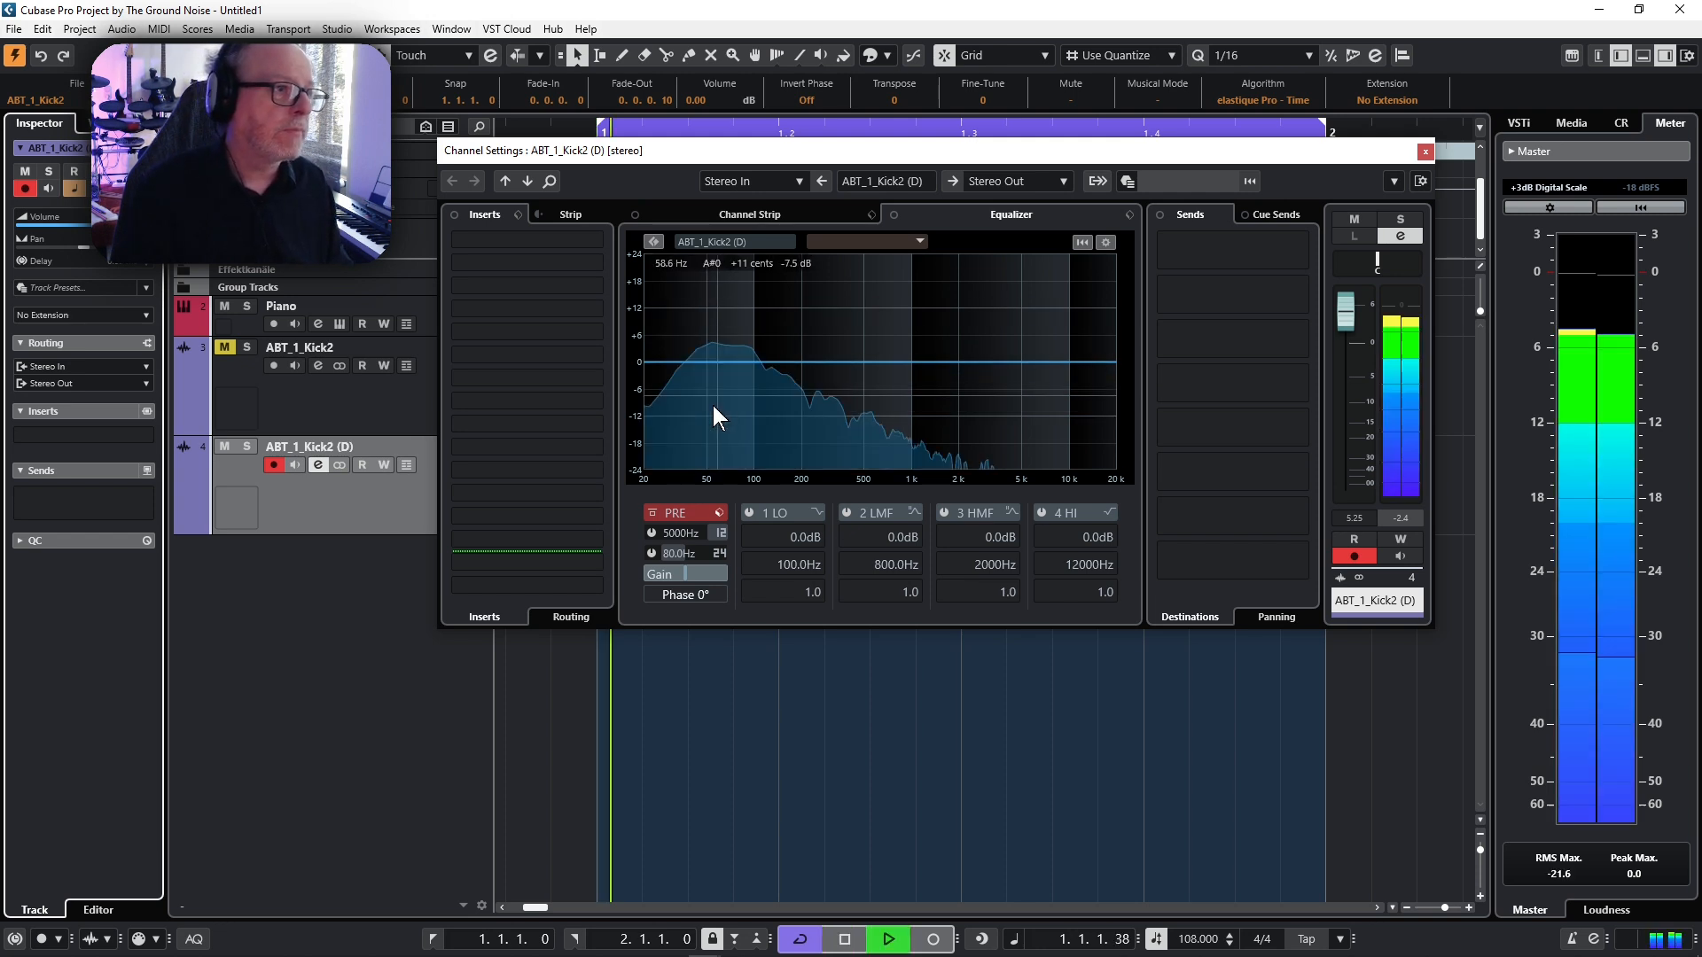
pyautogui.press('space')
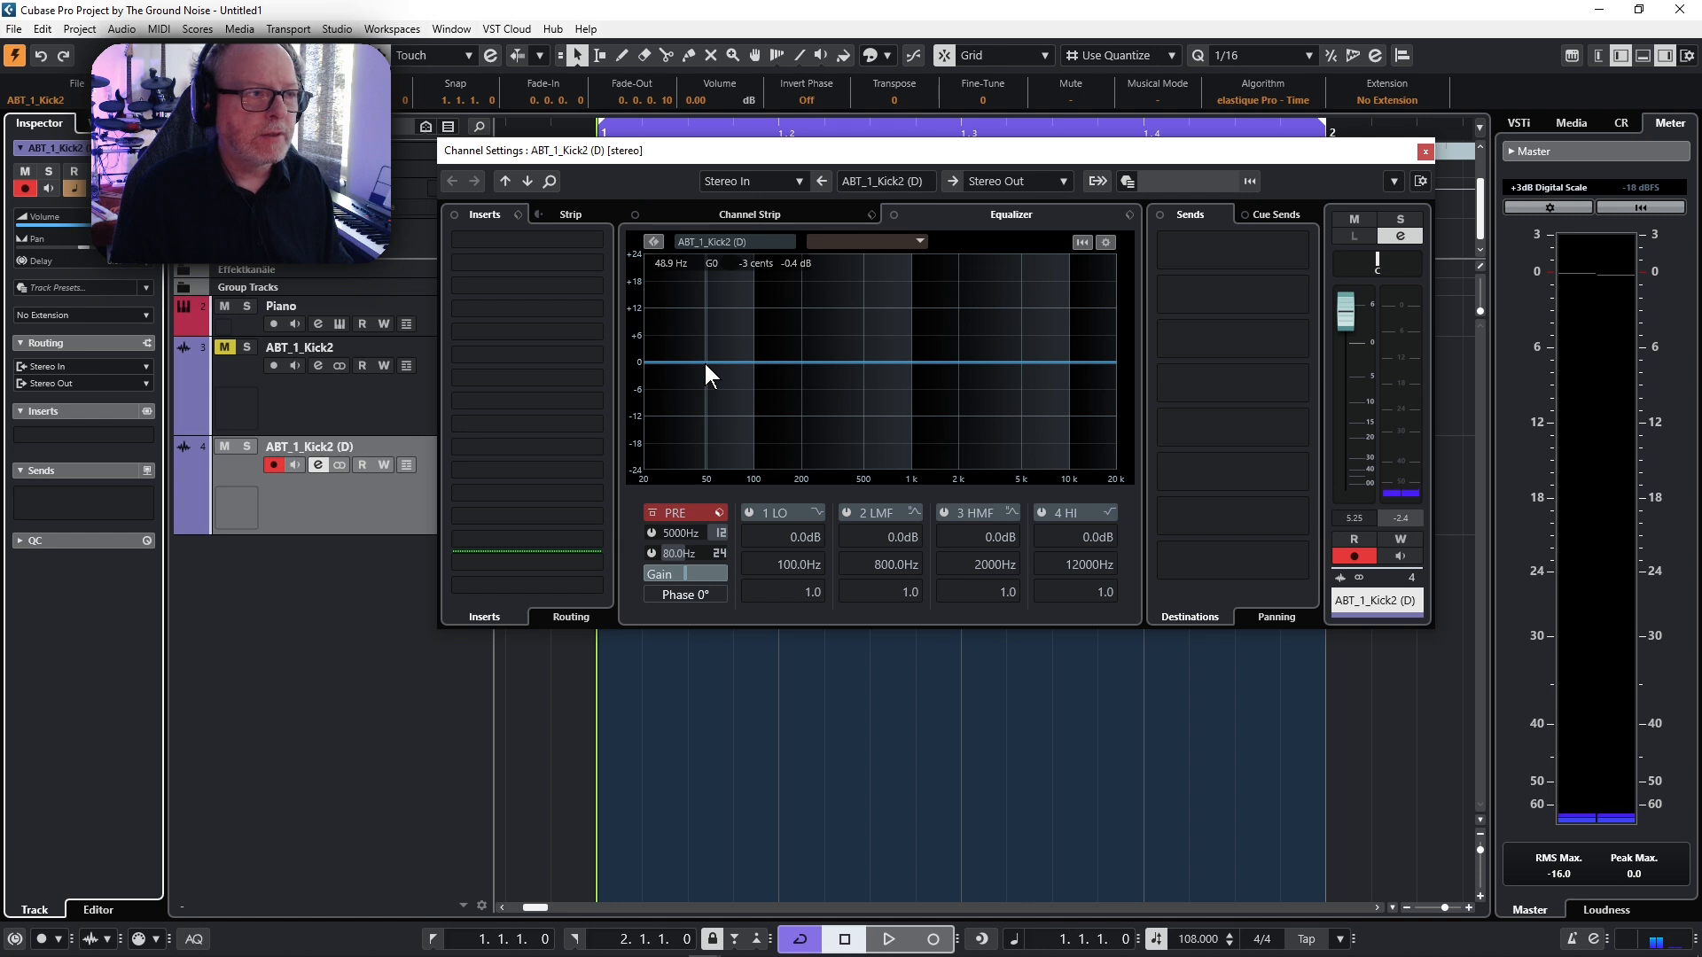
# - Enable a 40 Hz low cut and boost the high-mid EQ band by 6 dB at 1500 Hz while looping the kick
pyautogui.moveTo(946, 346)
pyautogui.mouseDown()
pyautogui.moveTo(975, 338)
pyautogui.moveTo(955, 343)
pyautogui.moveTo(959, 324)
pyautogui.mouseUp()
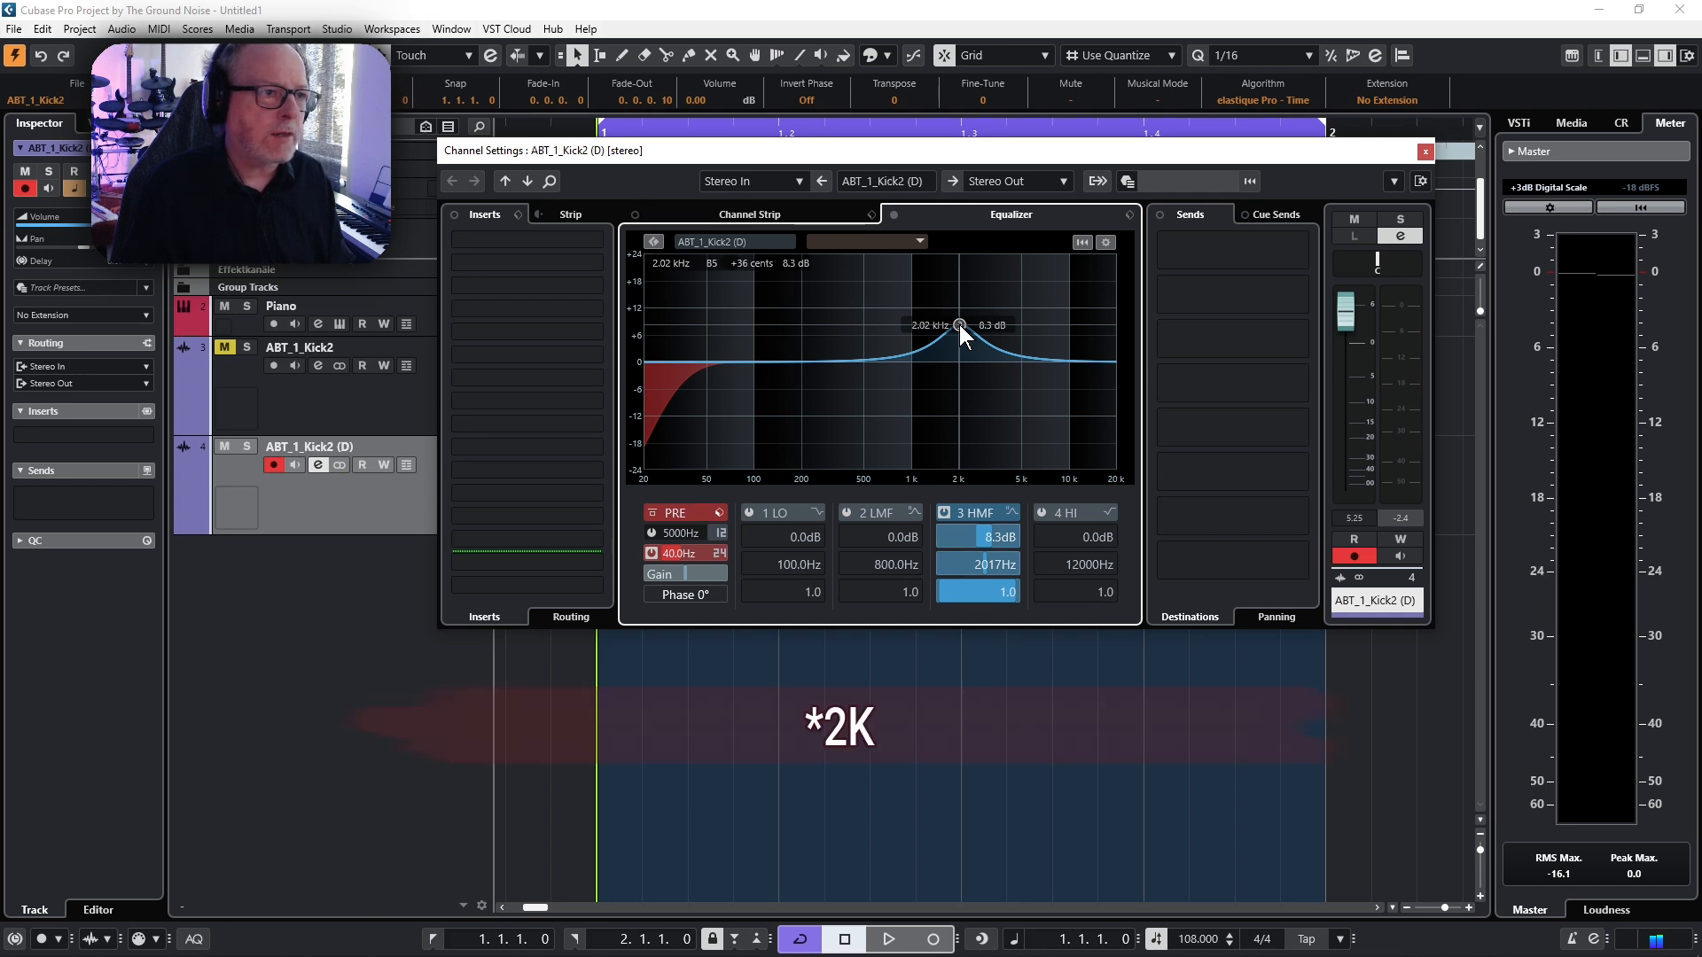
pyautogui.press('space')
pyautogui.moveTo(959, 325); pyautogui.dragTo(940, 295)
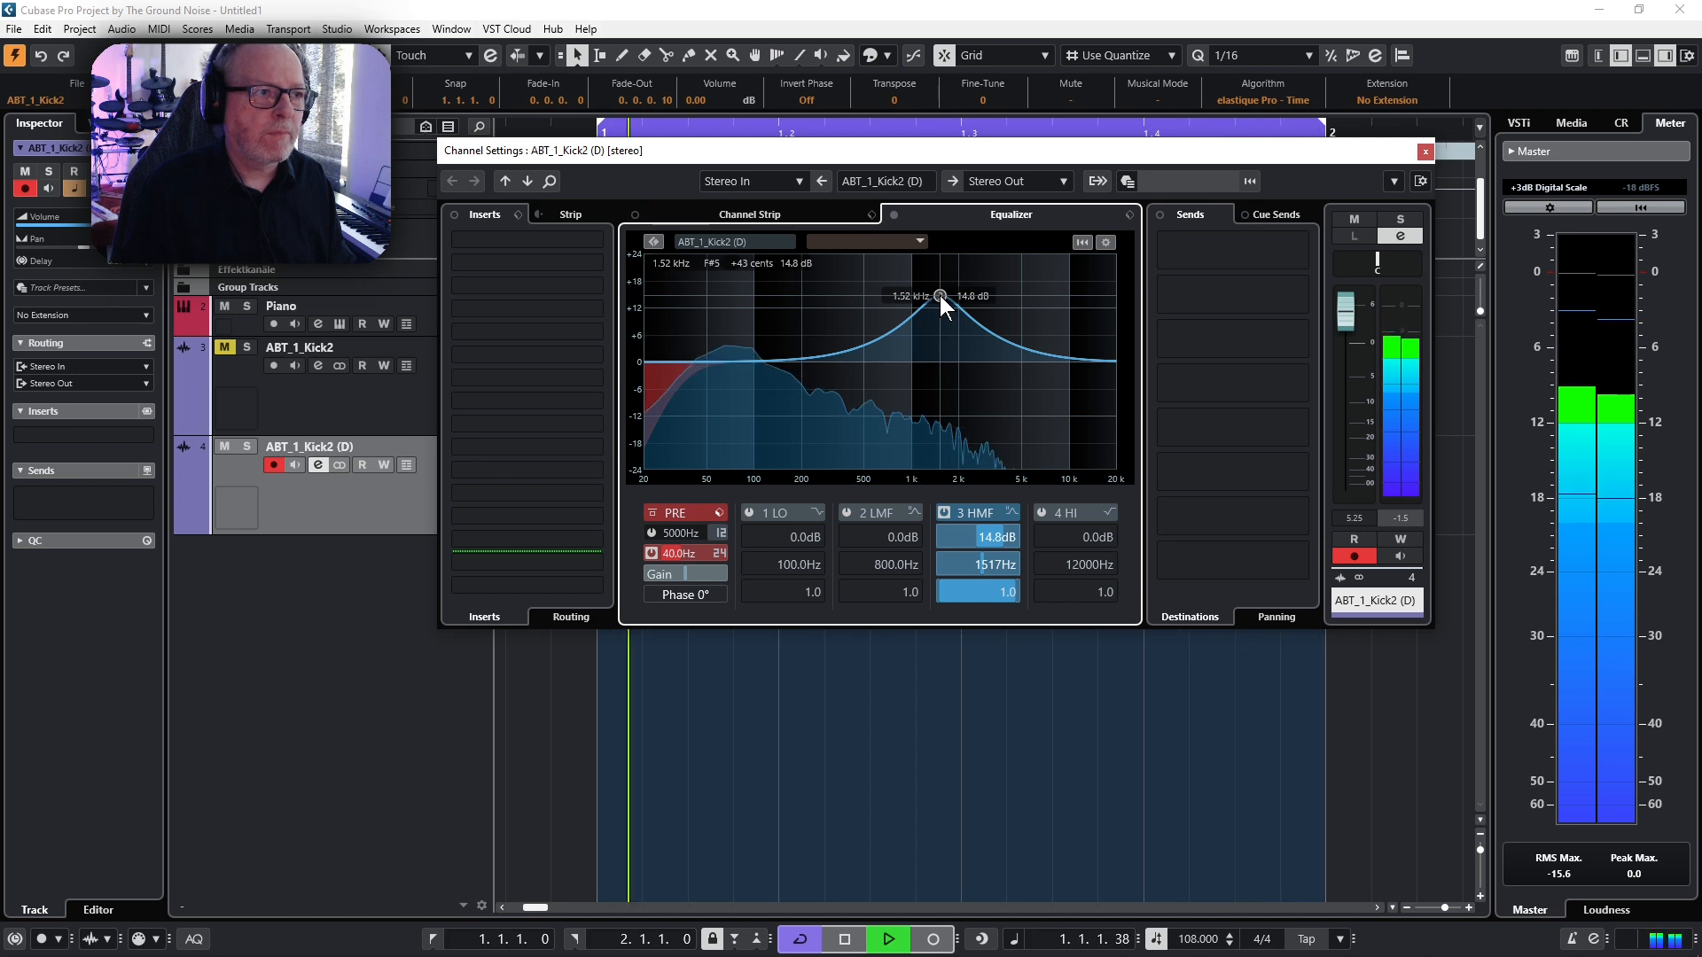
pyautogui.press('space')
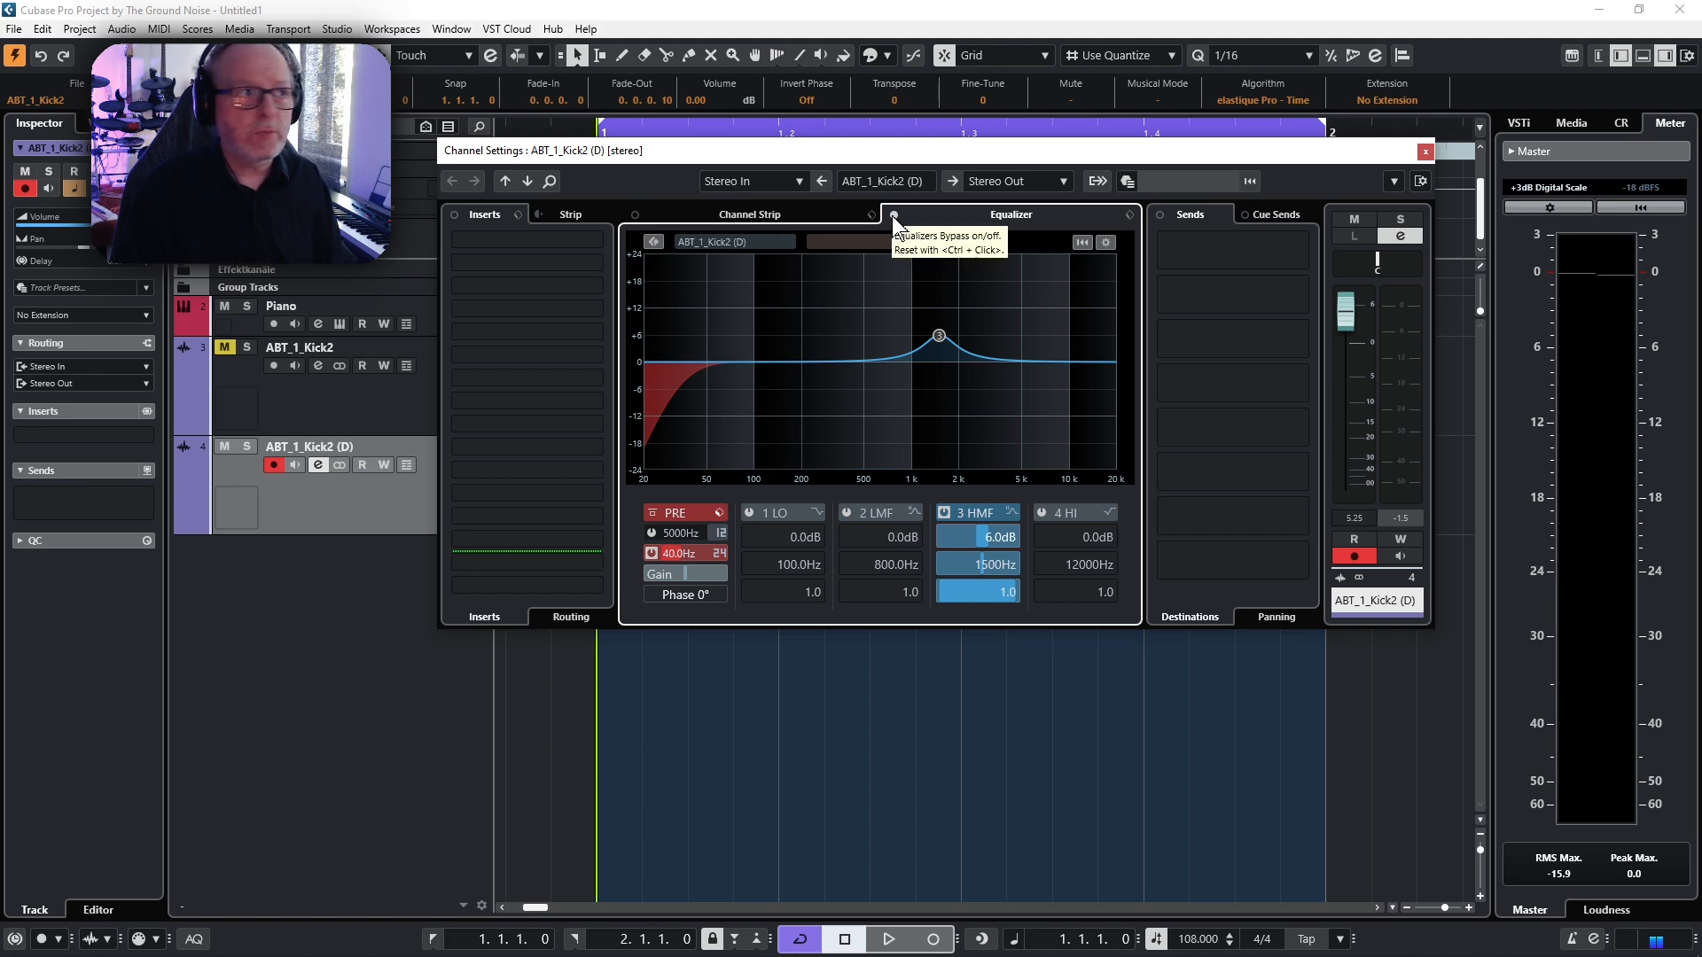
# - Compare the looped kick with the equalizer bypassed and active, leaving the equalizer active
pyautogui.click(892, 216)
pyautogui.press('space')
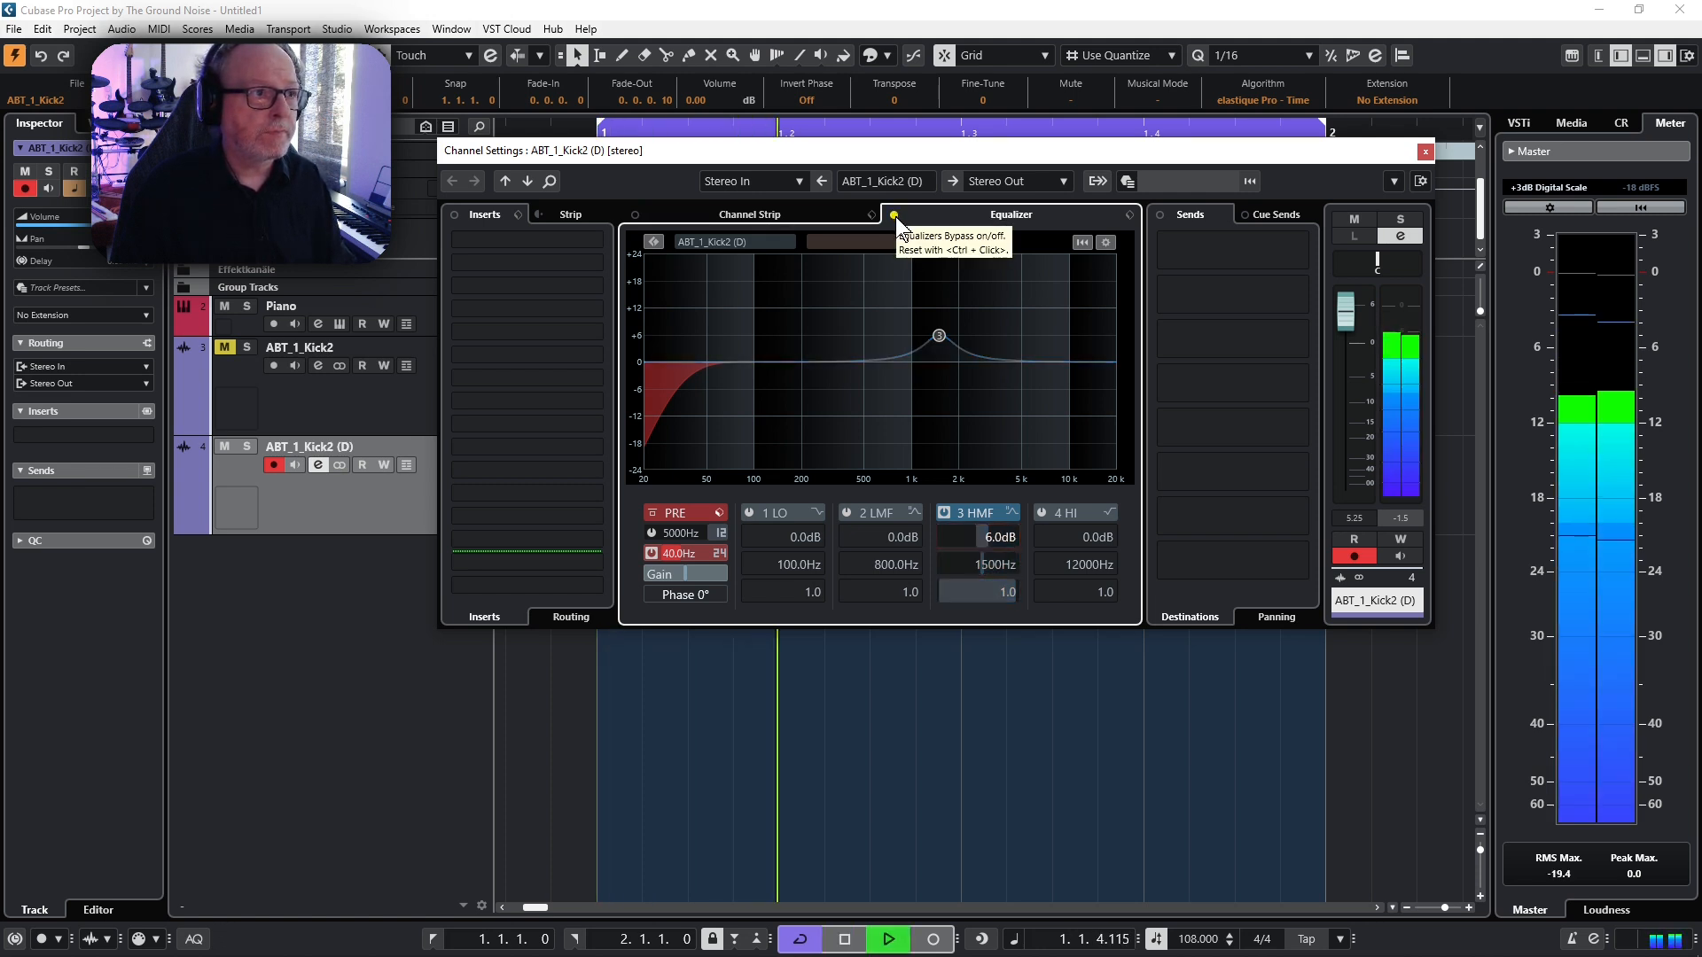
pyautogui.click(893, 215)
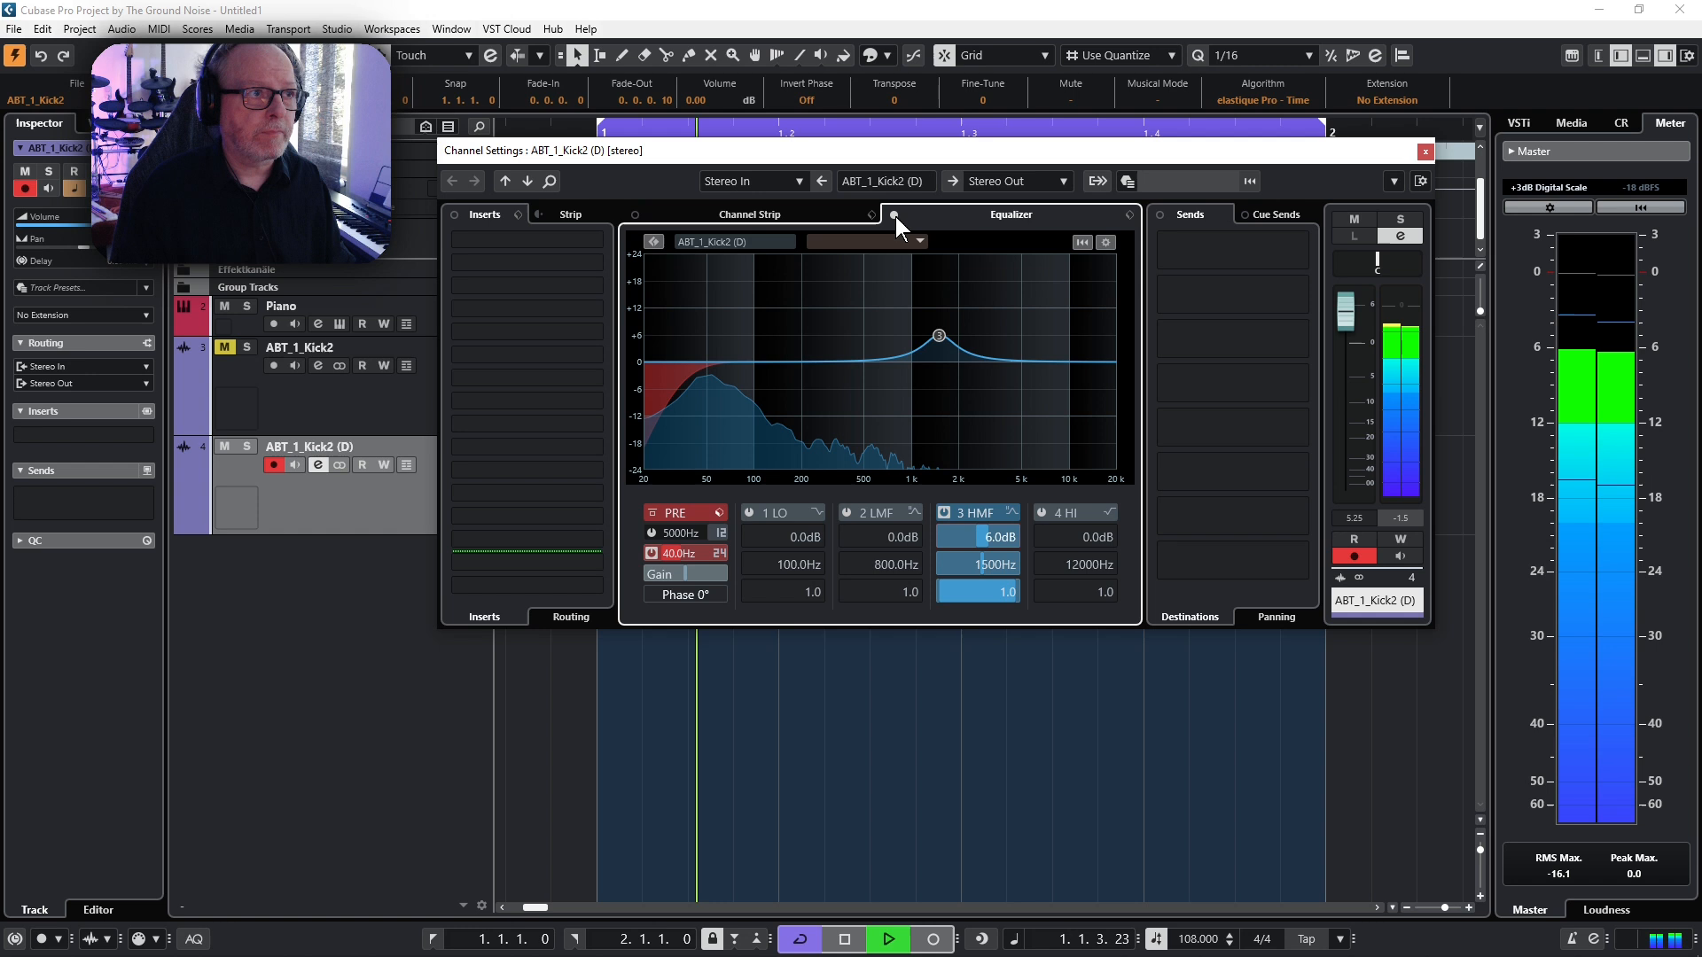
pyautogui.click(894, 215)
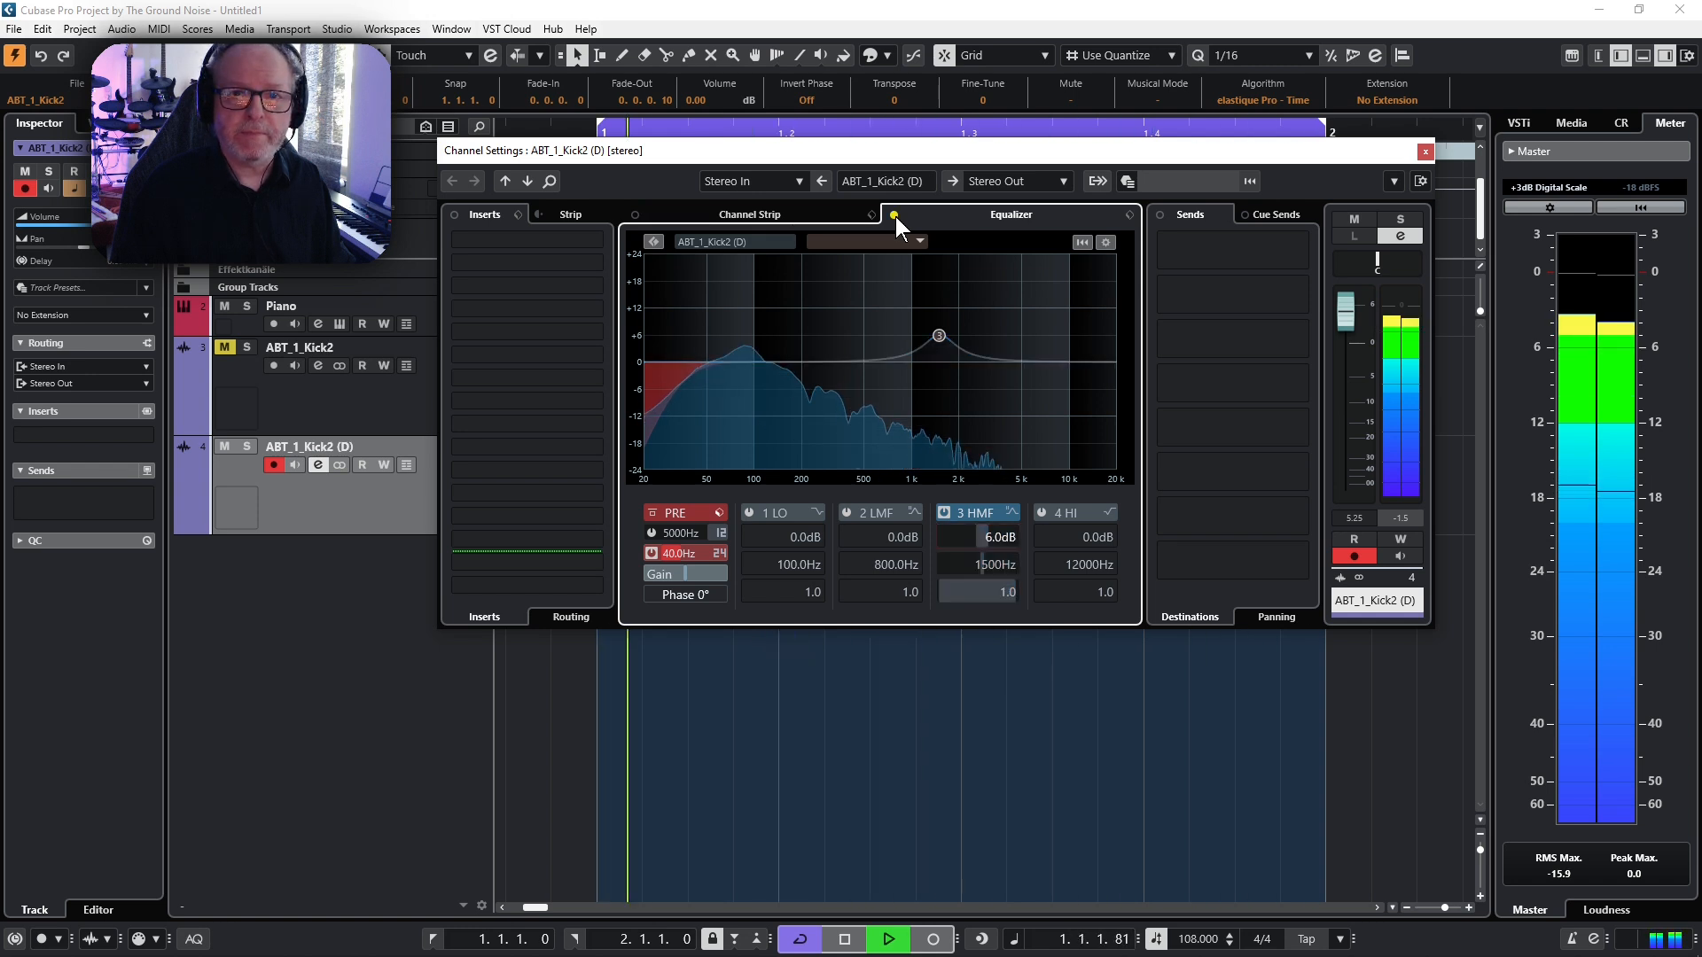
pyautogui.click(894, 216)
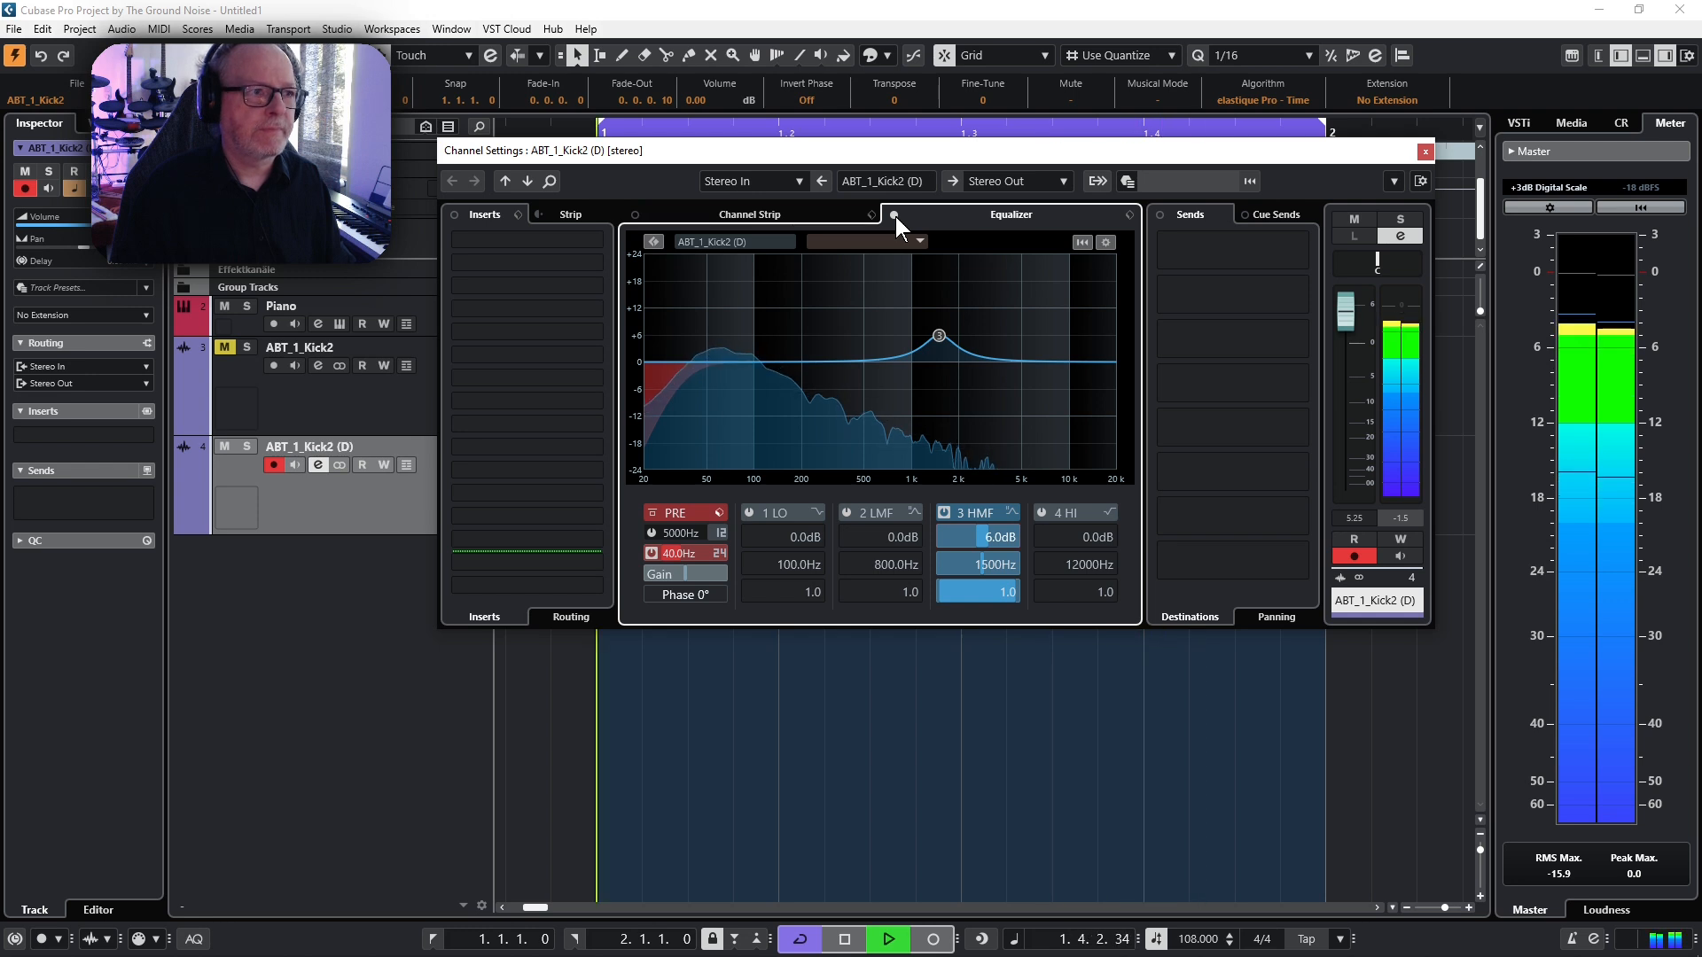
# - Cut the low-mid EQ band by 18 dB at 500 Hz with Q 2.0 and set the high-mid band to 9 dB with Q 0.5
pyautogui.press('space')
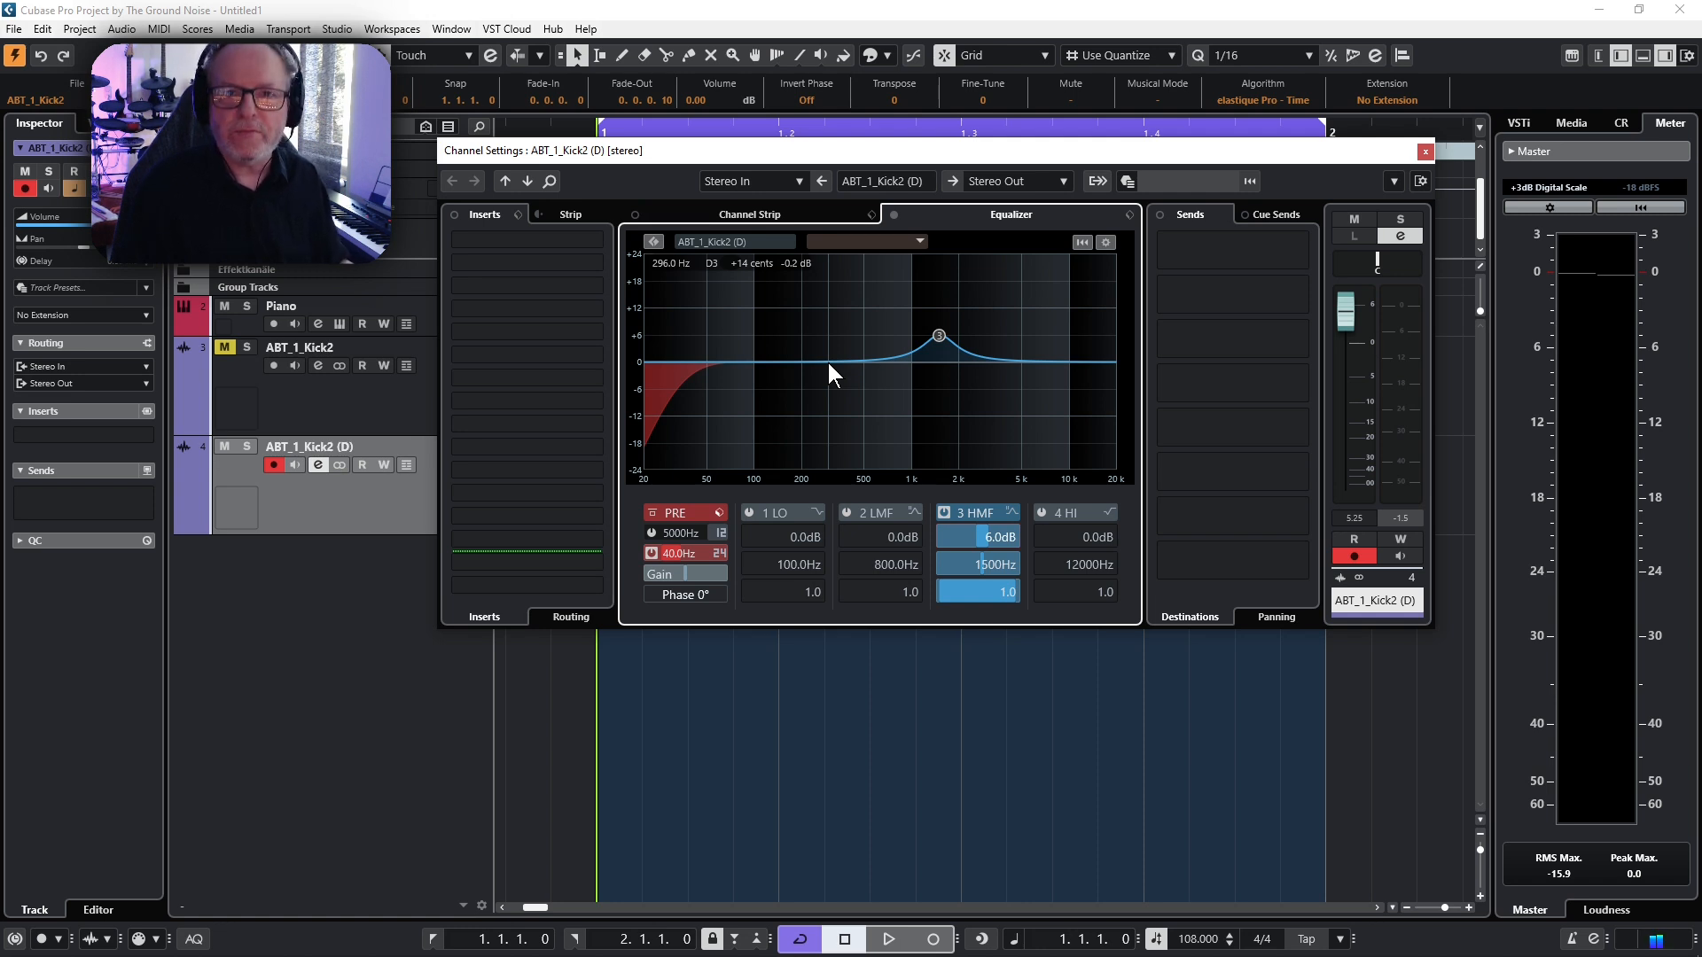
pyautogui.press('space')
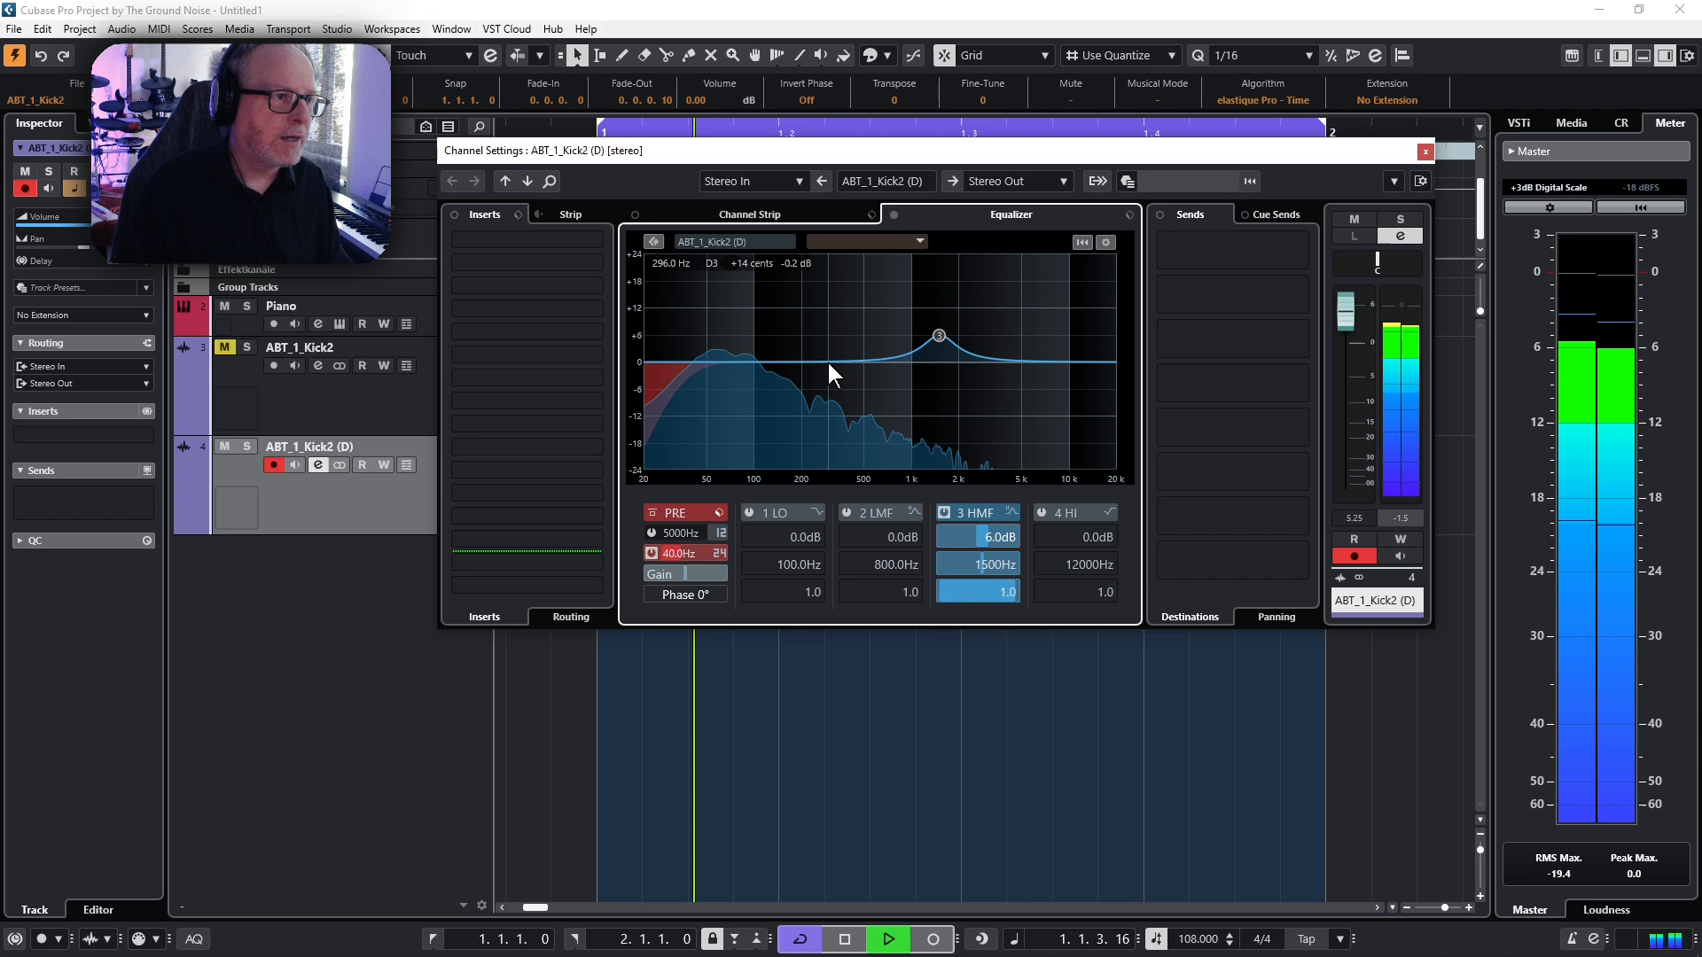
pyautogui.moveTo(827, 360); pyautogui.dragTo(842, 429)
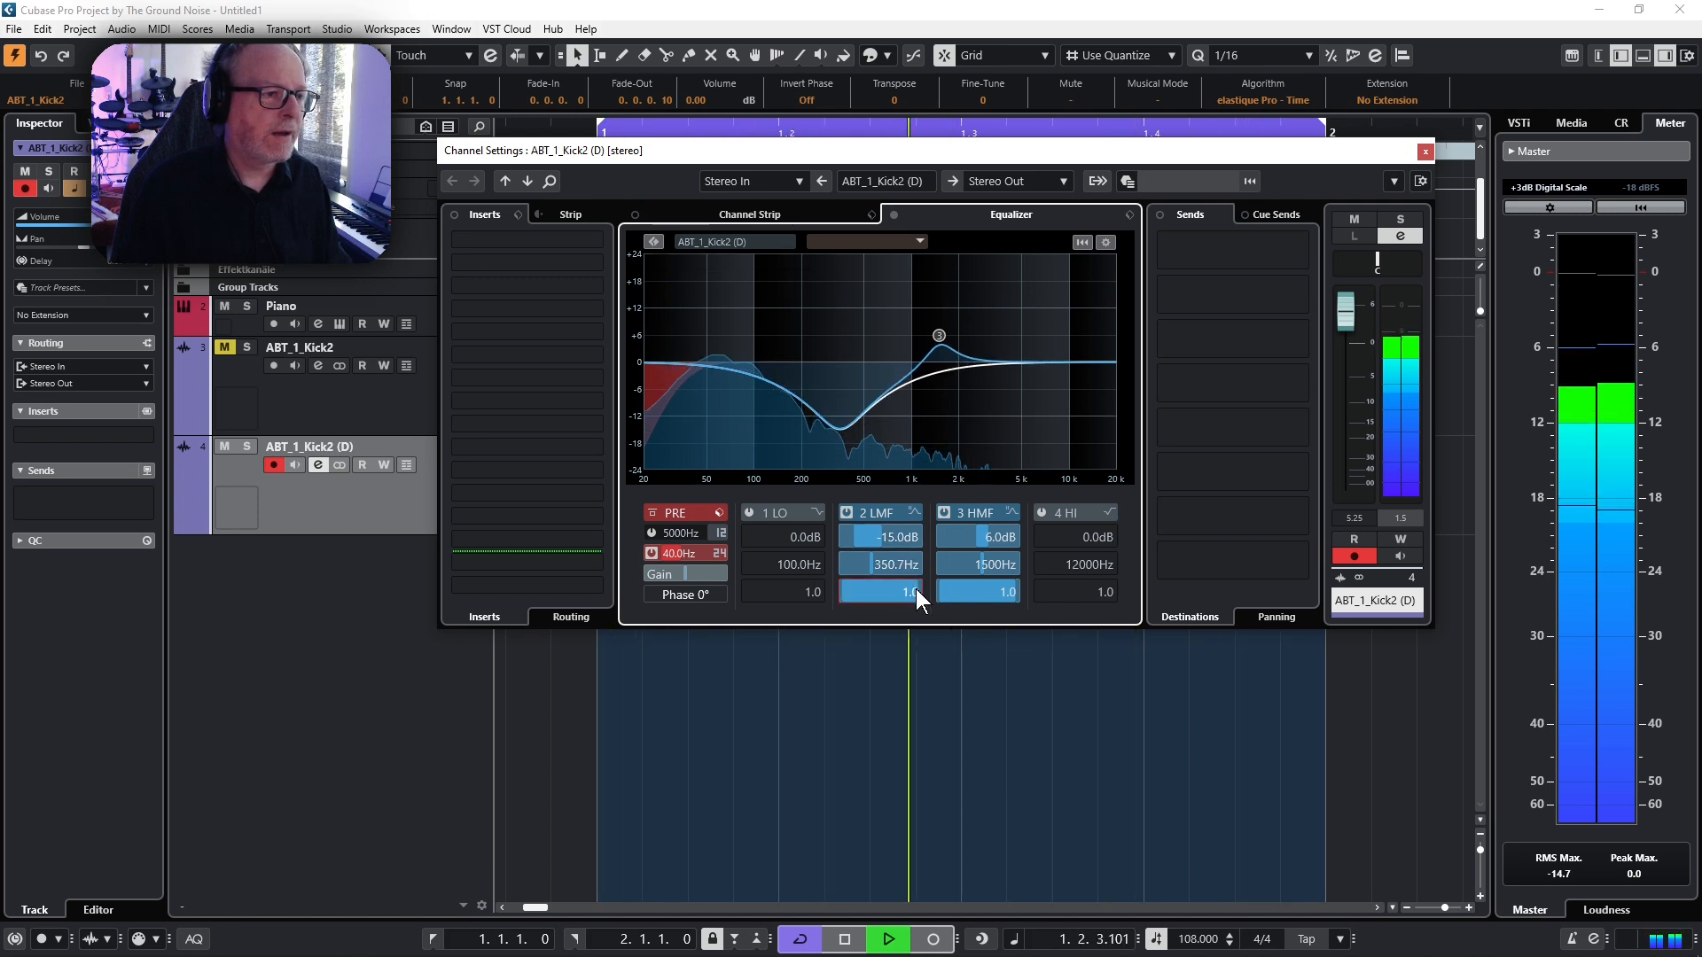
pyautogui.press('space')
pyautogui.press('space')
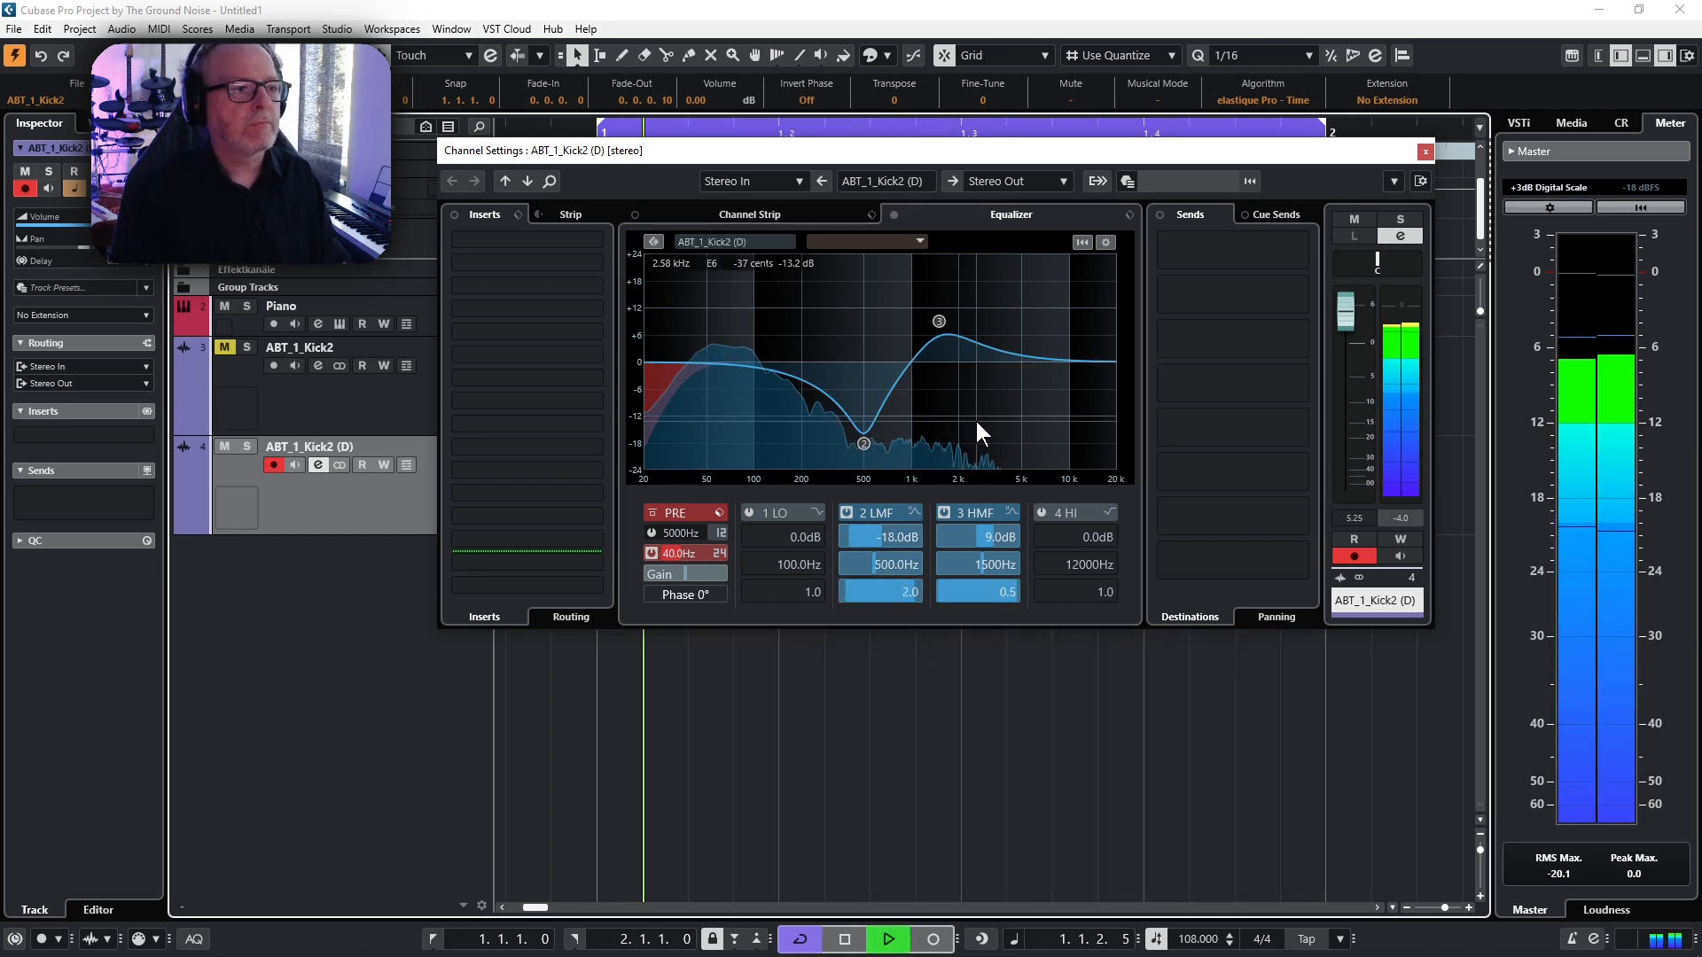
# - Compare the looped kick with the equalizer bypassed and active, leaving the equalizer active and playback stopped
pyautogui.click(893, 221)
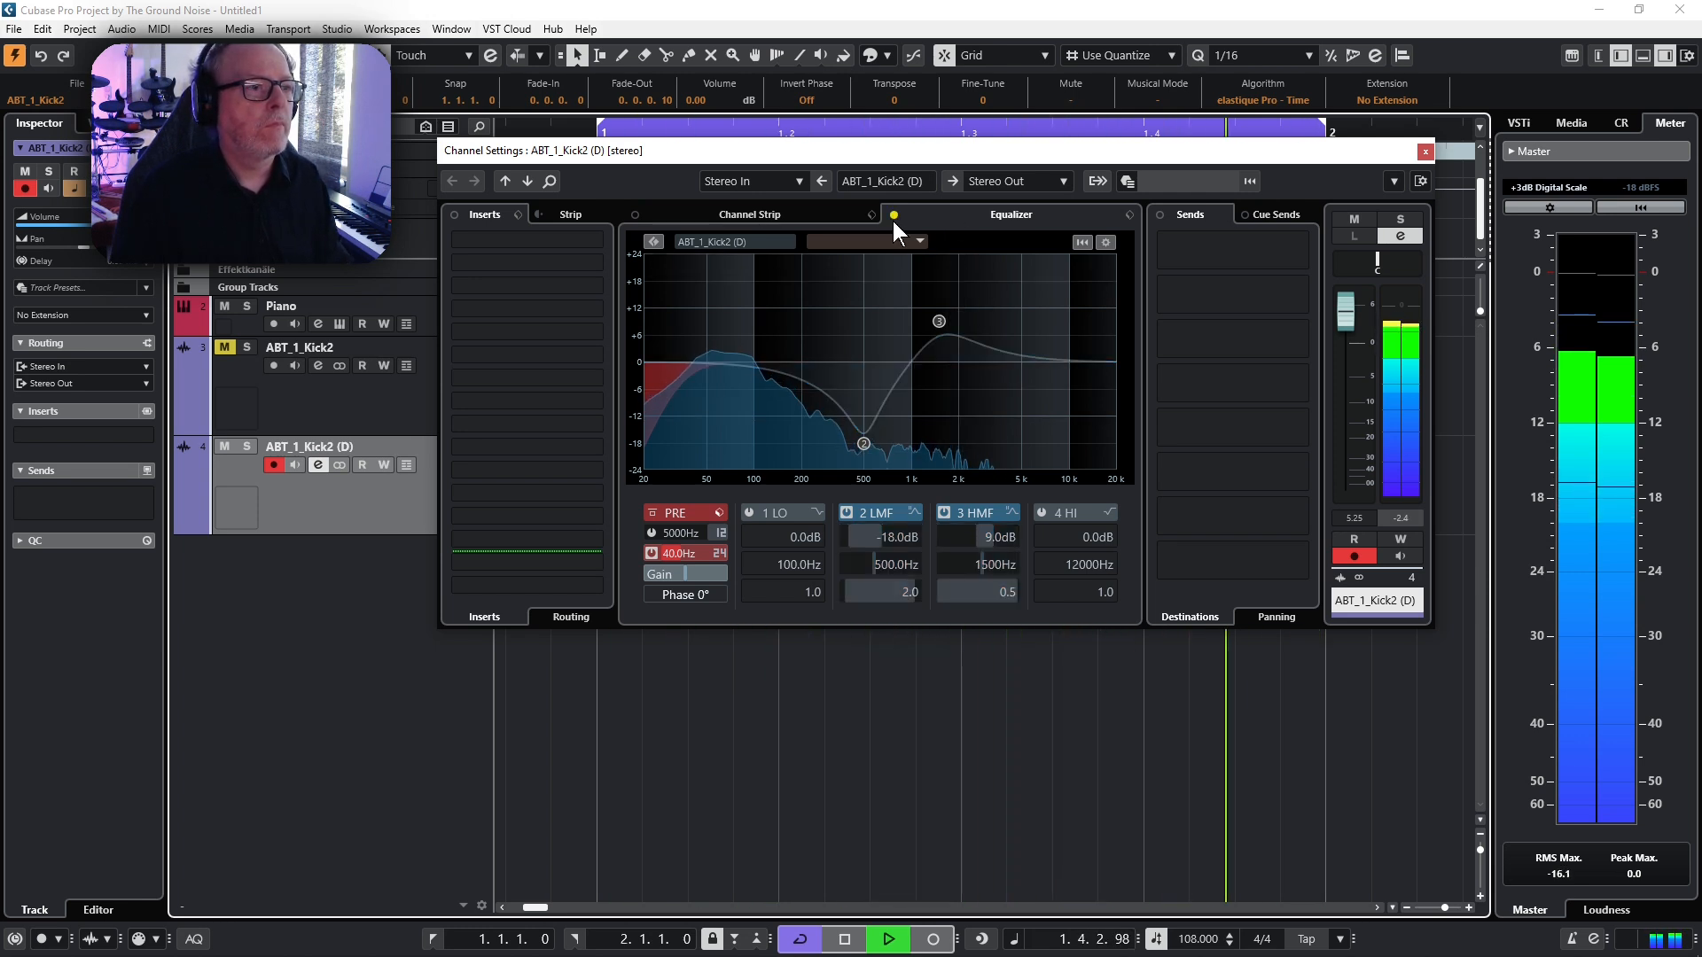
pyautogui.click(894, 216)
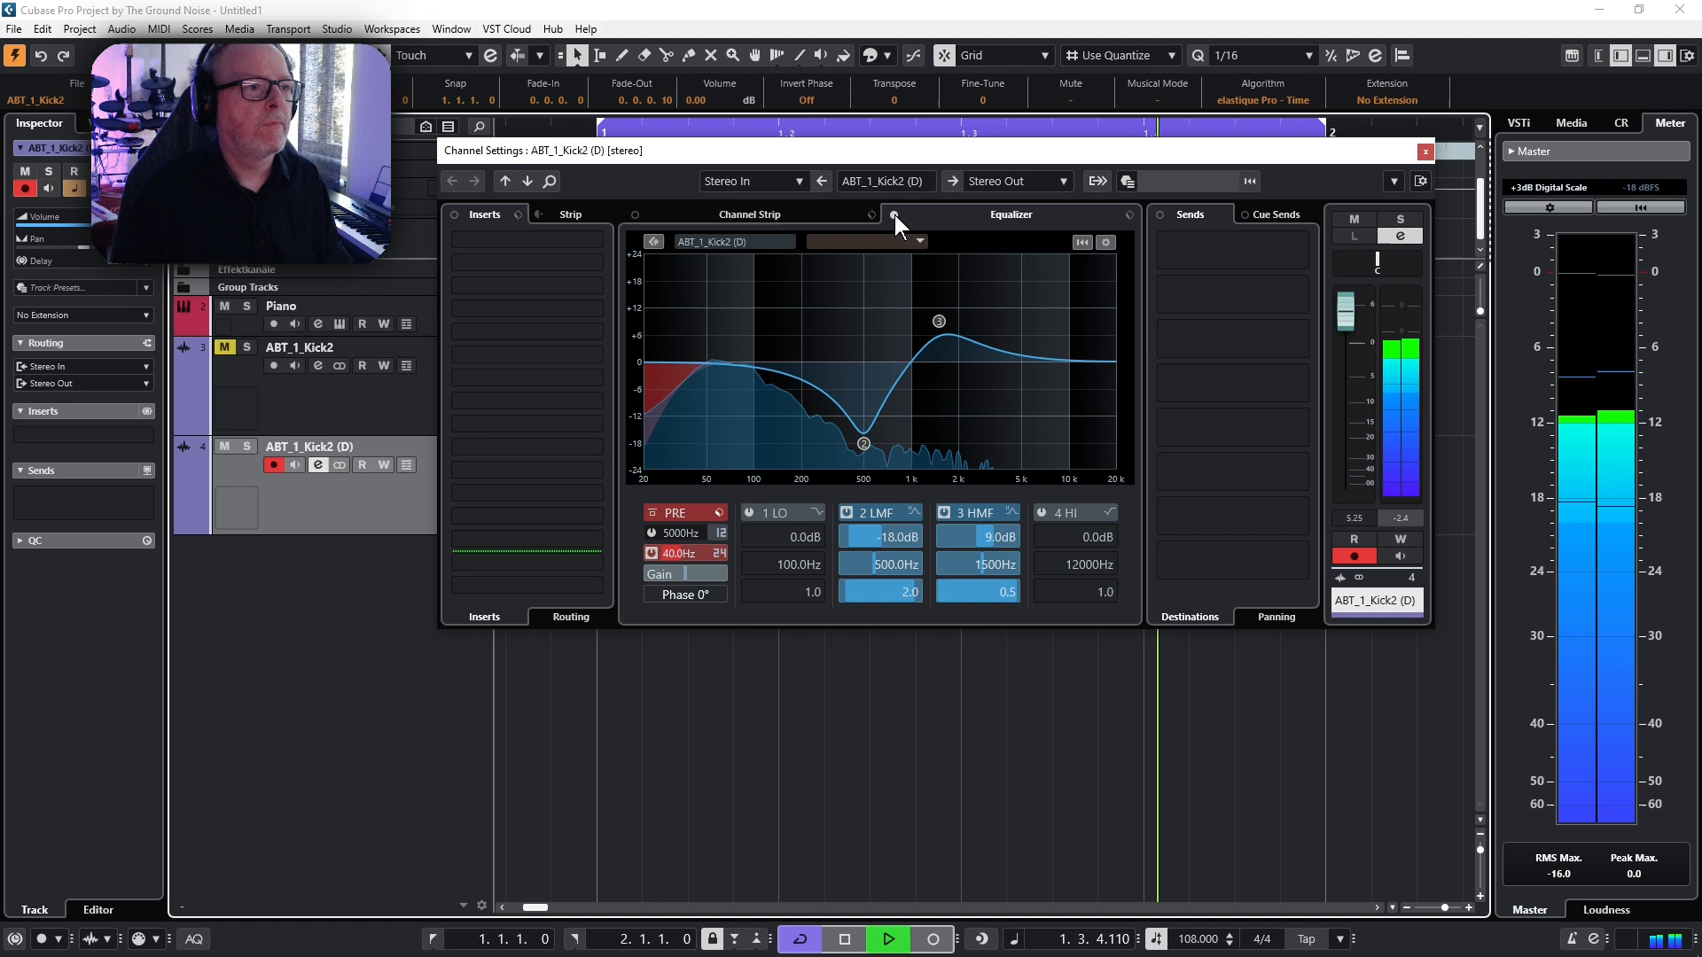
pyautogui.click(895, 214)
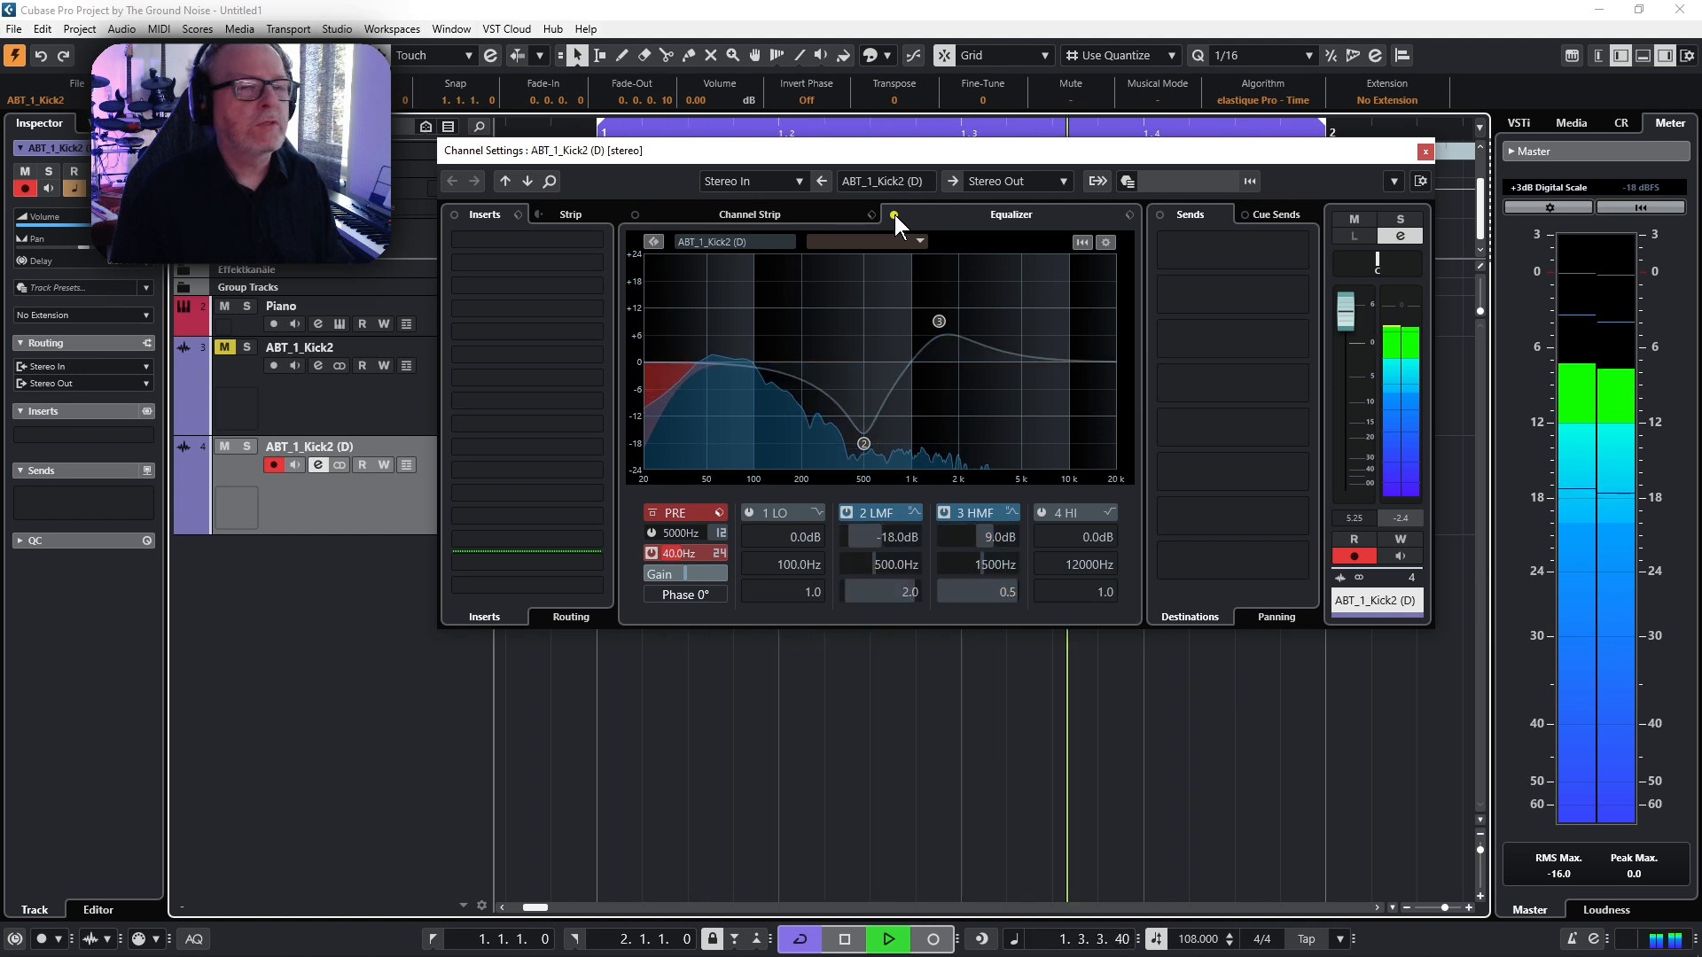
pyautogui.press('space')
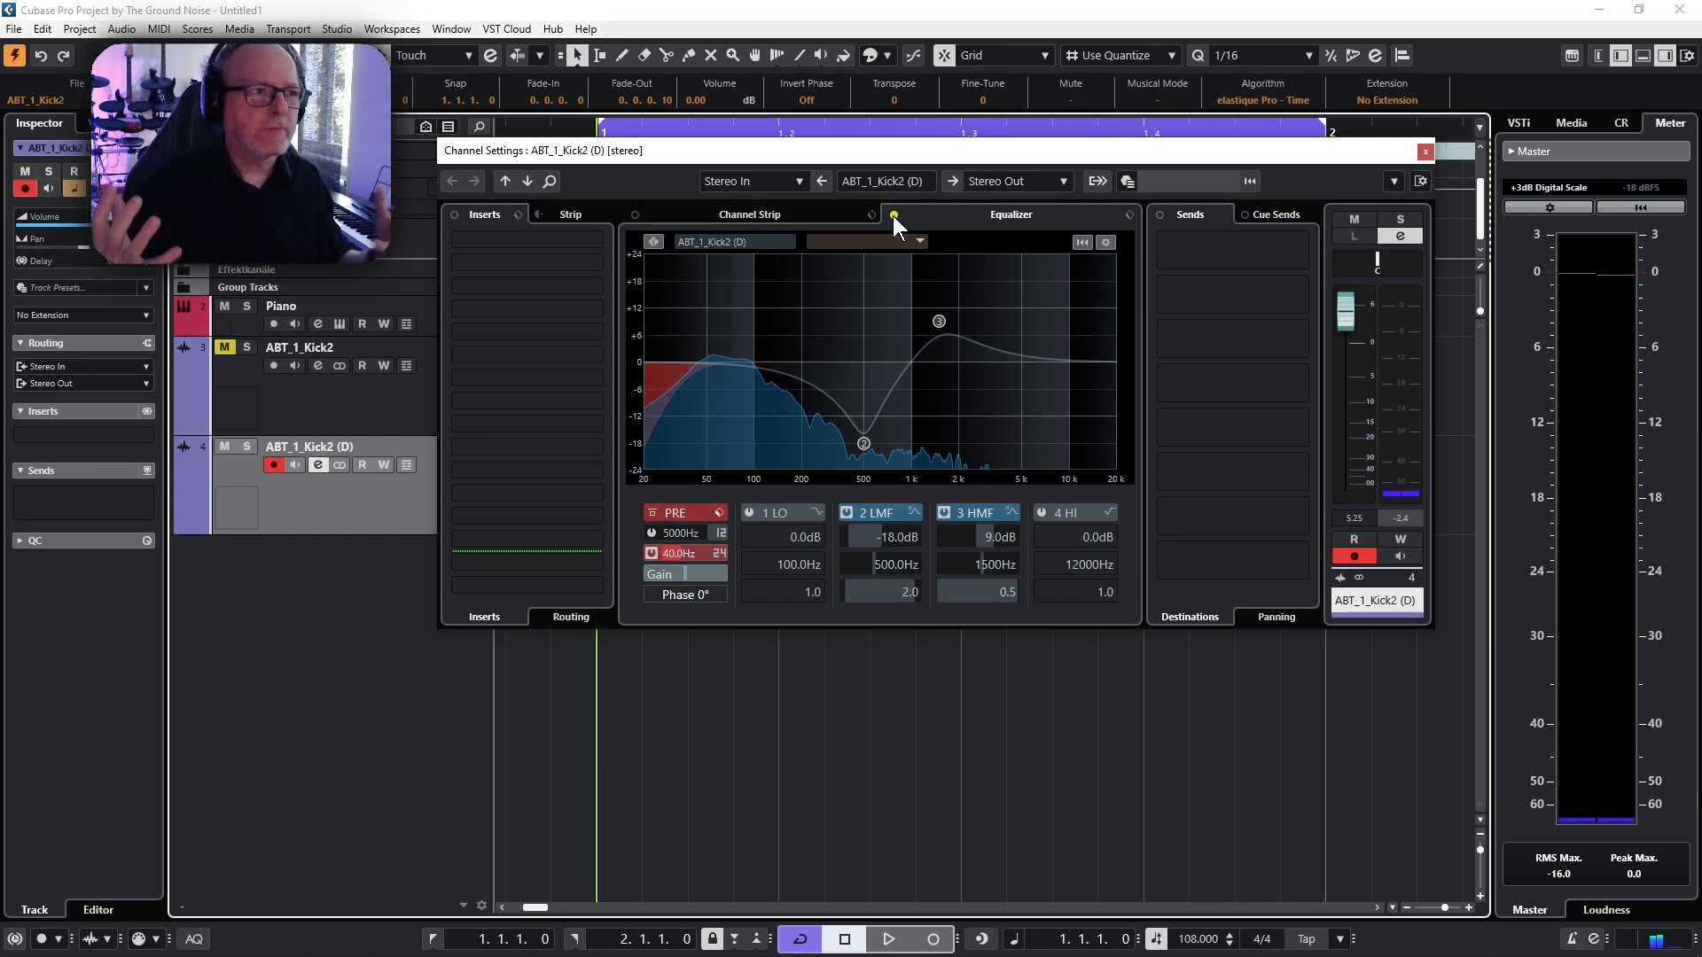
pyautogui.click(892, 215)
pyautogui.press('space')
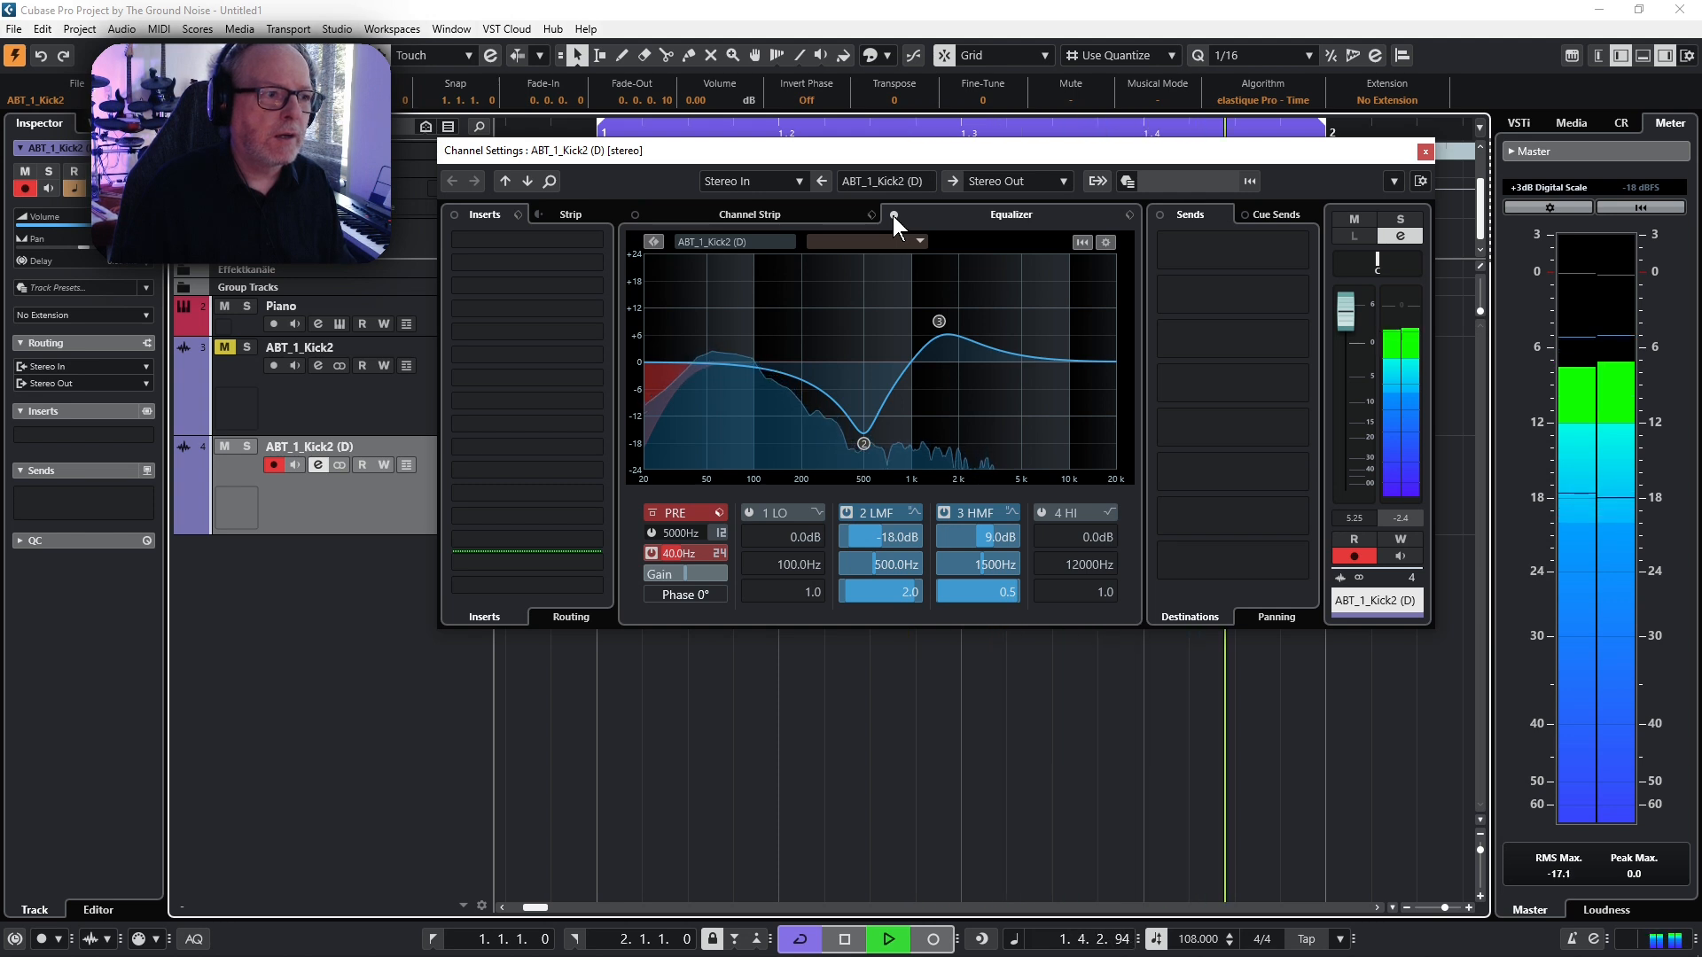
pyautogui.press('space')
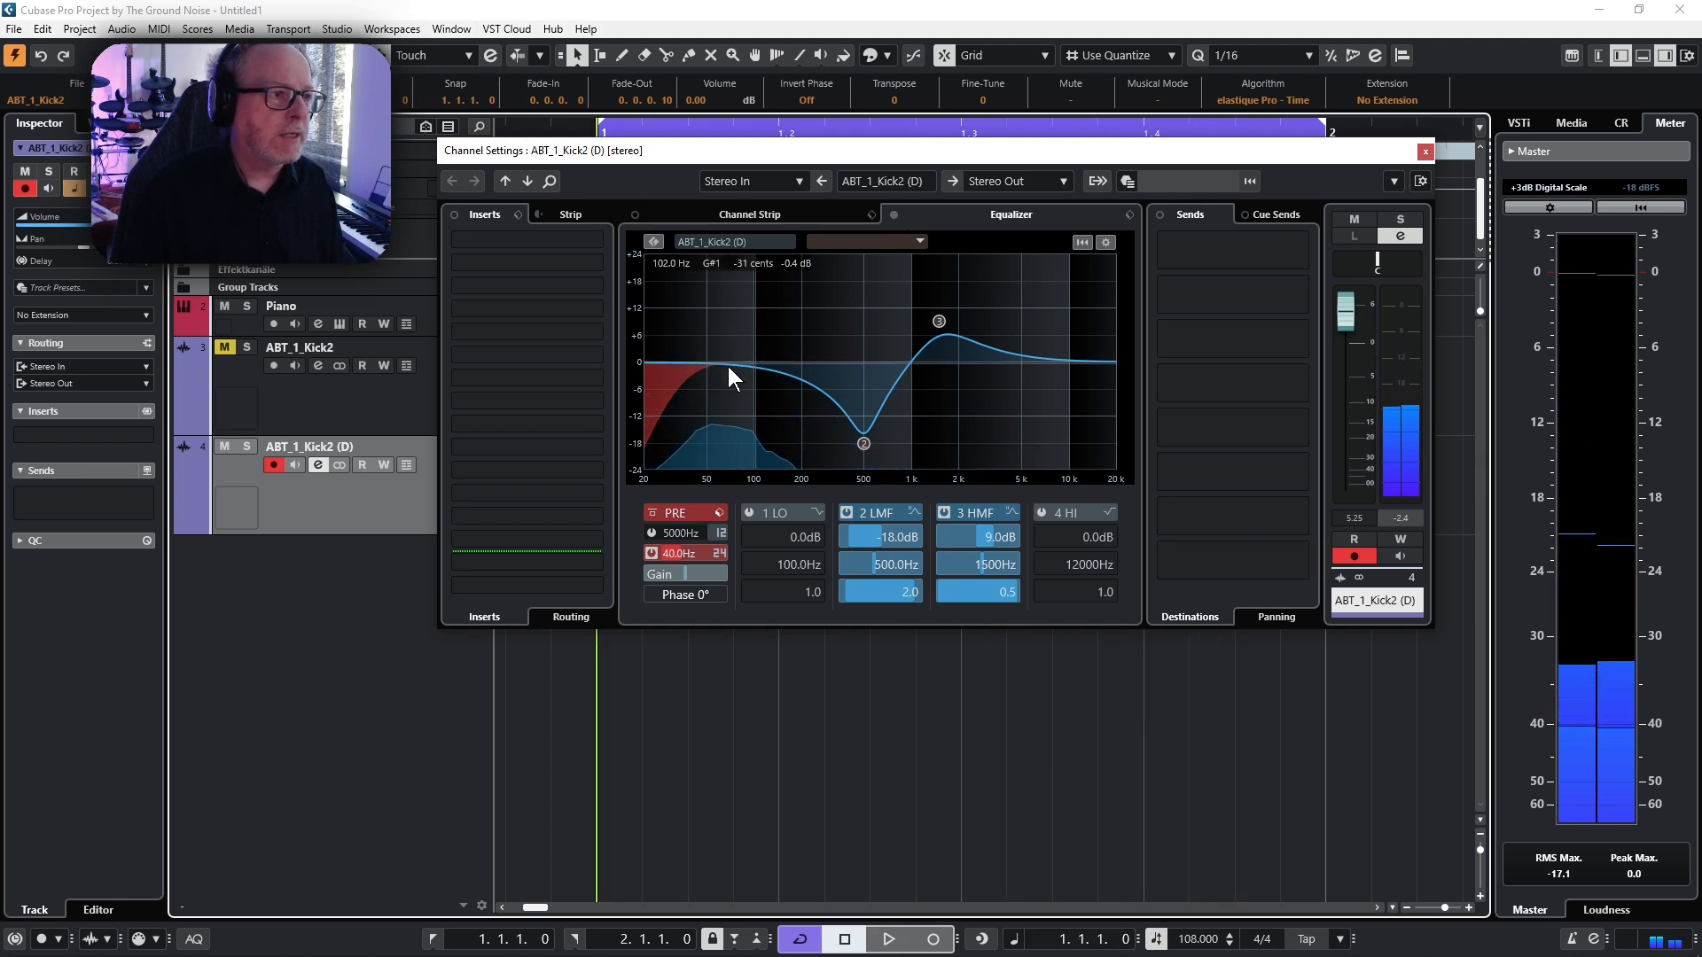
# - Enable the low EQ band with a 3 dB boost at 80 Hz and play the kick loop
pyautogui.doubleClick(804, 536)
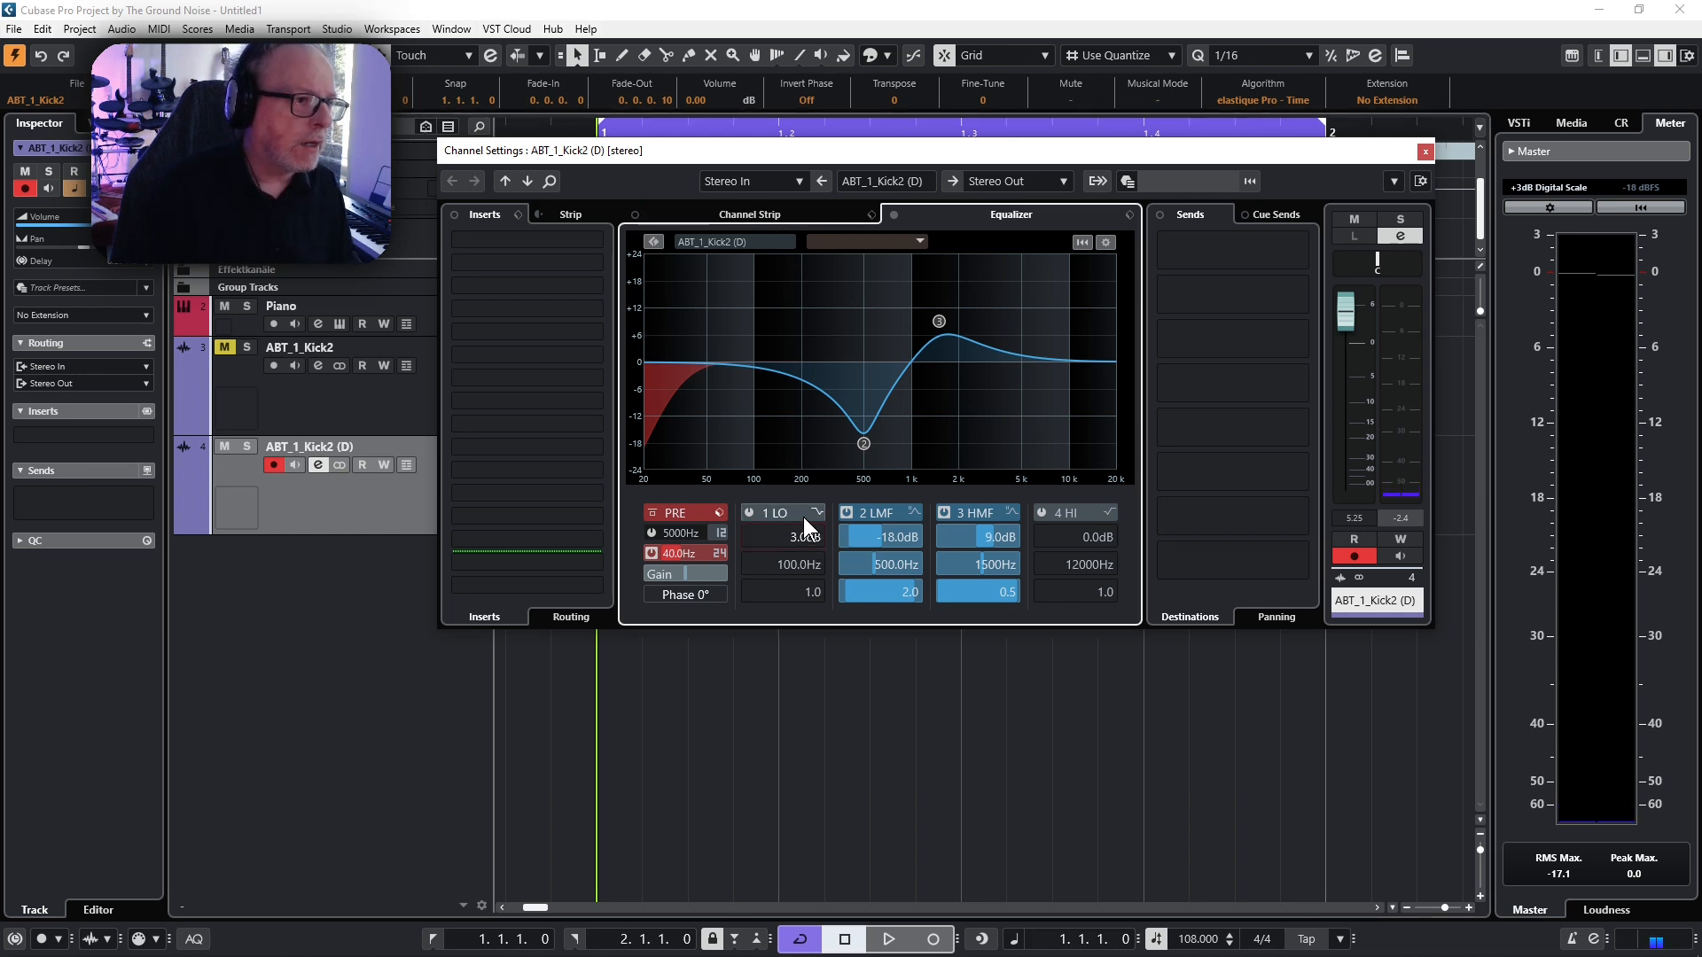
pyautogui.doubleClick(807, 565)
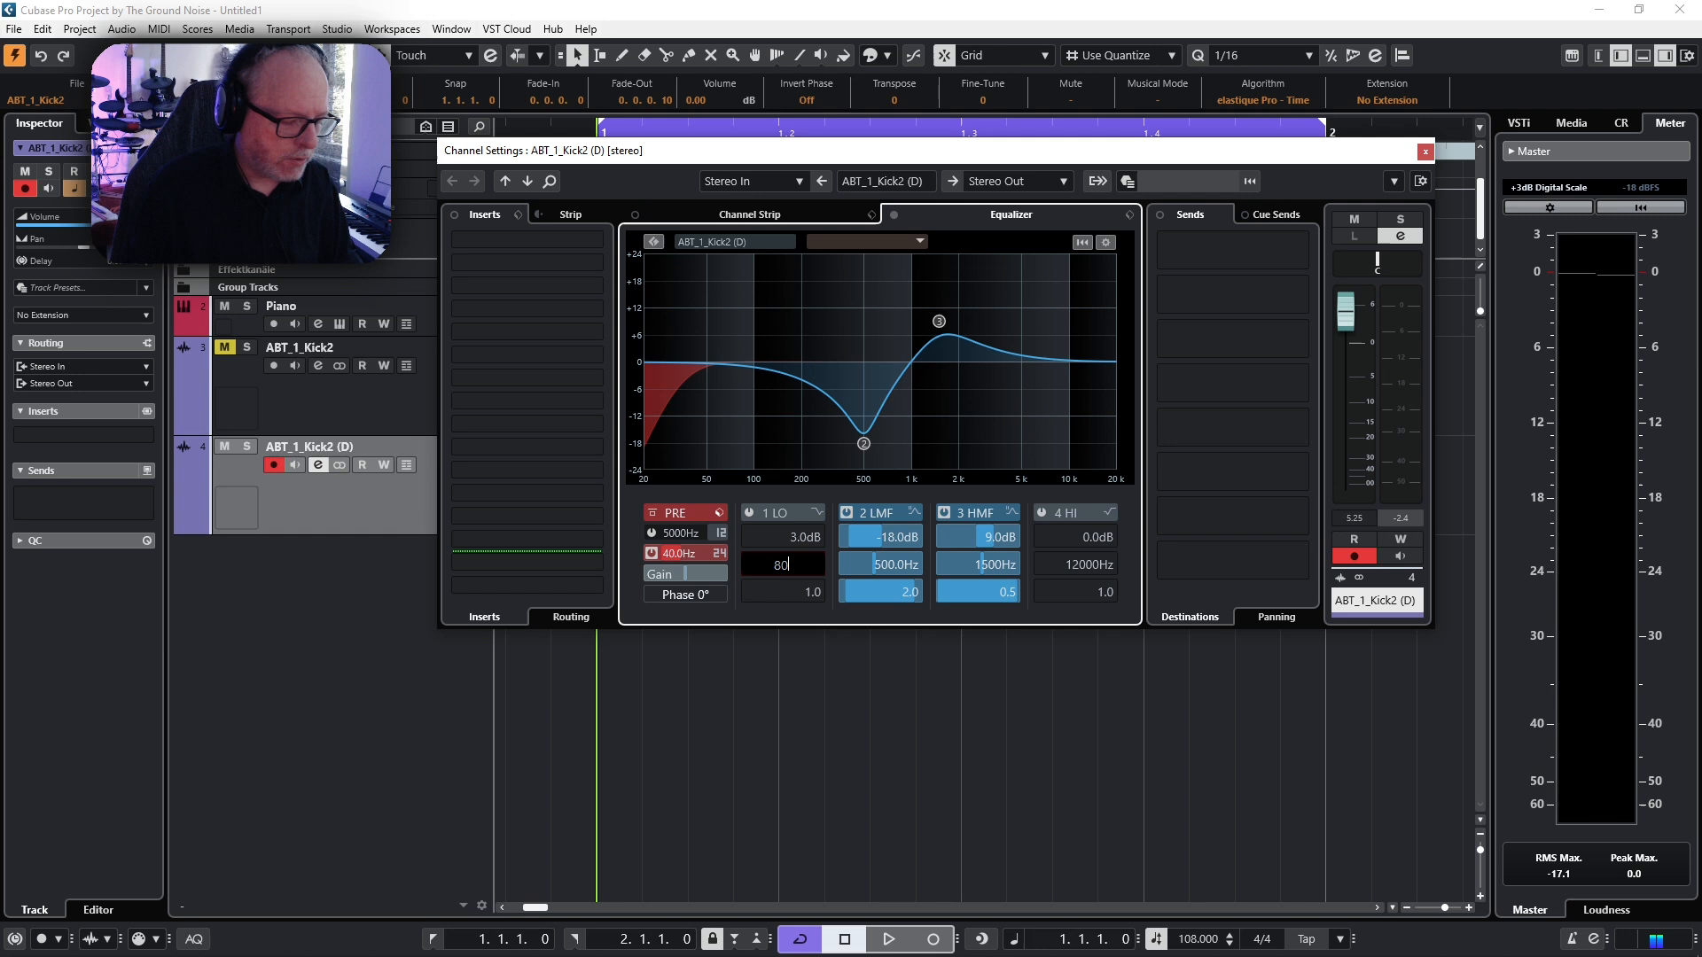
pyautogui.write('80')
pyautogui.click(748, 513)
pyautogui.press('space')
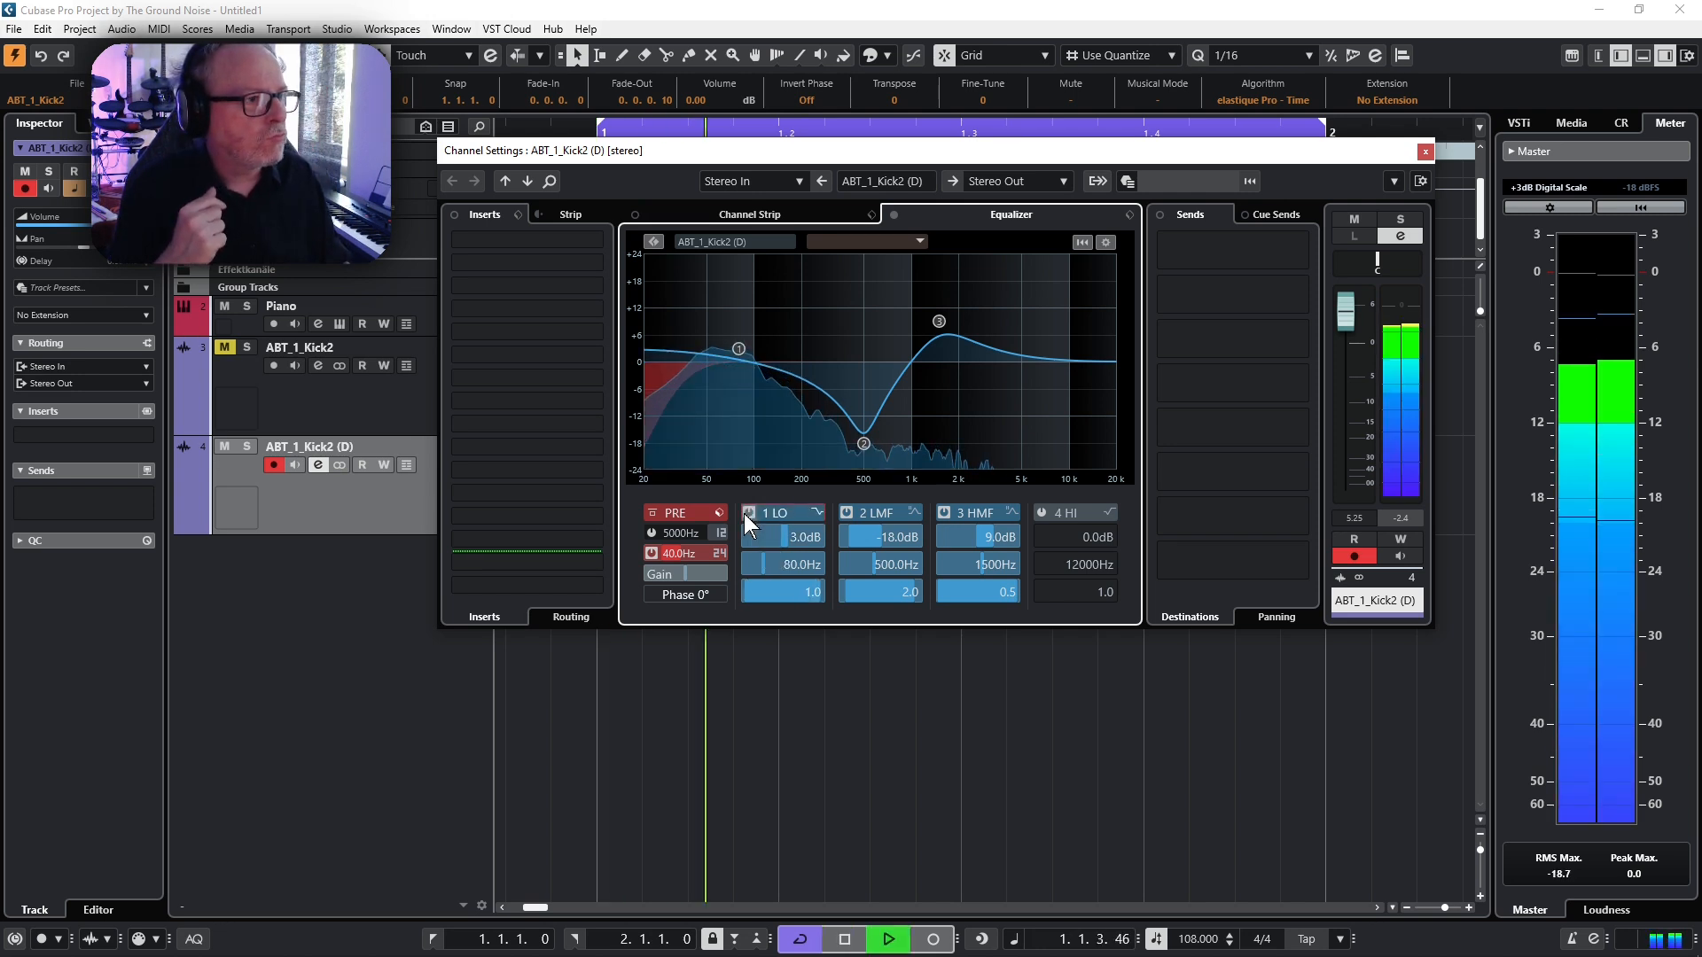
# - Compare the looped kick with the low EQ band off and on and with the whole equalizer bypassed and active, leaving both active
pyautogui.click(742, 513)
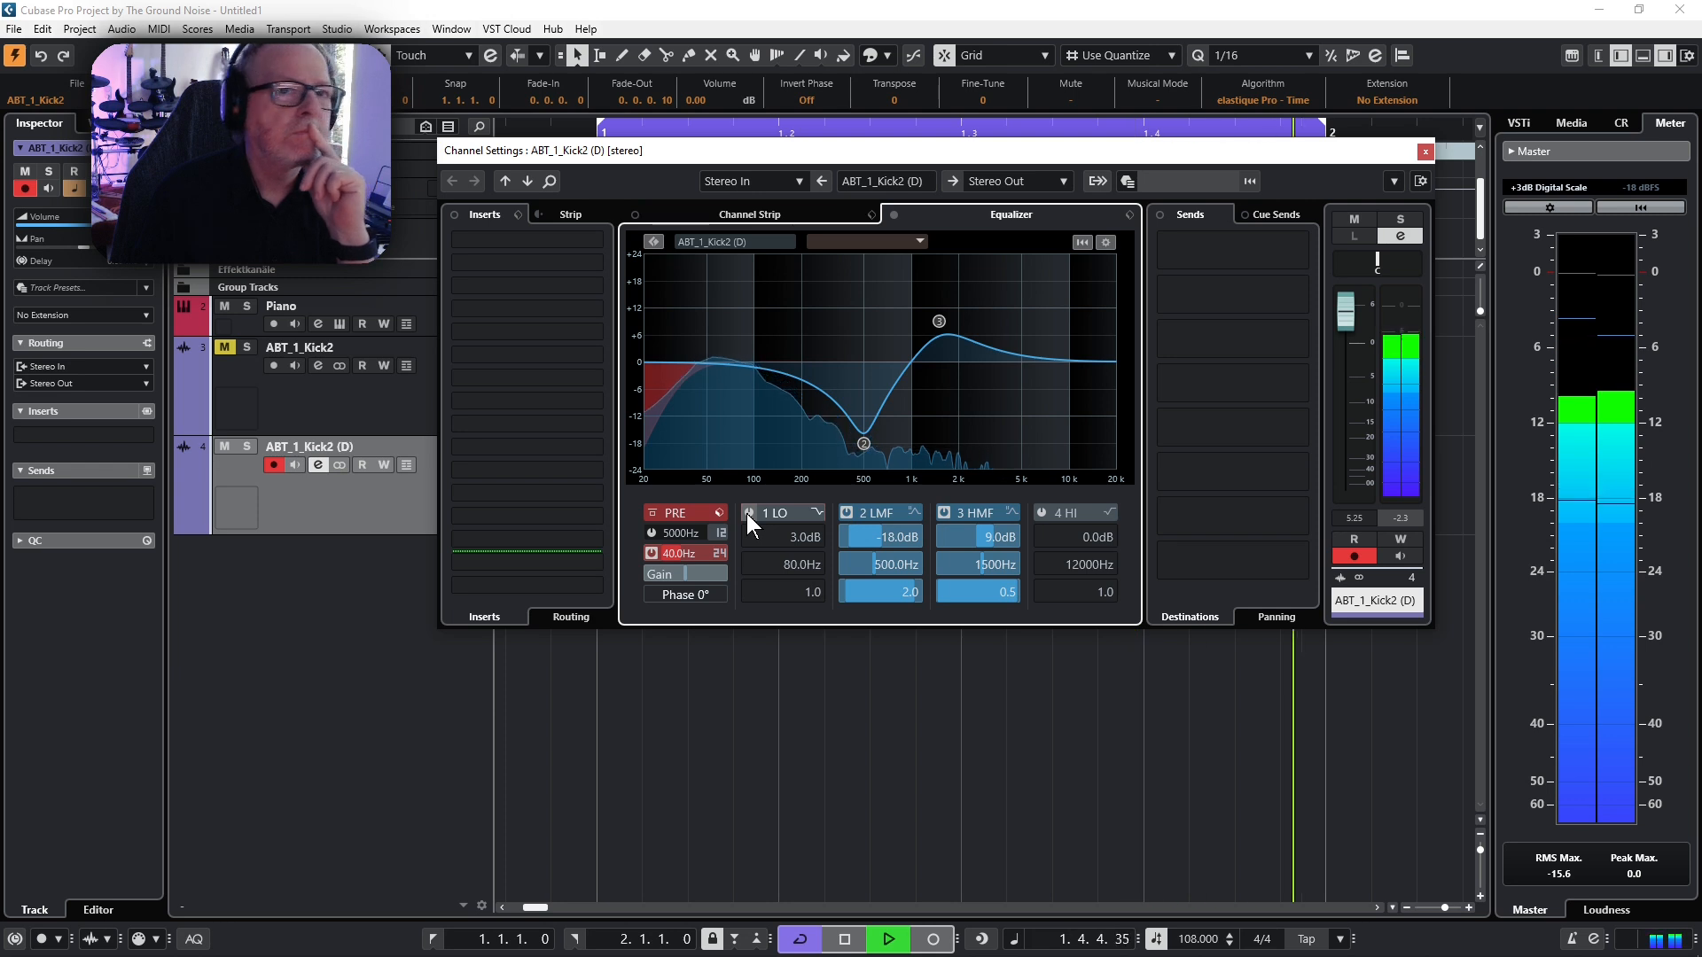
pyautogui.click(746, 514)
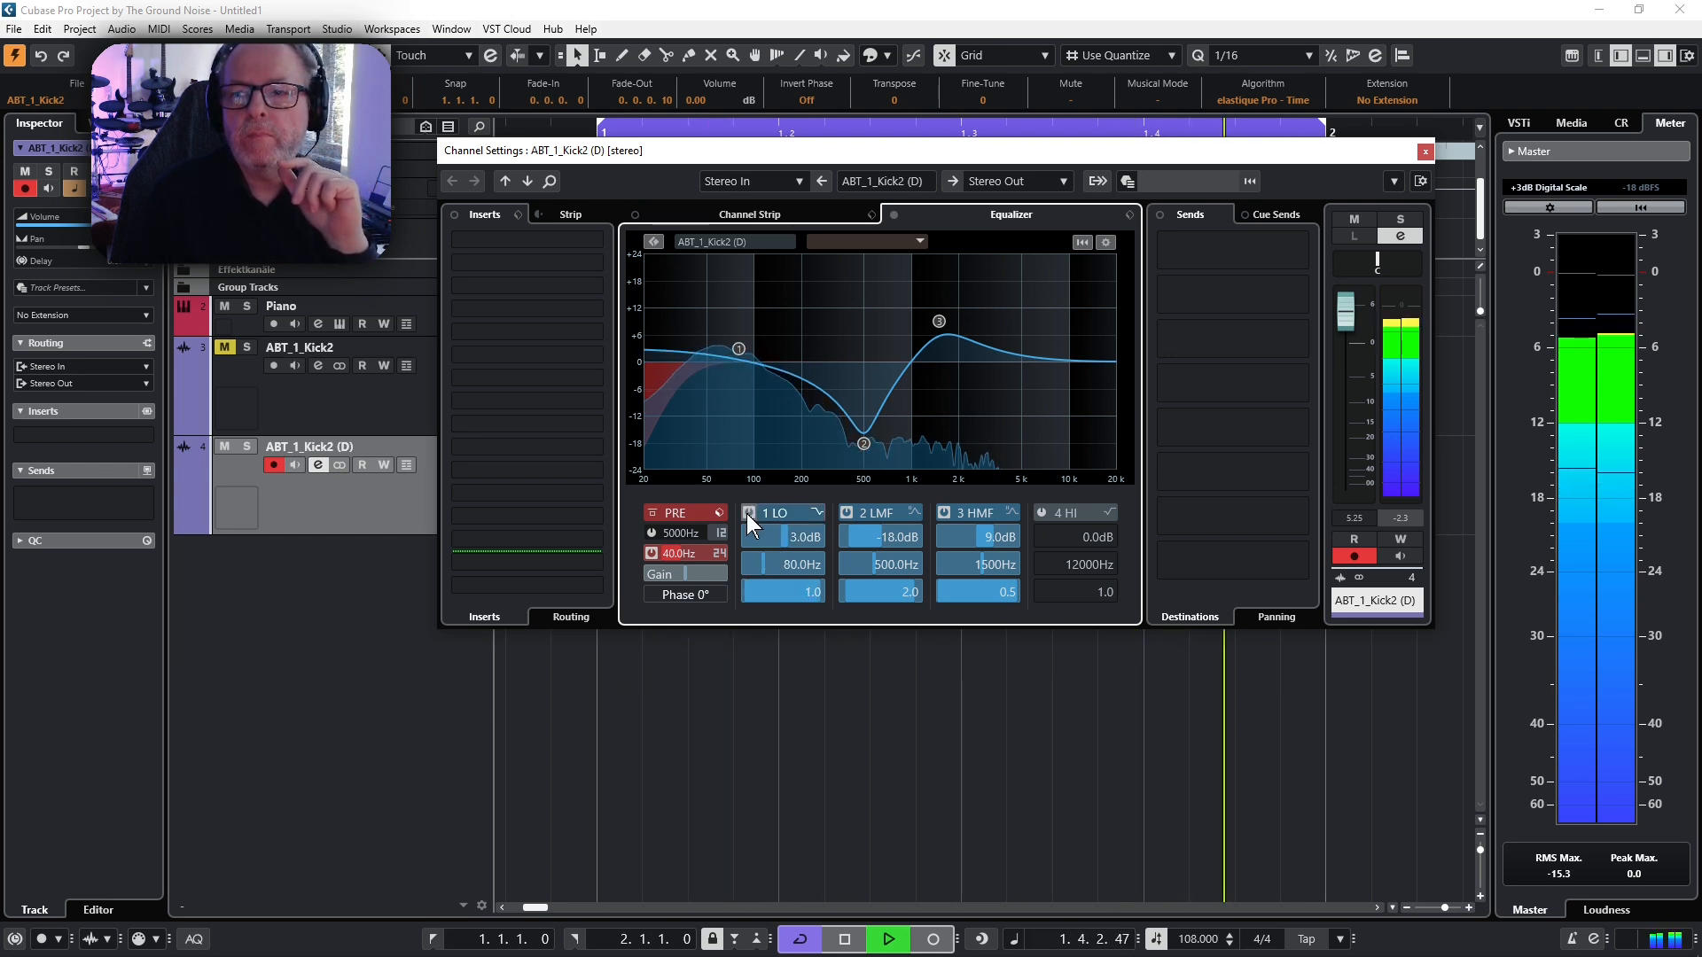
pyautogui.click(747, 514)
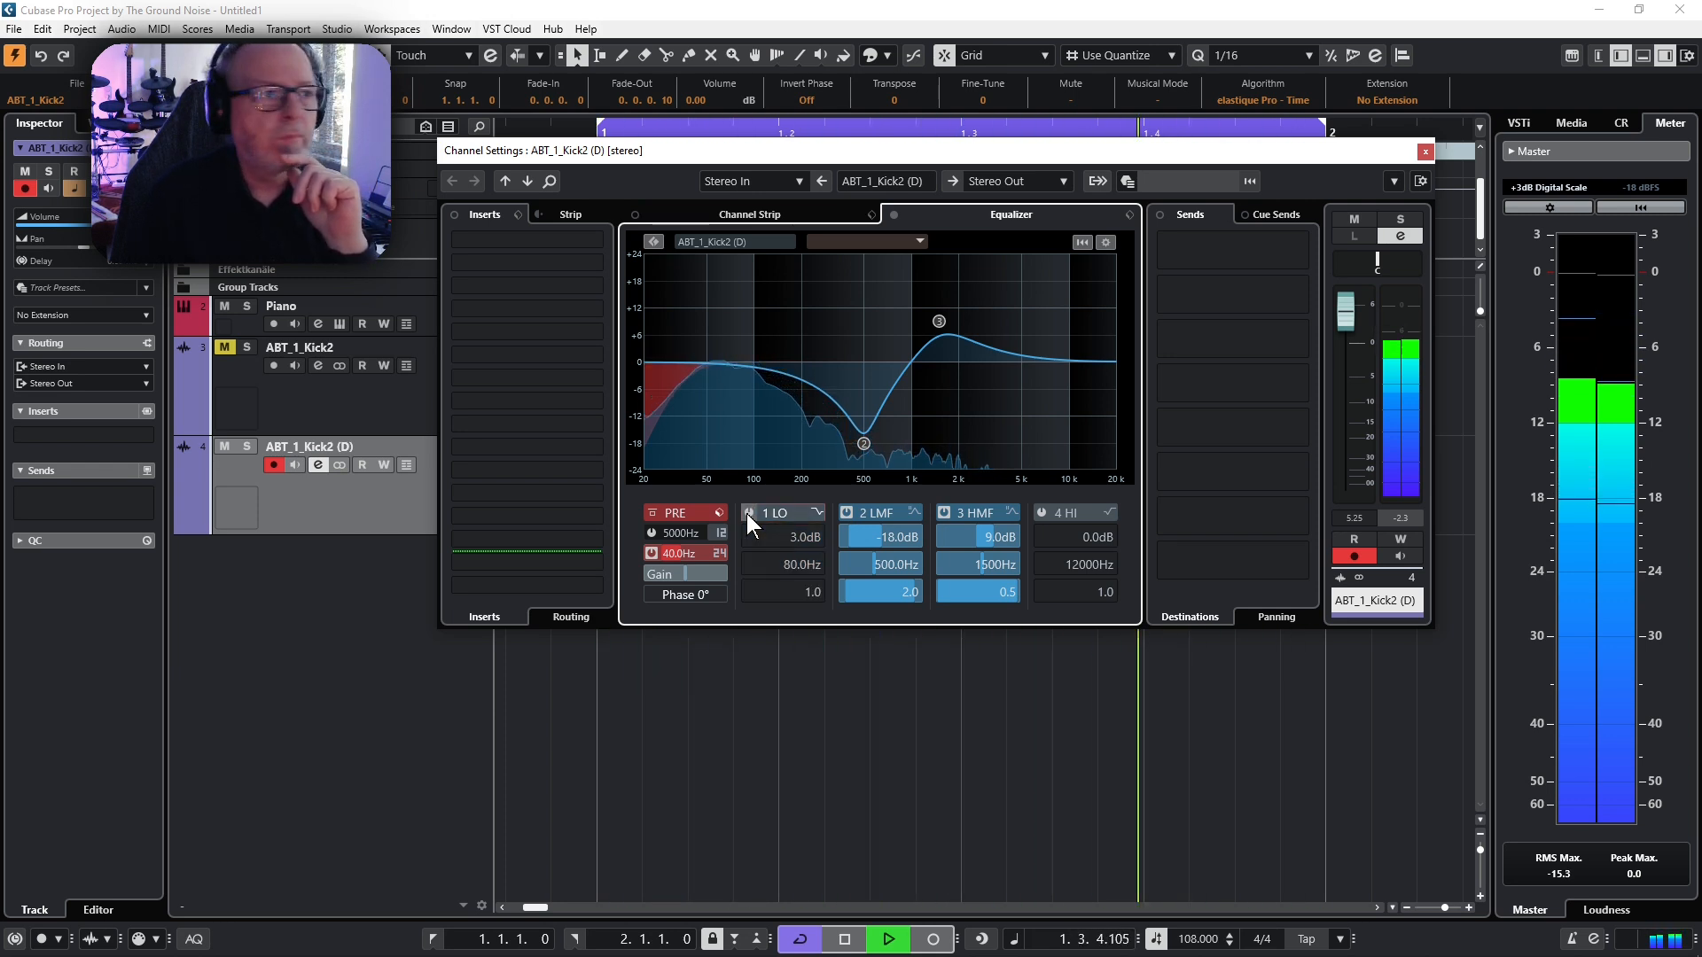
pyautogui.click(746, 513)
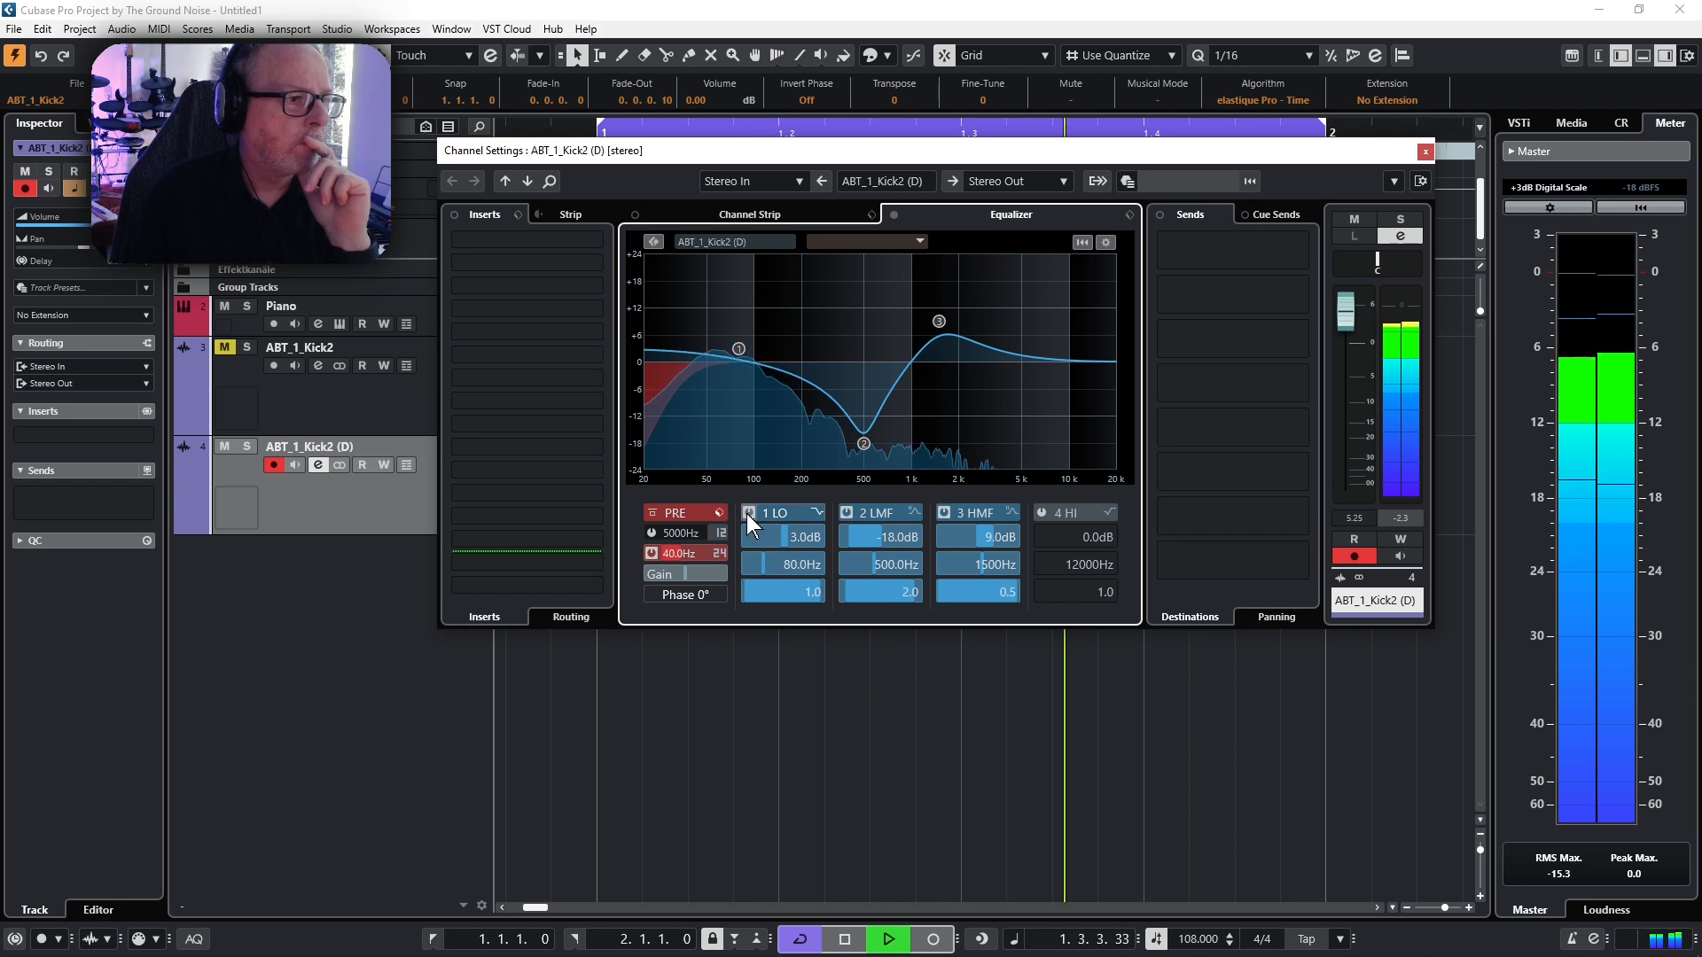
pyautogui.click(895, 216)
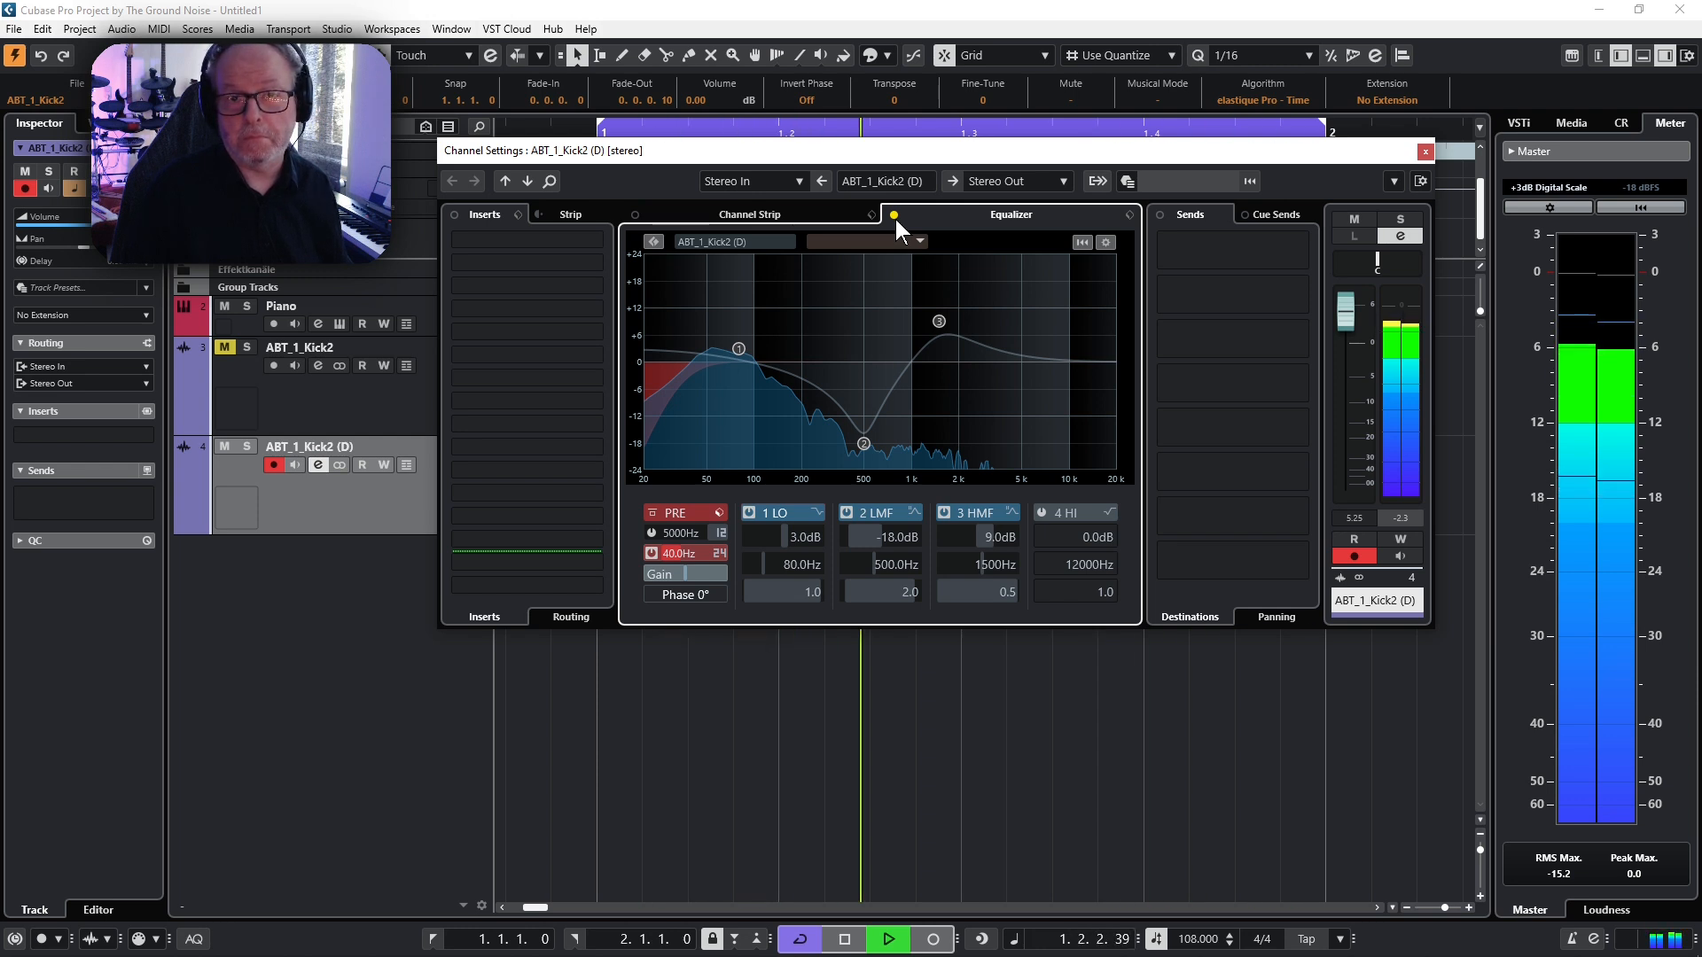
pyautogui.click(895, 220)
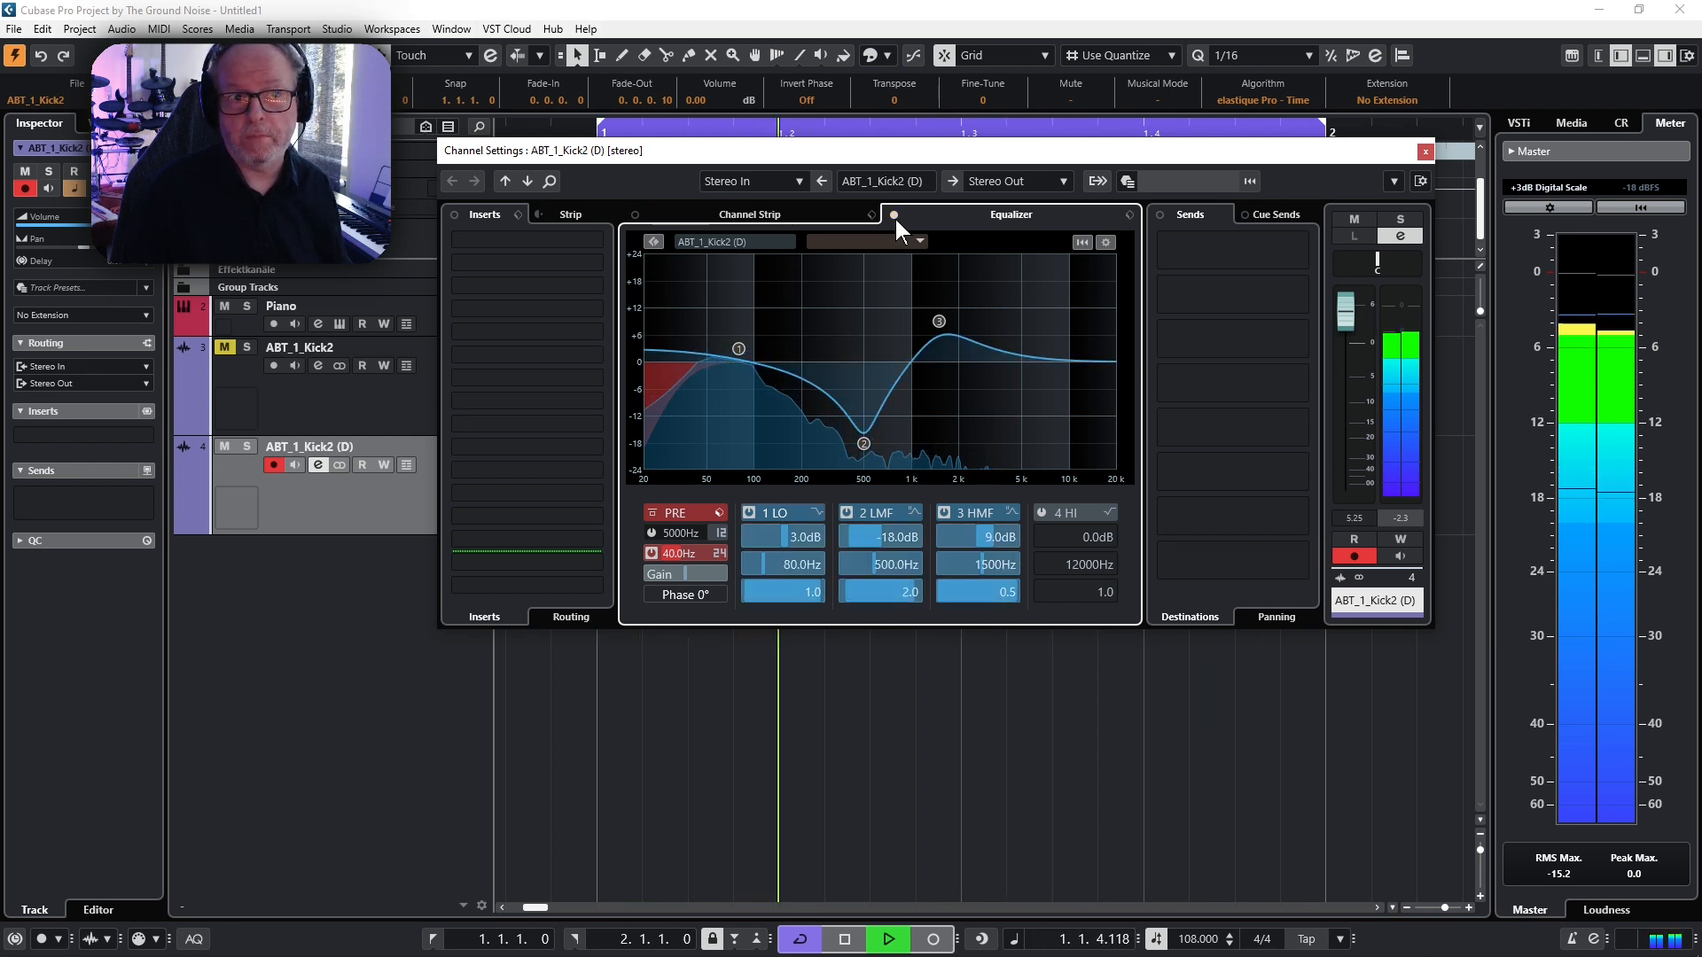
pyautogui.press('space')
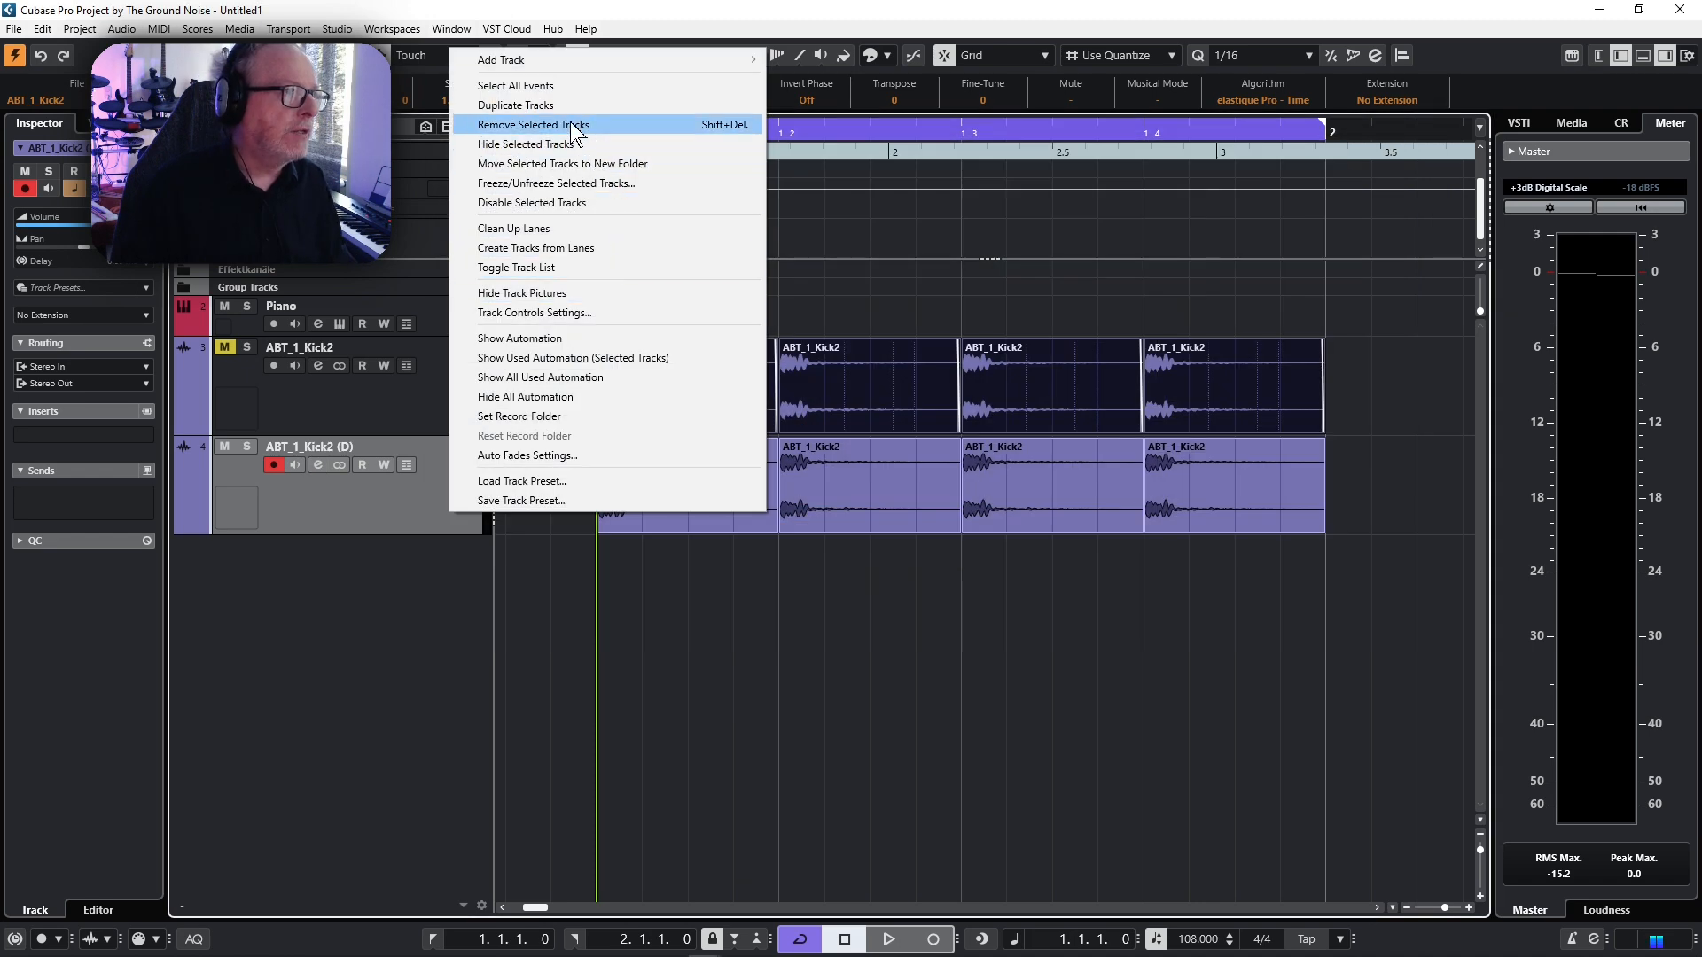
# - Duplicate the selected ABT_1_Kick2 (D) track
pyautogui.click(562, 106)
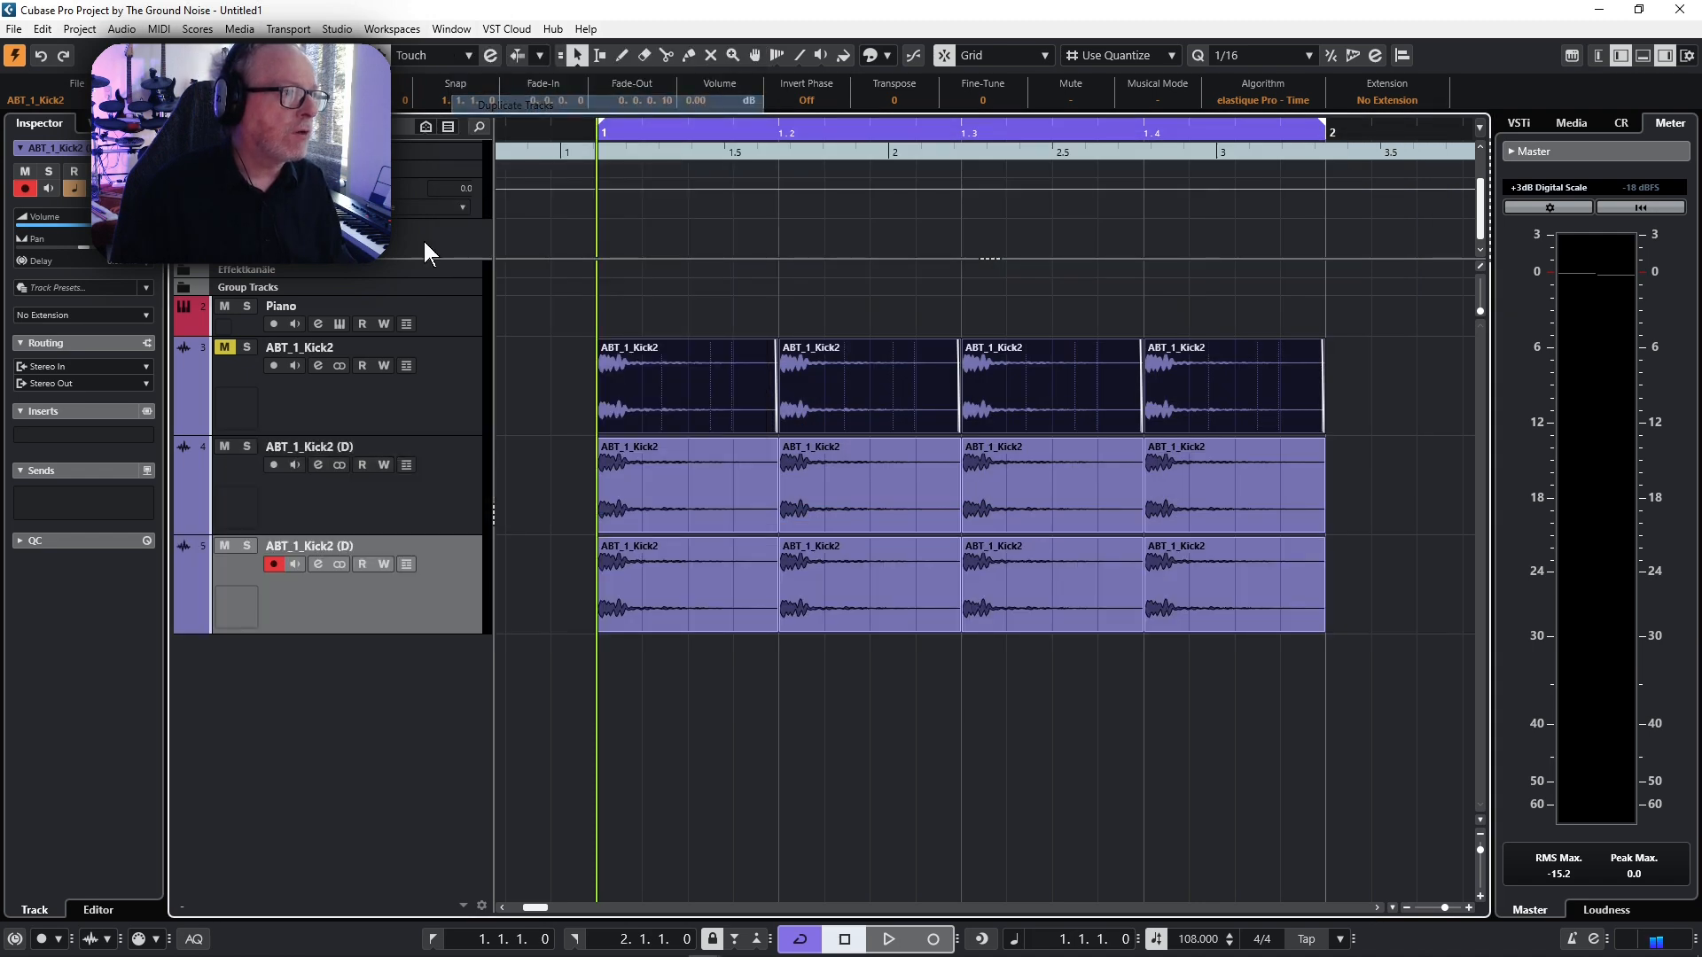
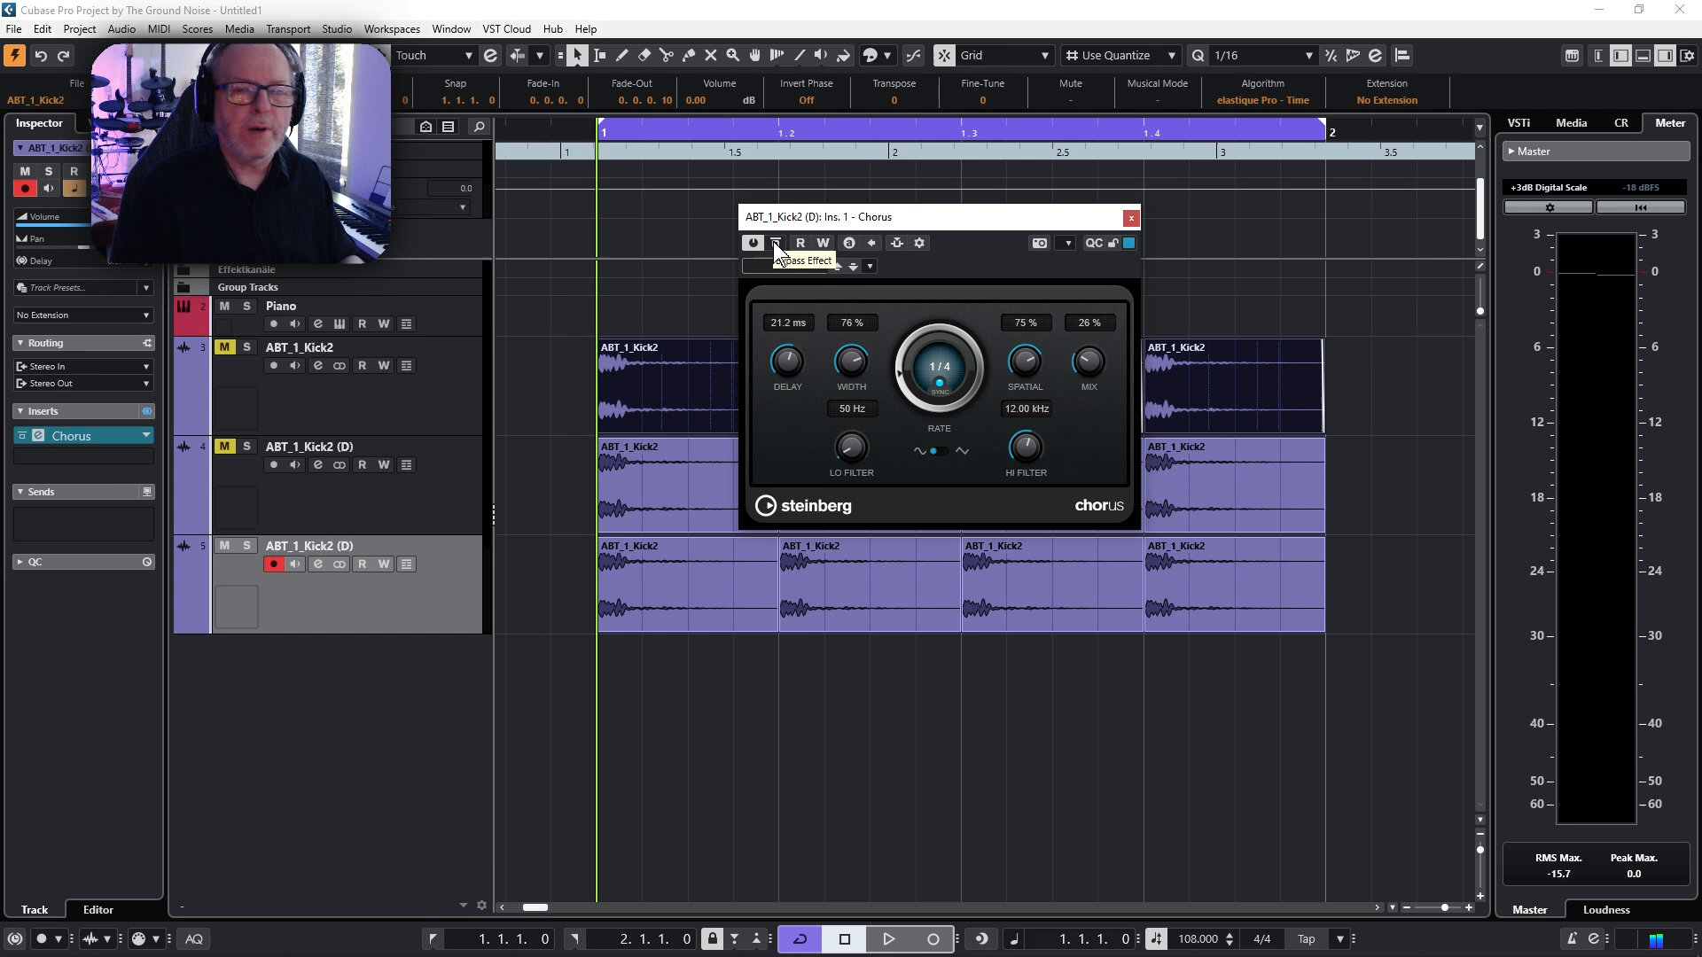
# - Compare the looped kick on the new duplicate track with the Chorus insert switched off and on, leaving it on
pyautogui.press('space')
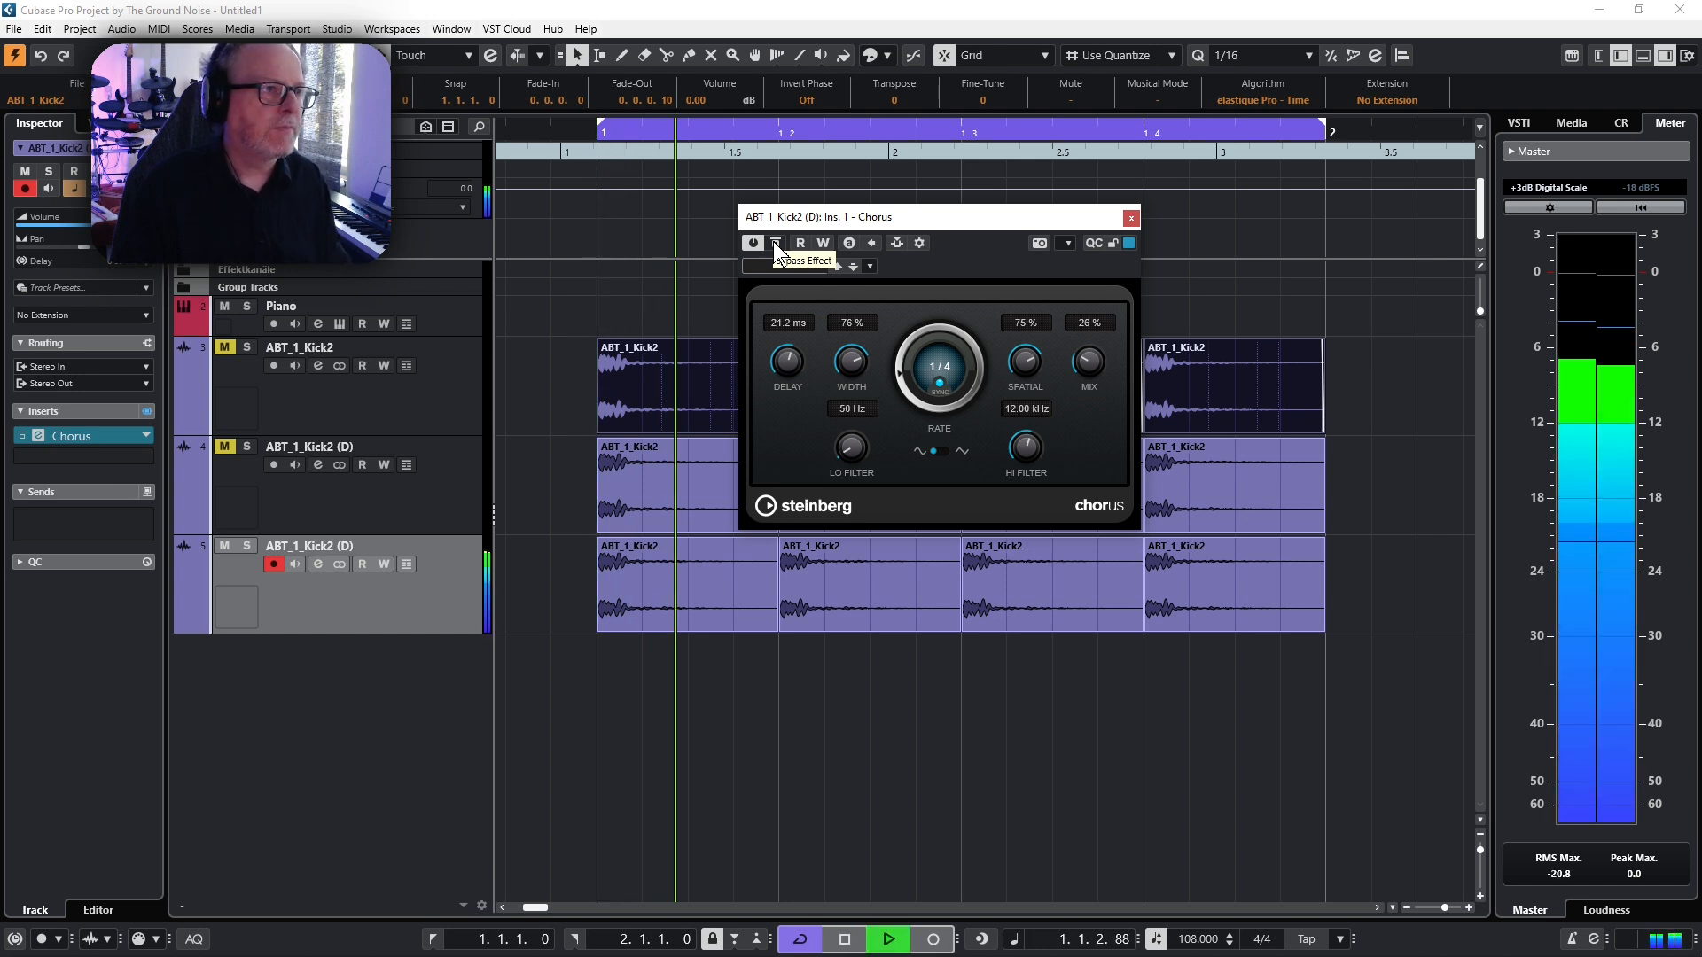
pyautogui.click(756, 244)
pyautogui.click(757, 244)
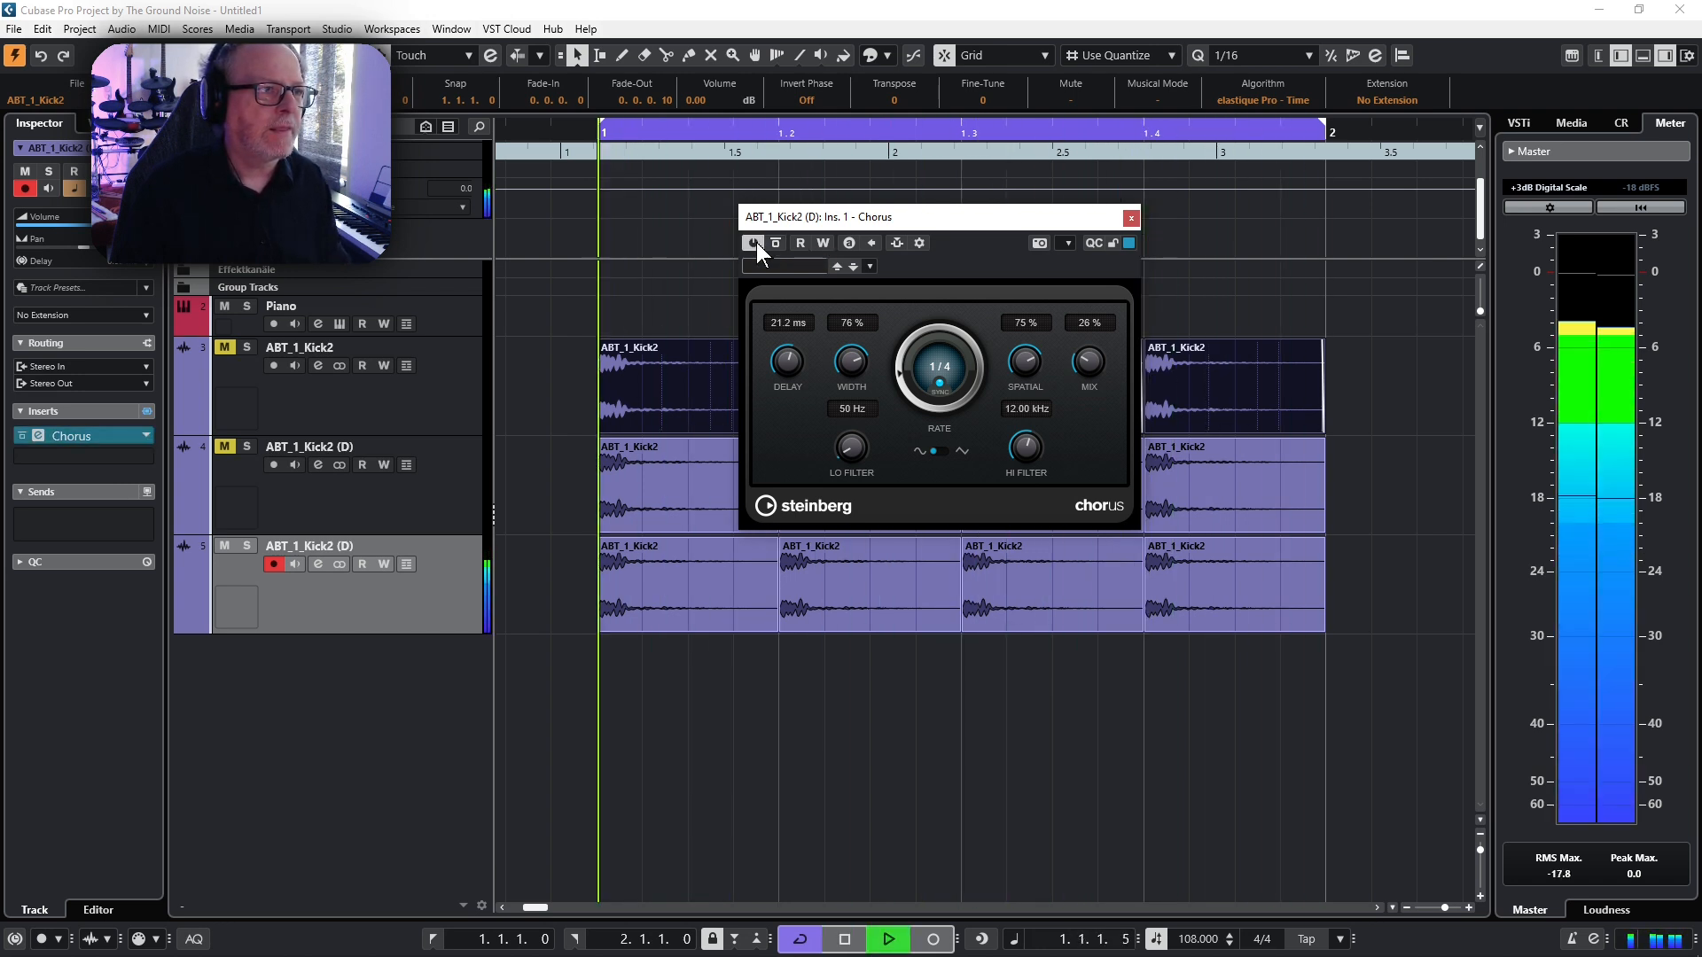
pyautogui.click(757, 244)
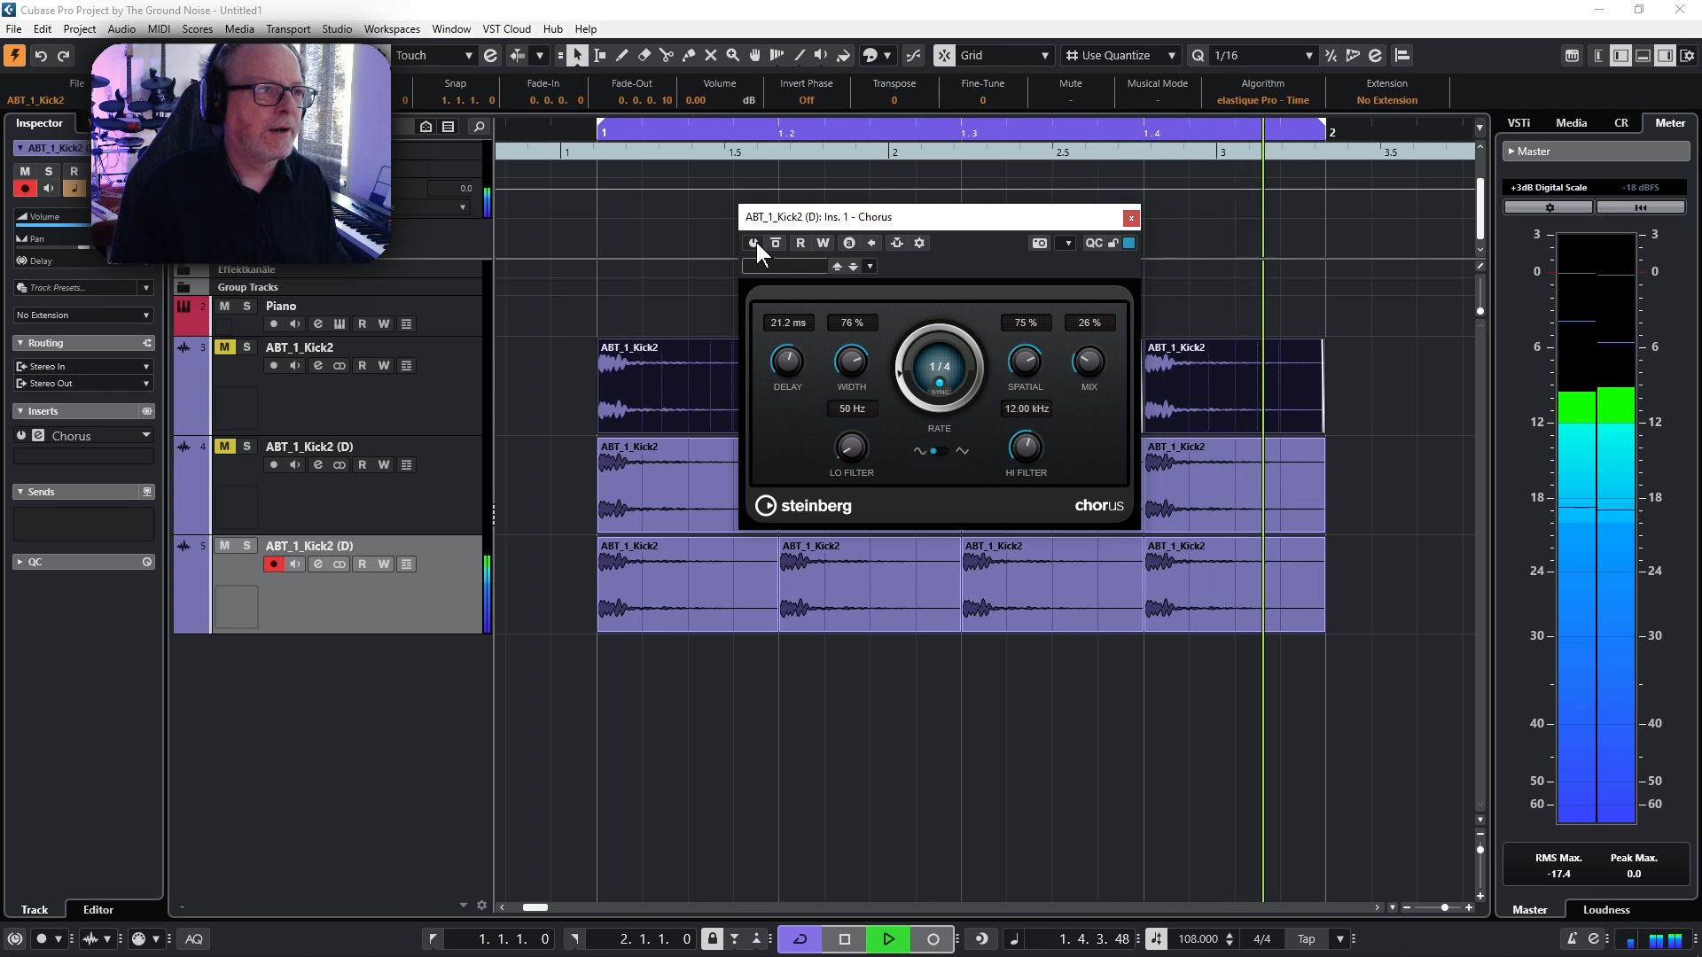
pyautogui.click(757, 243)
pyautogui.click(757, 243)
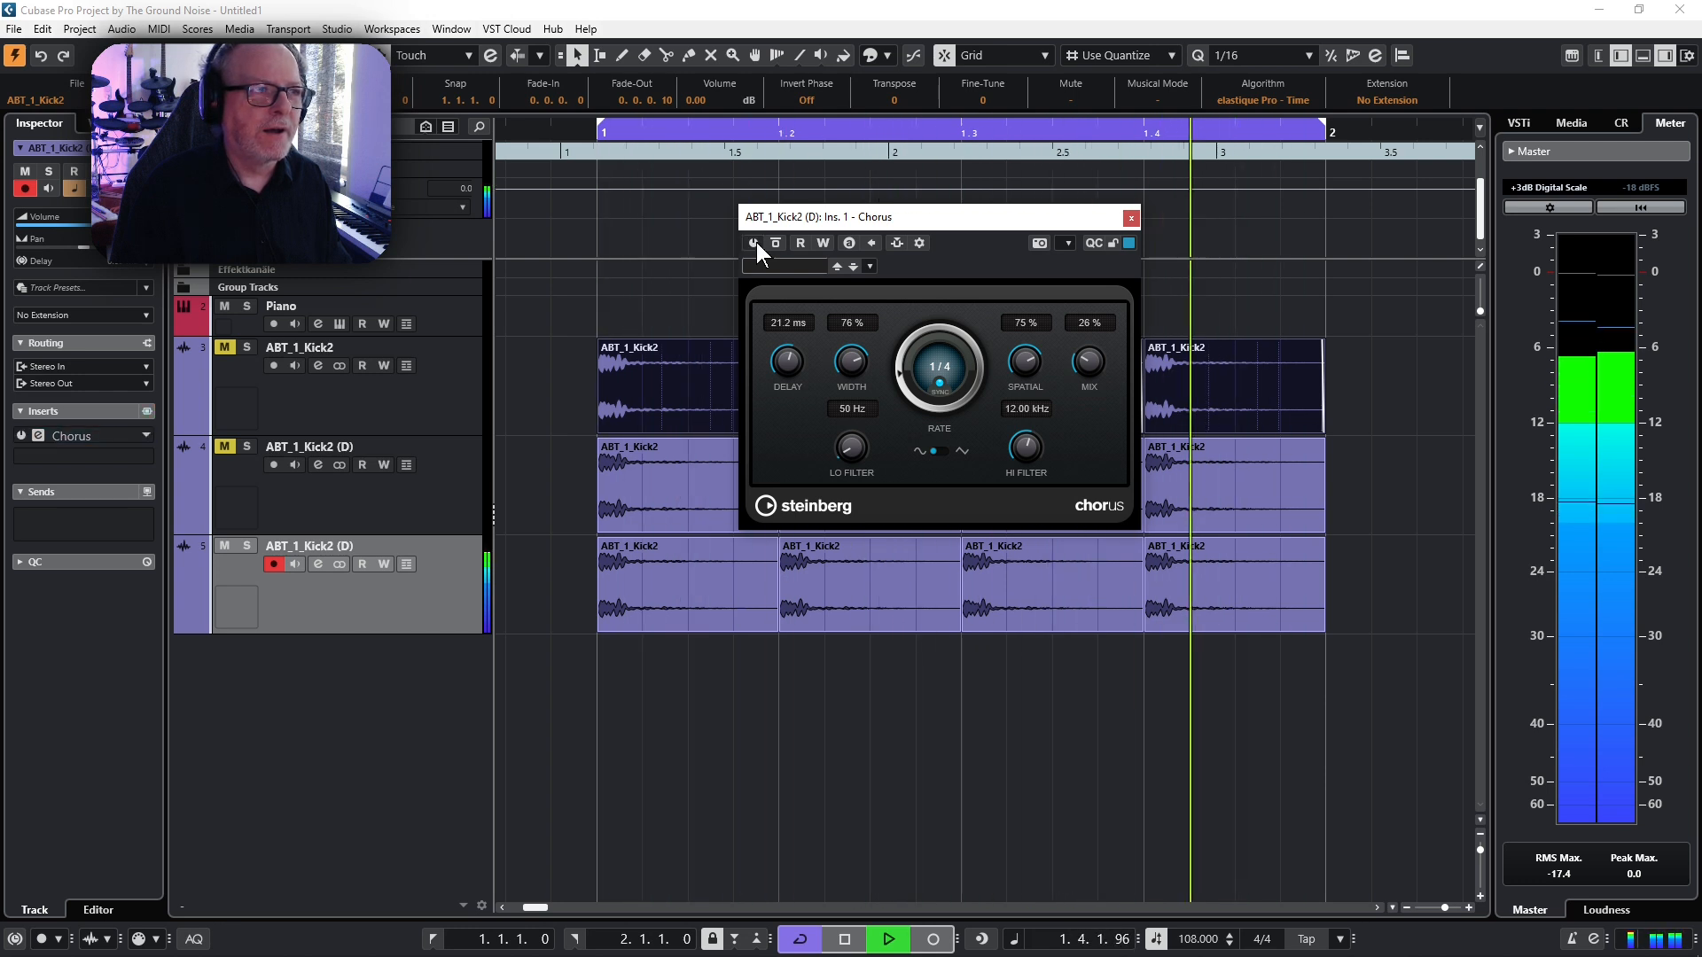
pyautogui.click(757, 243)
pyautogui.press('space')
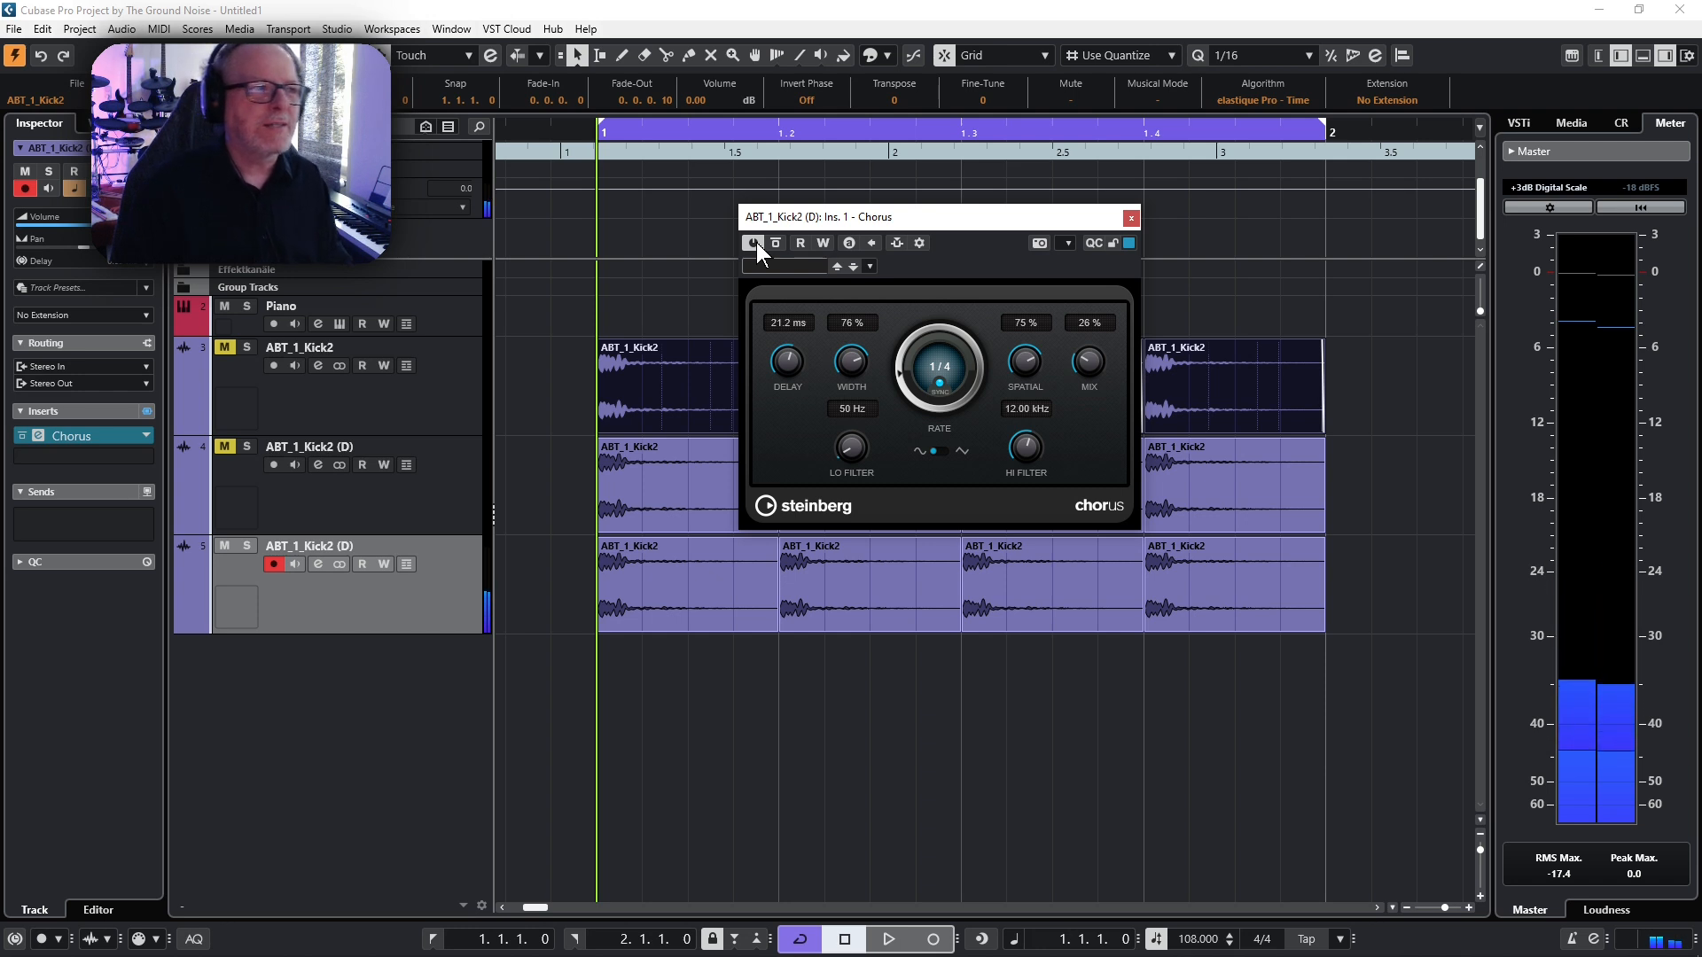
# - Play the kick loop with the Chorus insert bypassed and toggle its bypass for comparison
pyautogui.click(775, 243)
pyautogui.press('space')
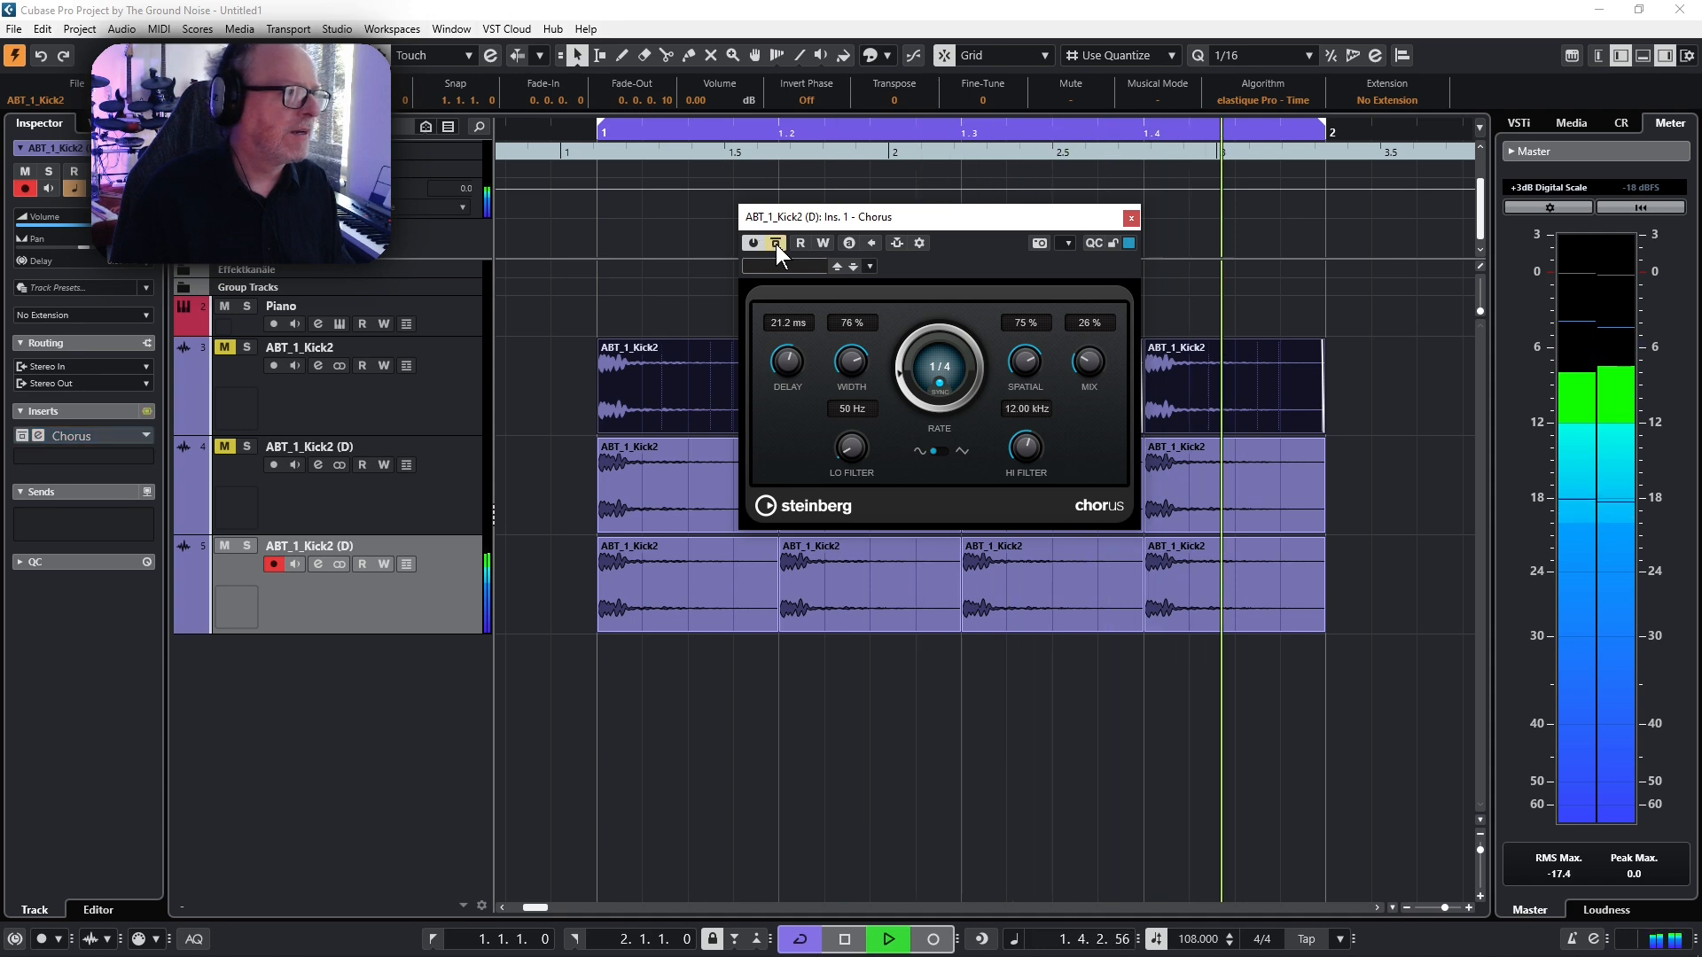
pyautogui.click(774, 243)
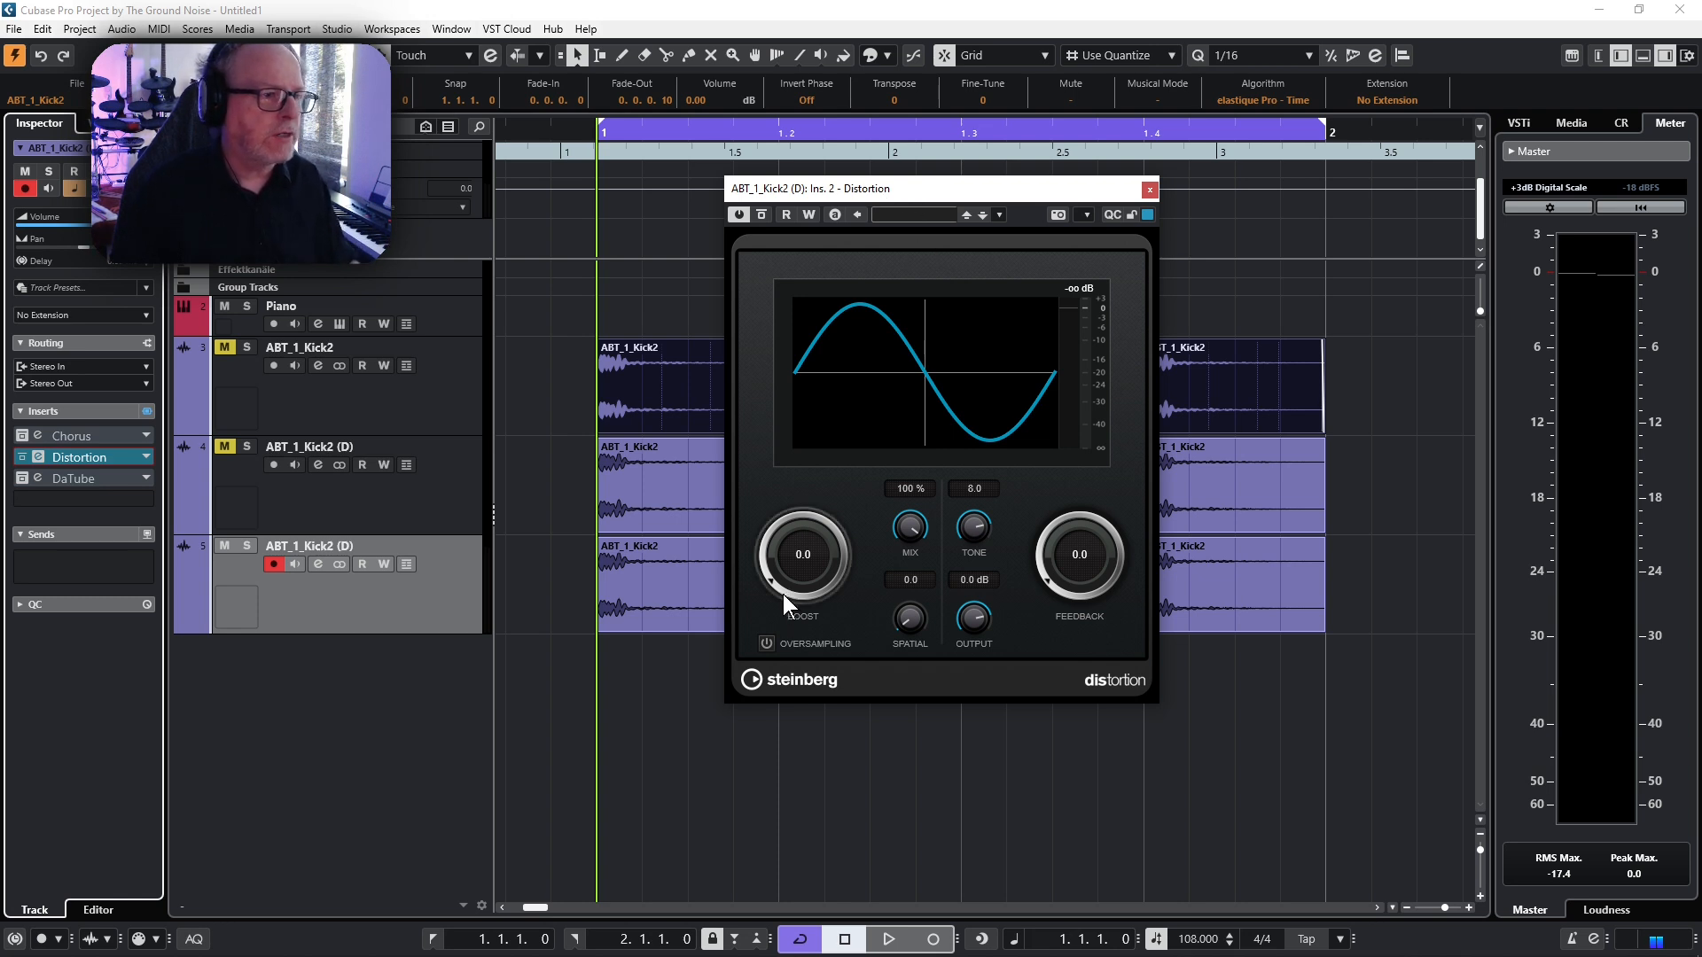
# - Raise the Distortion insert's boost to 1.4 while looping the kick, then stop playback and close the effect's editor
pyautogui.press('space')
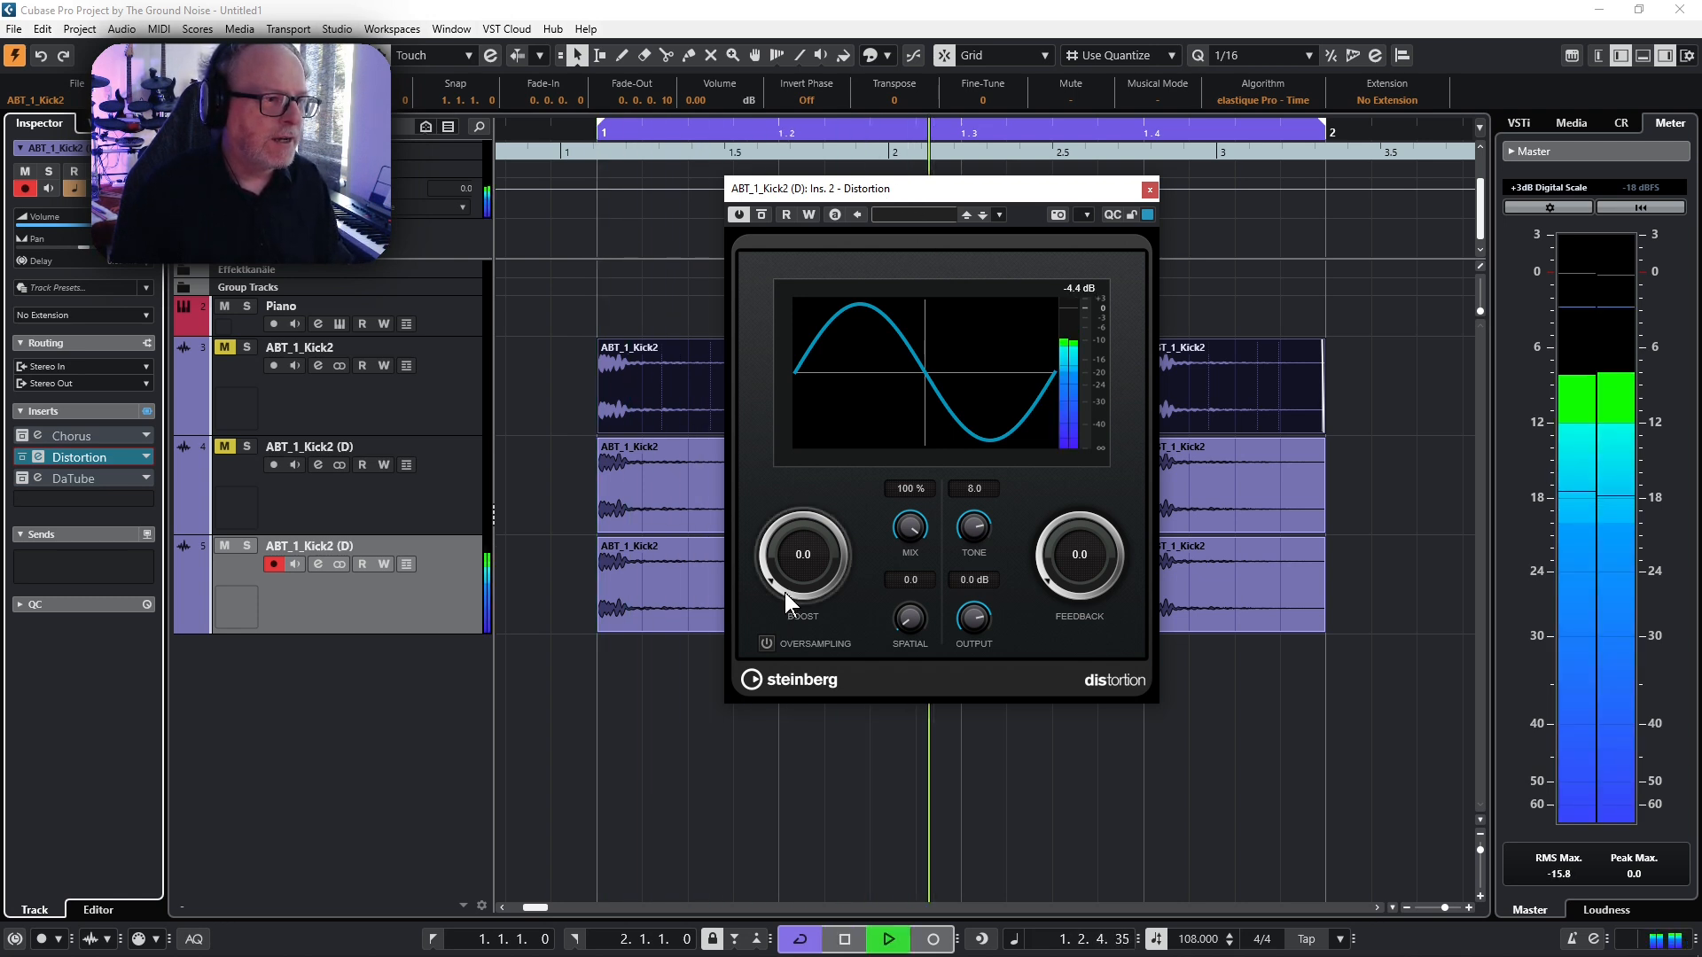
pyautogui.moveTo(785, 592); pyautogui.dragTo(769, 551)
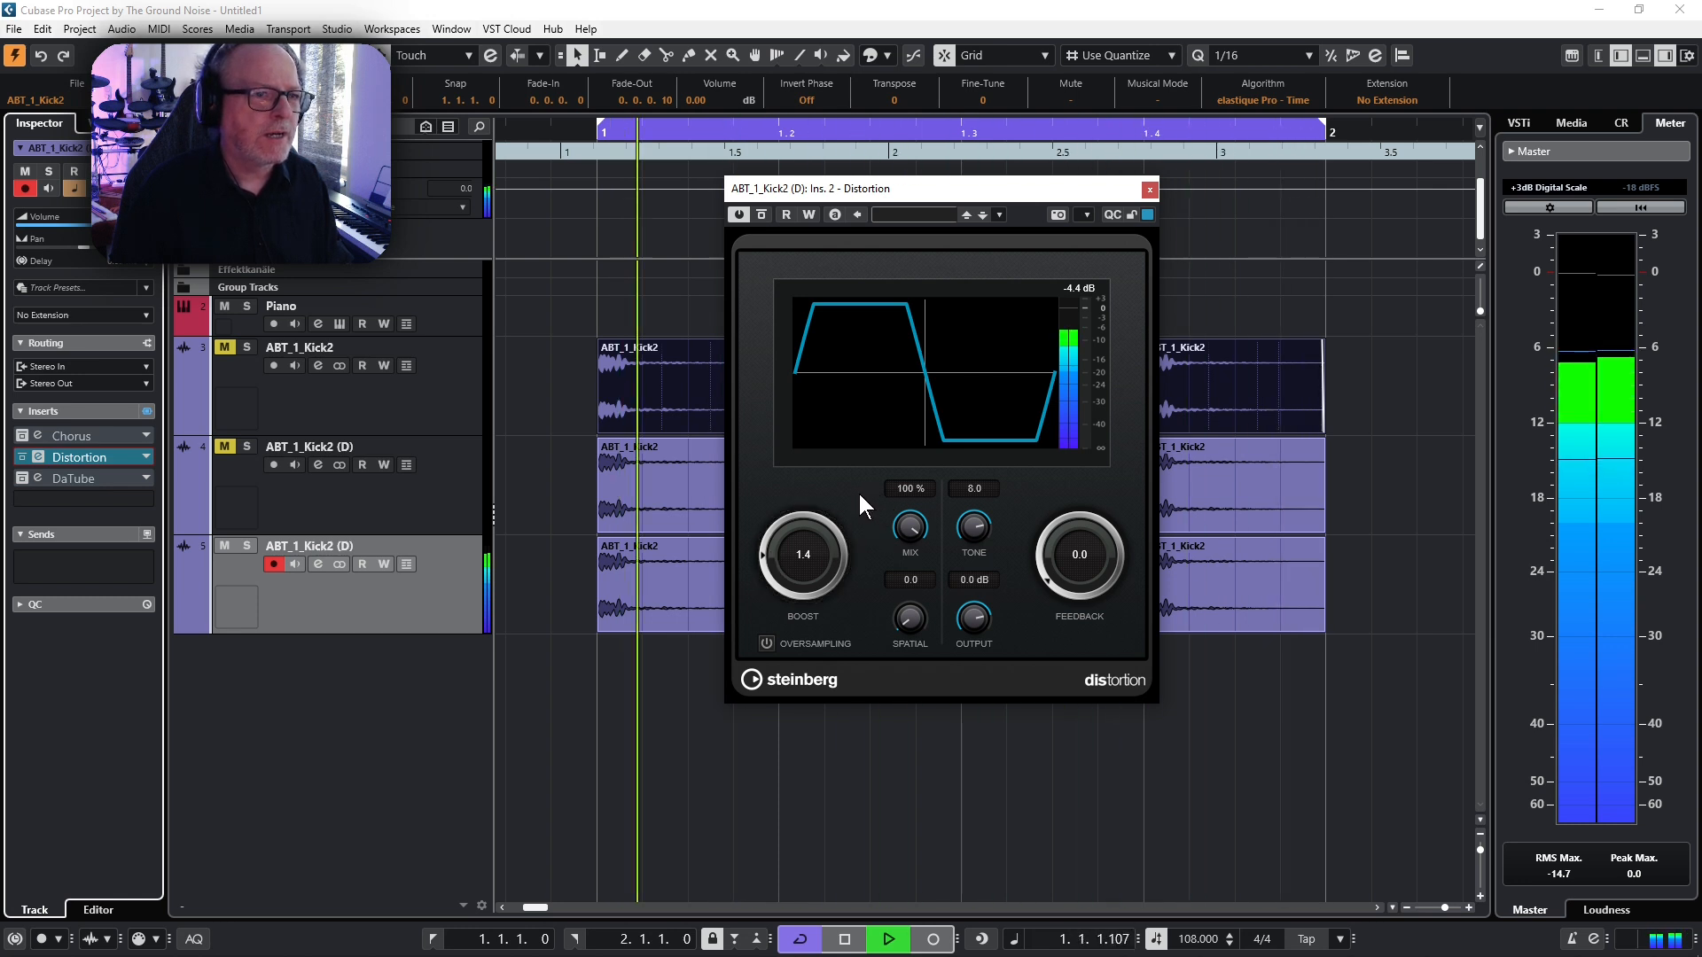
pyautogui.press('space')
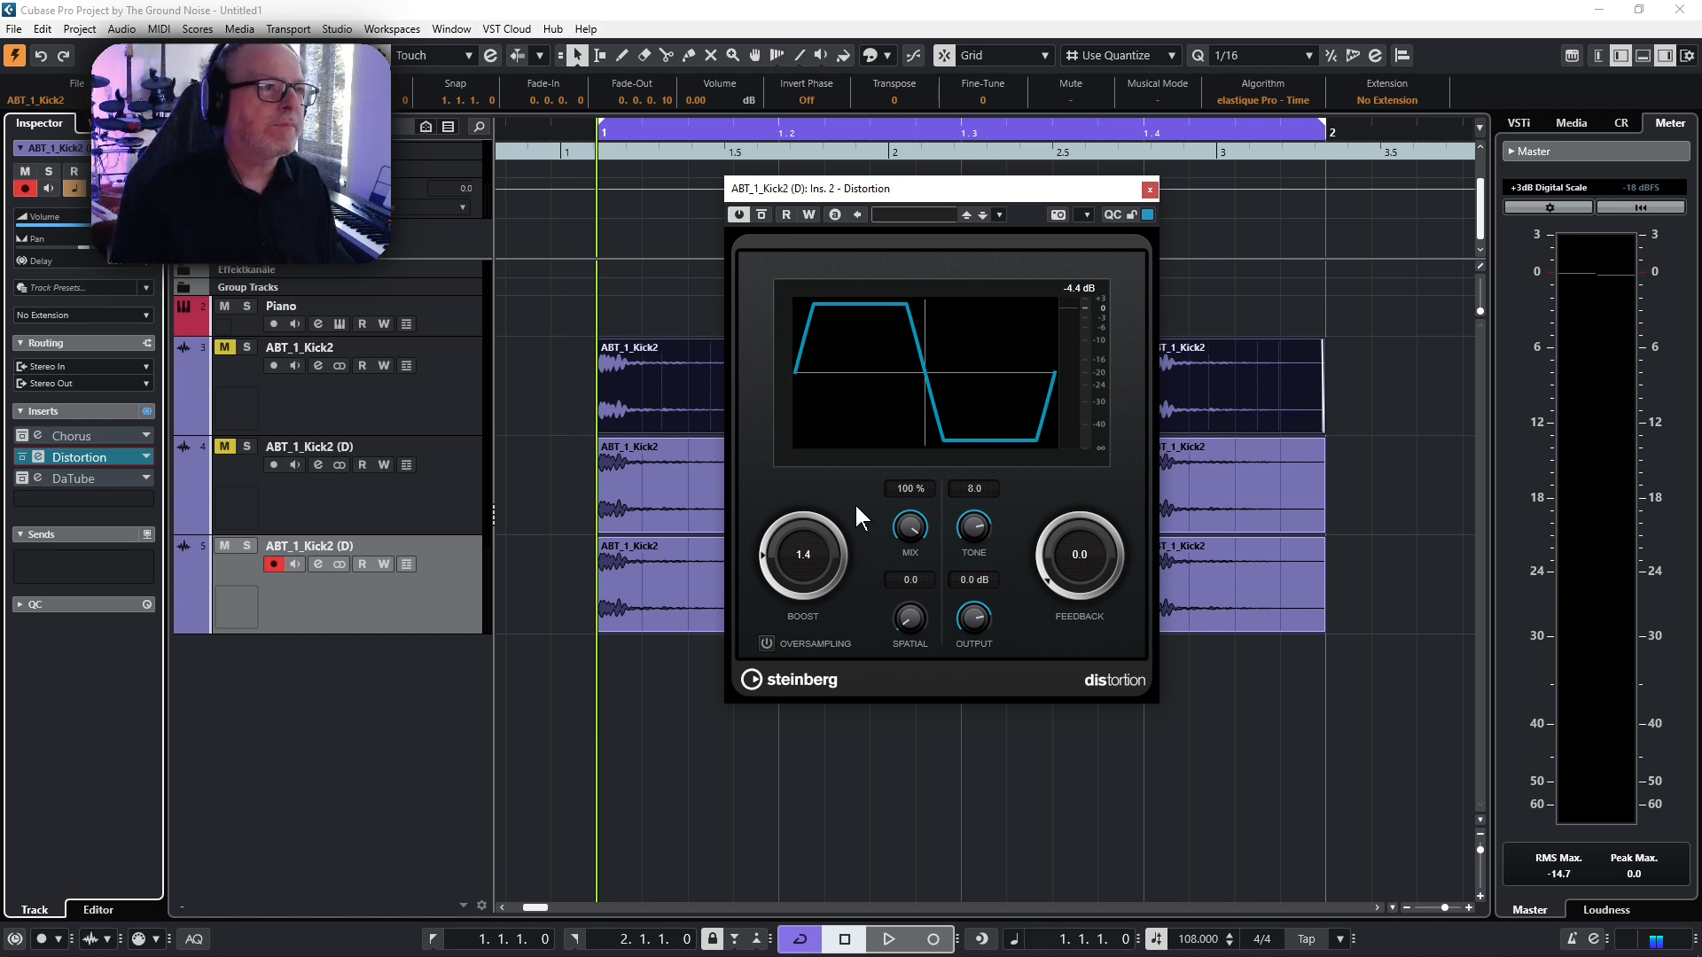
pyautogui.click(1150, 188)
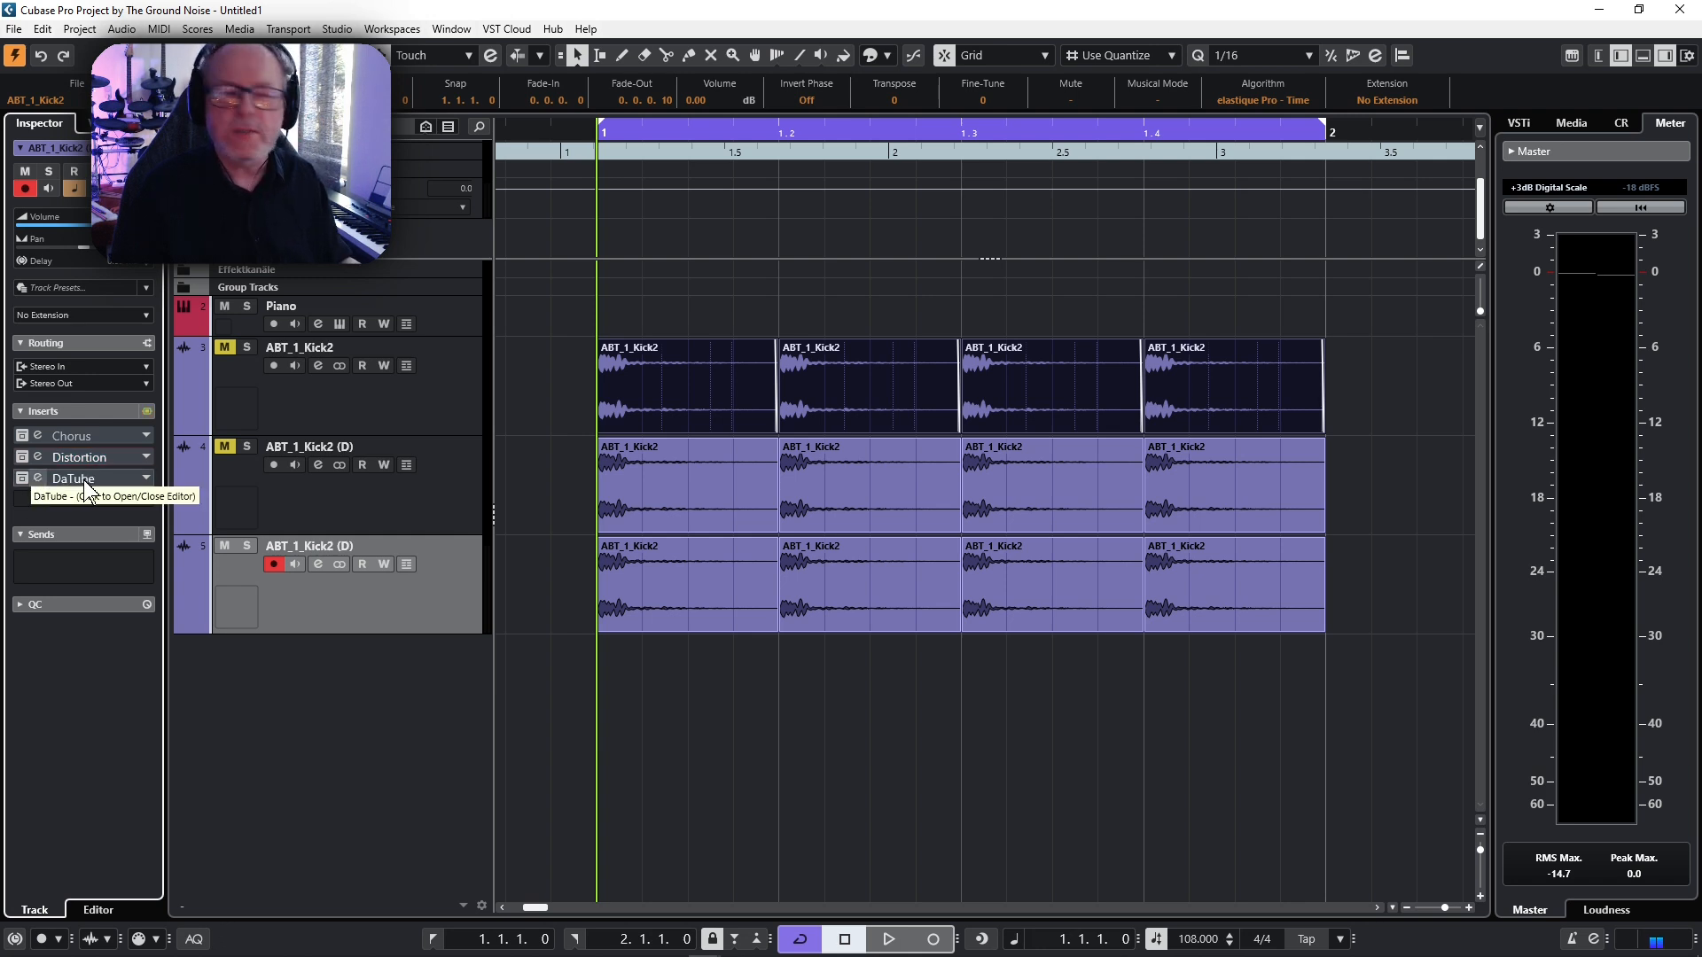
# - Open the DaTube insert's editor on the new duplicate track and take the effect out of bypass
pyautogui.click(37, 478)
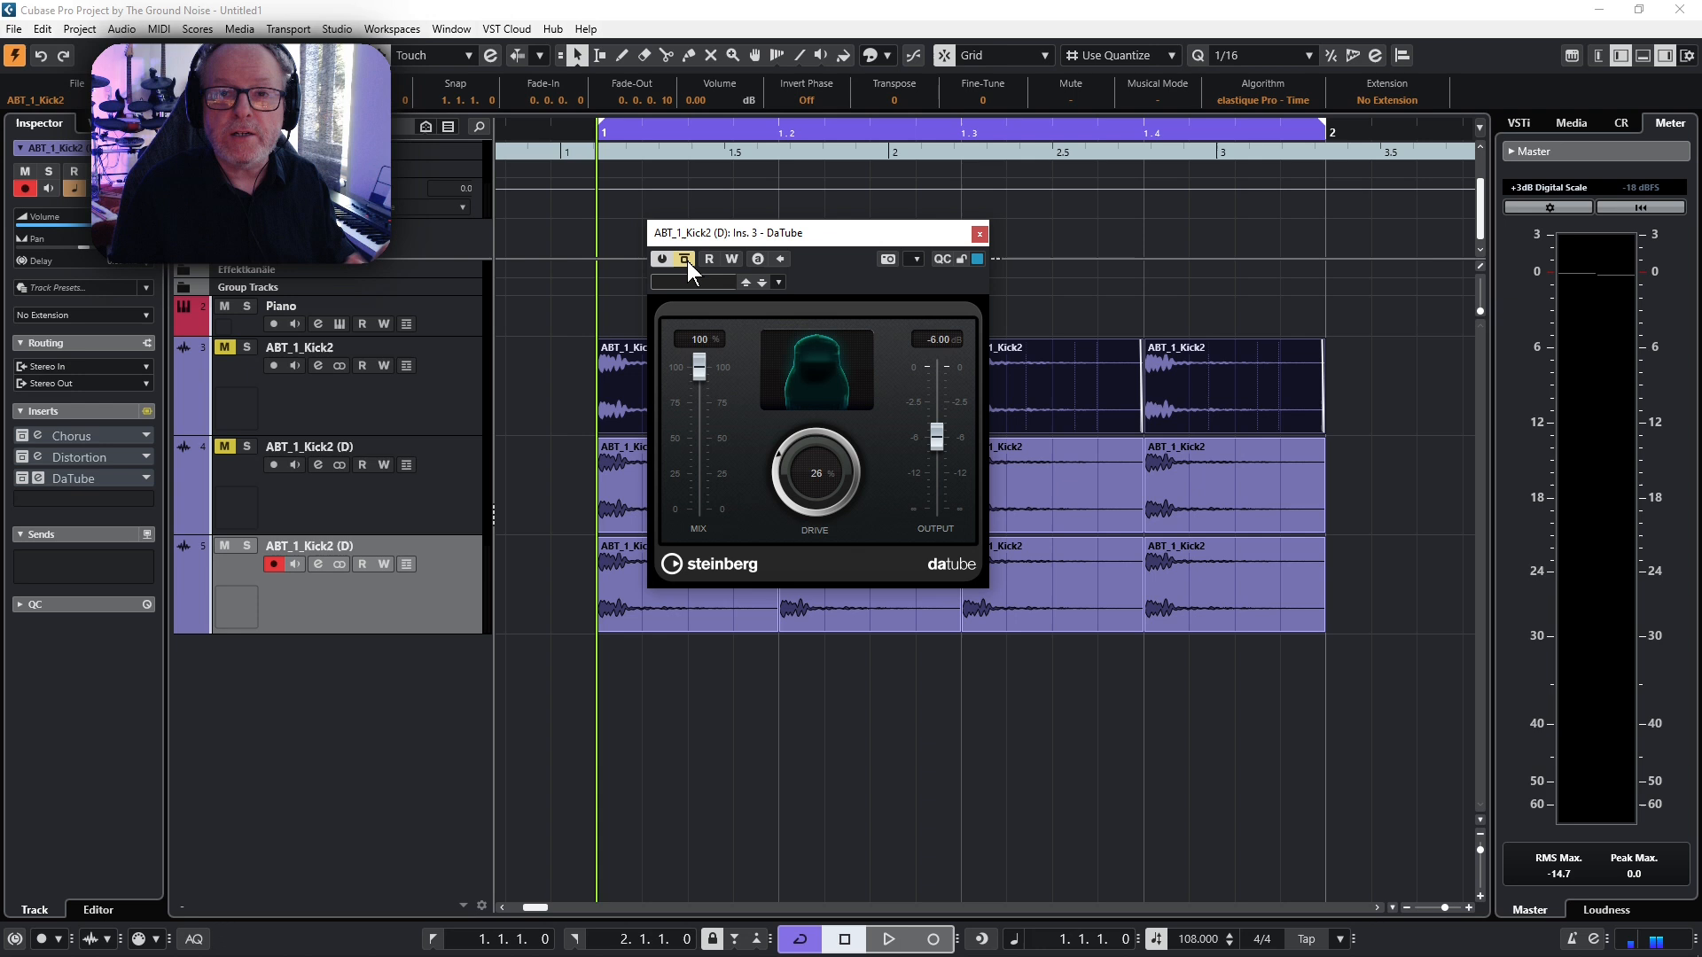
pyautogui.click(688, 260)
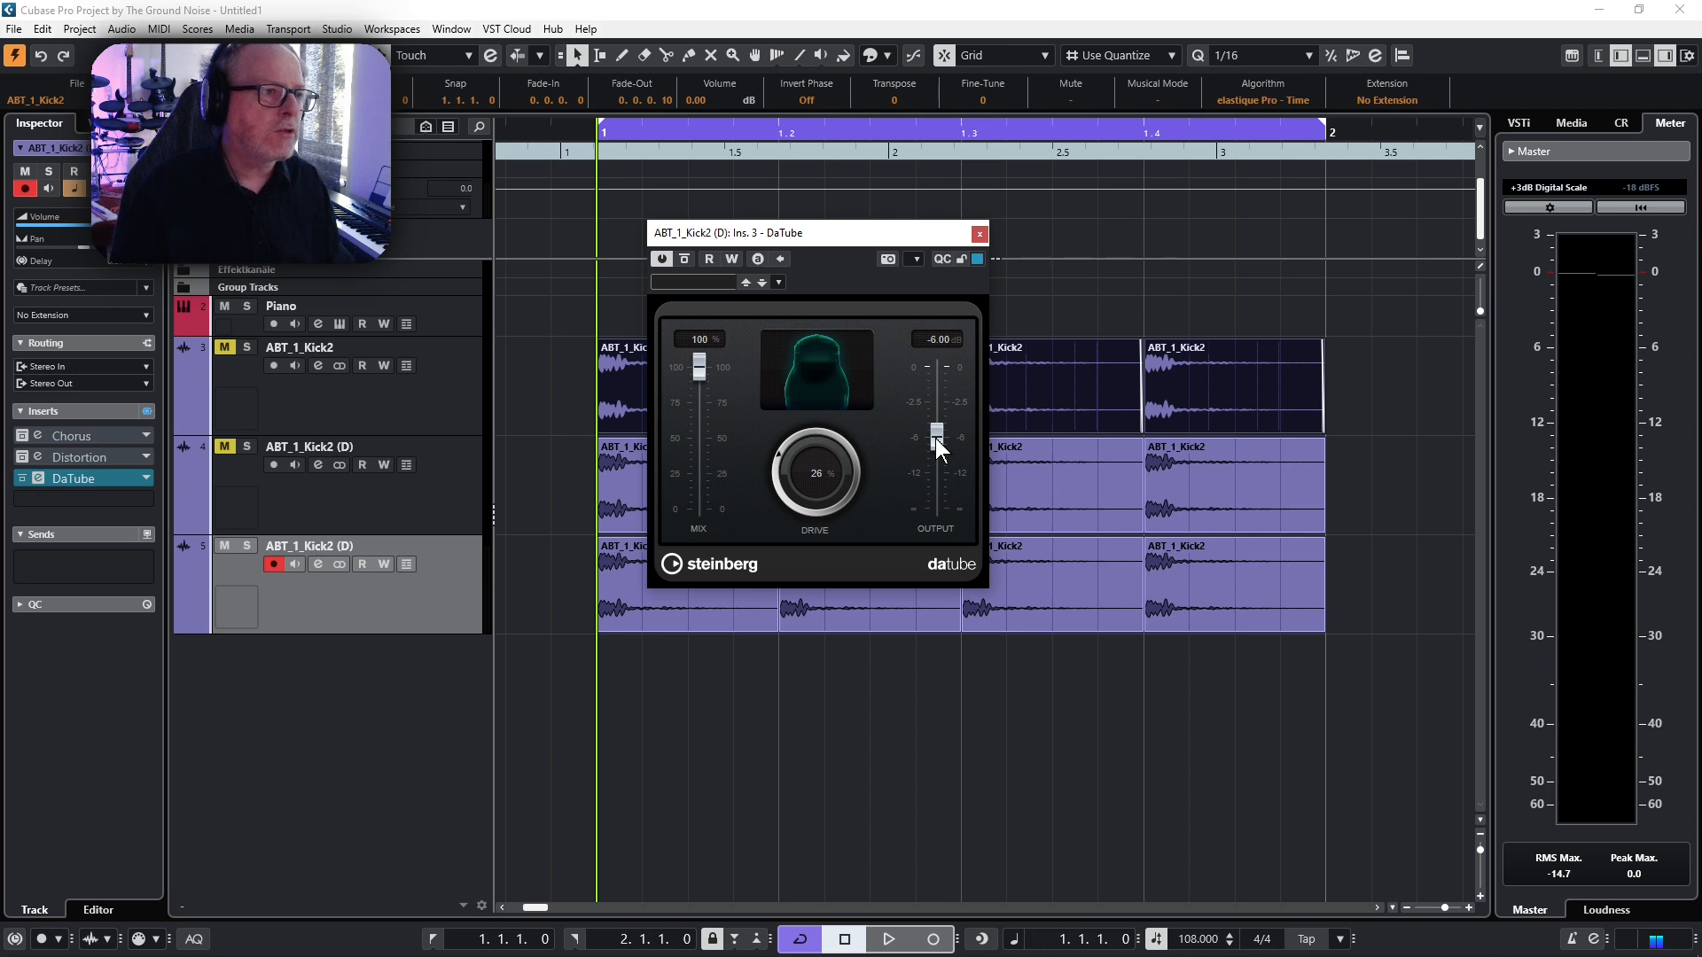
# - Set DaTube's drive to 45% and its output to -3.29 dB while the kick loop plays
pyautogui.press('space')
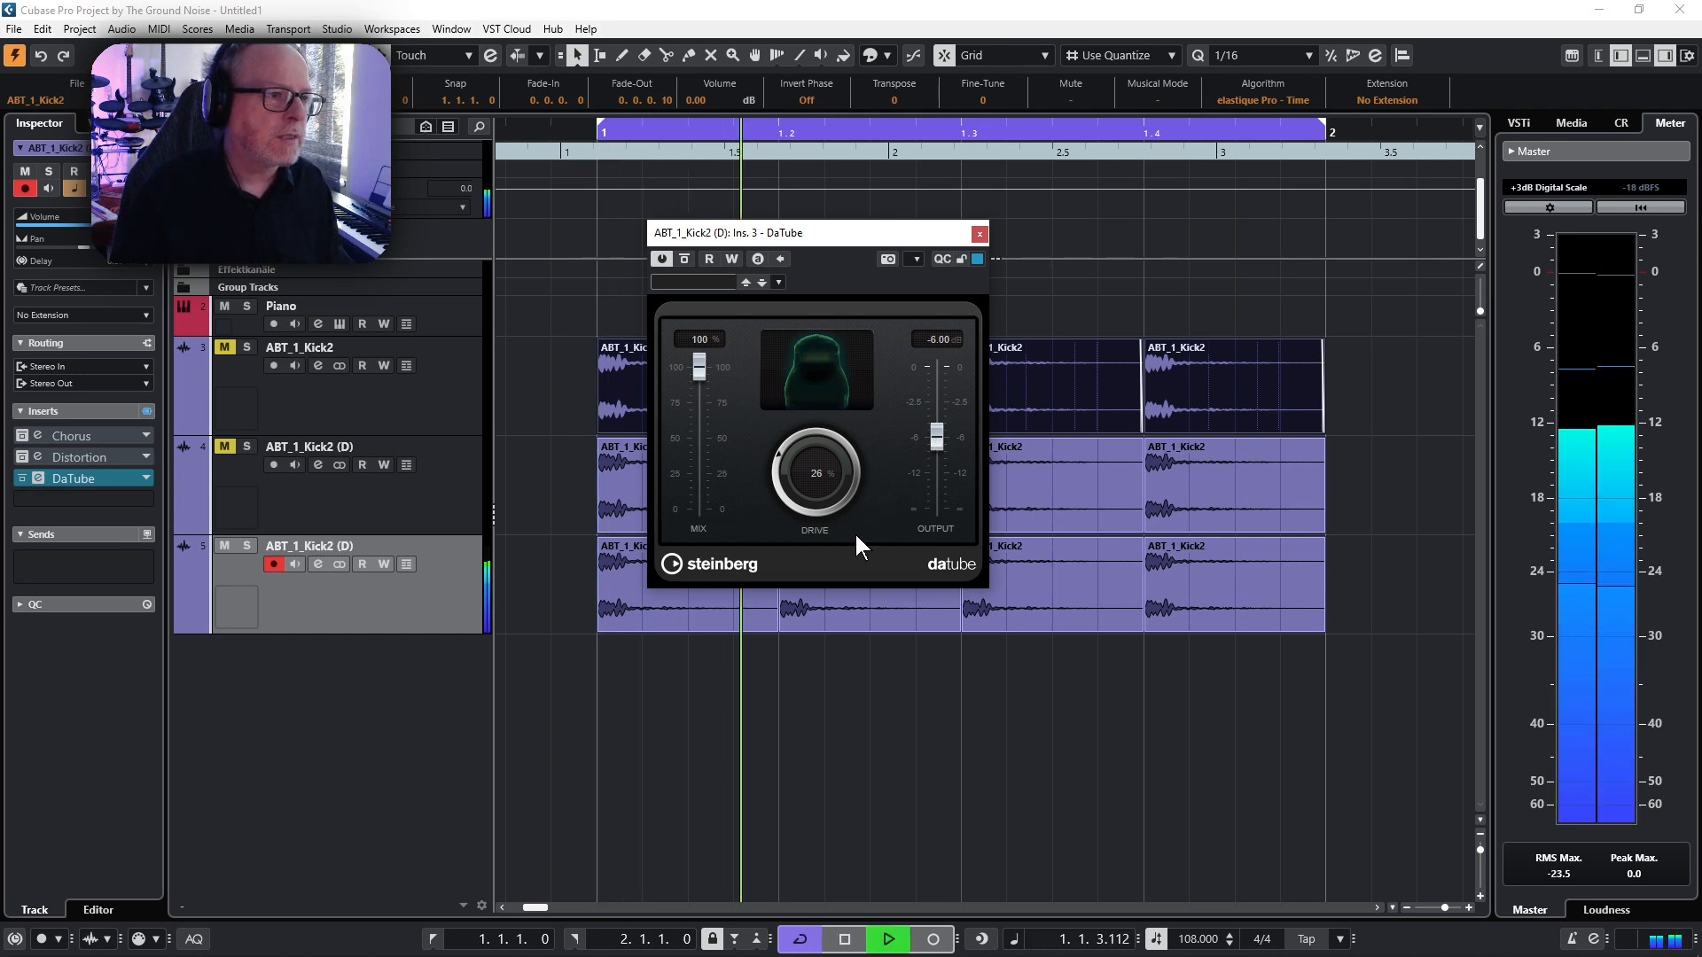
pyautogui.moveTo(773, 470); pyautogui.dragTo(785, 440)
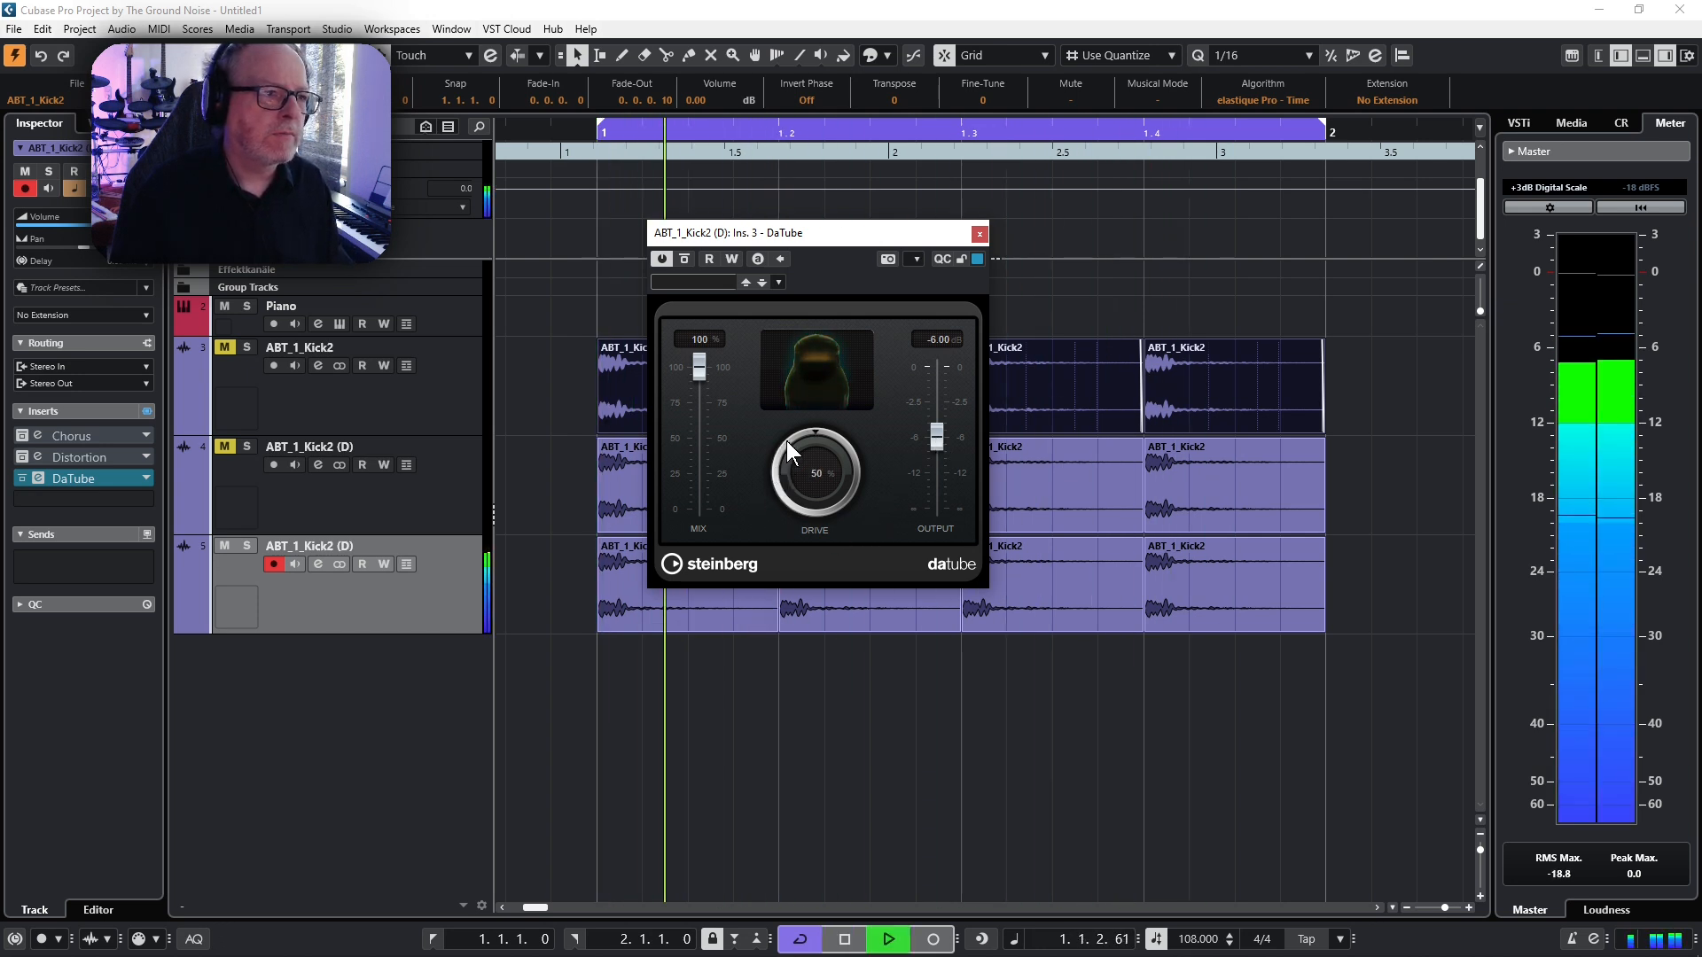
pyautogui.moveTo(937, 439); pyautogui.dragTo(940, 413)
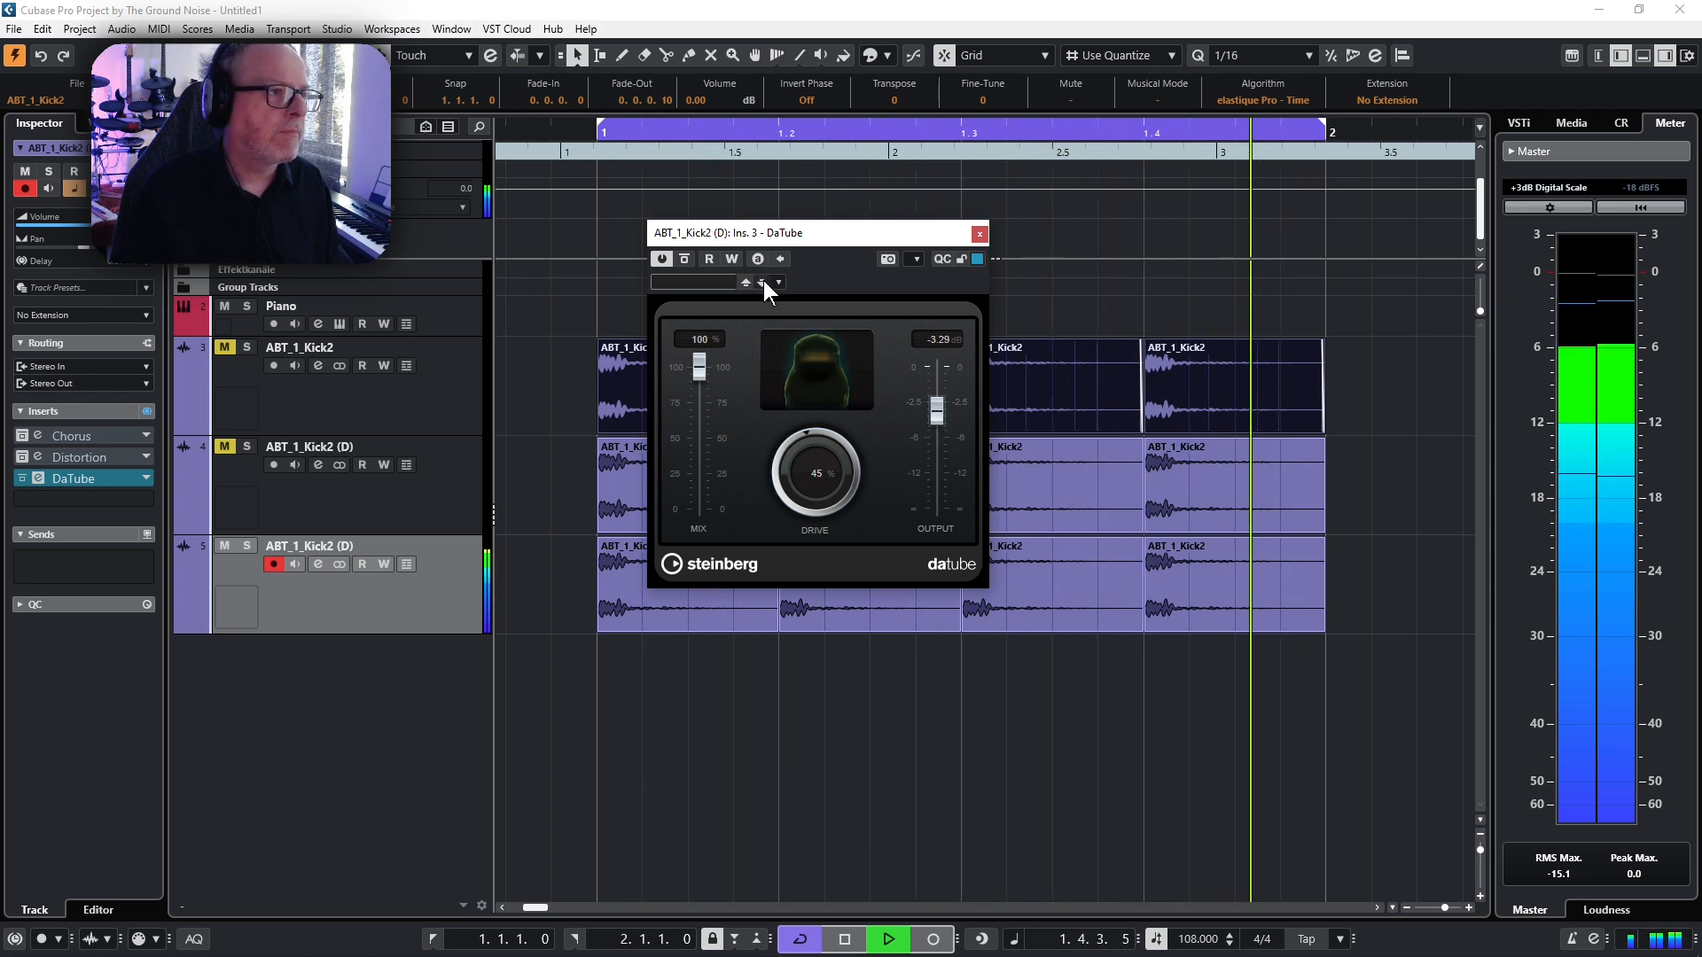
# - Compare the looped kick with DaTube bypassed and active, leaving it bypassed, and stop playback
pyautogui.click(684, 260)
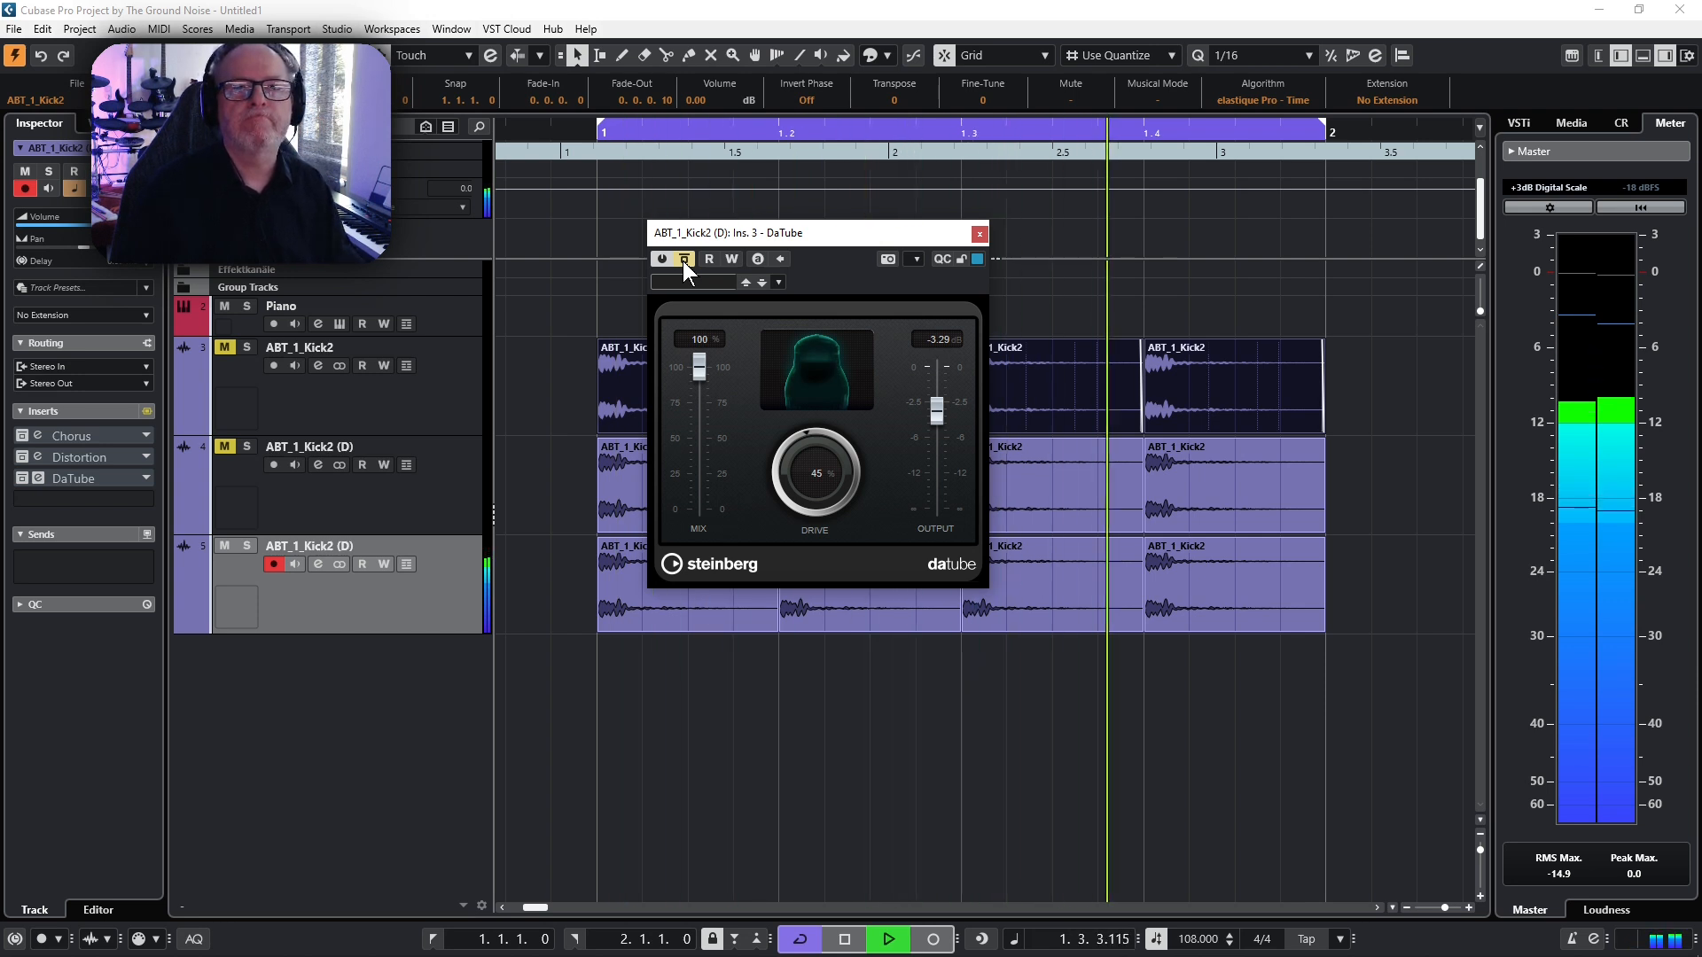
pyautogui.click(684, 260)
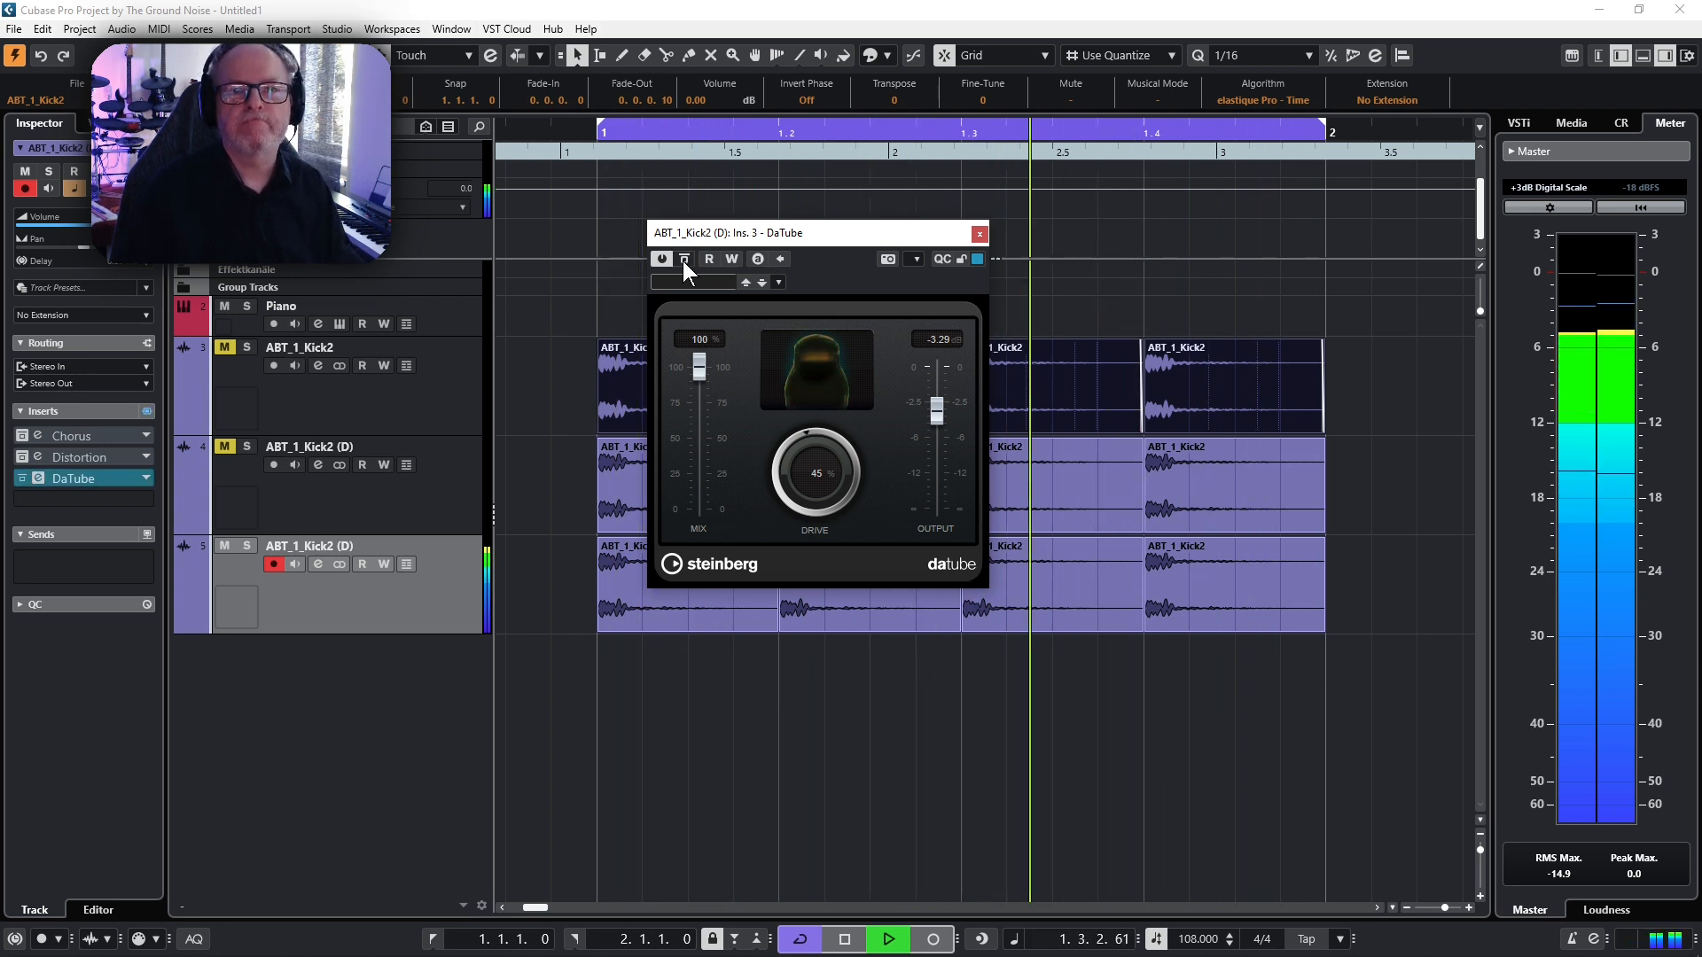
pyautogui.click(684, 260)
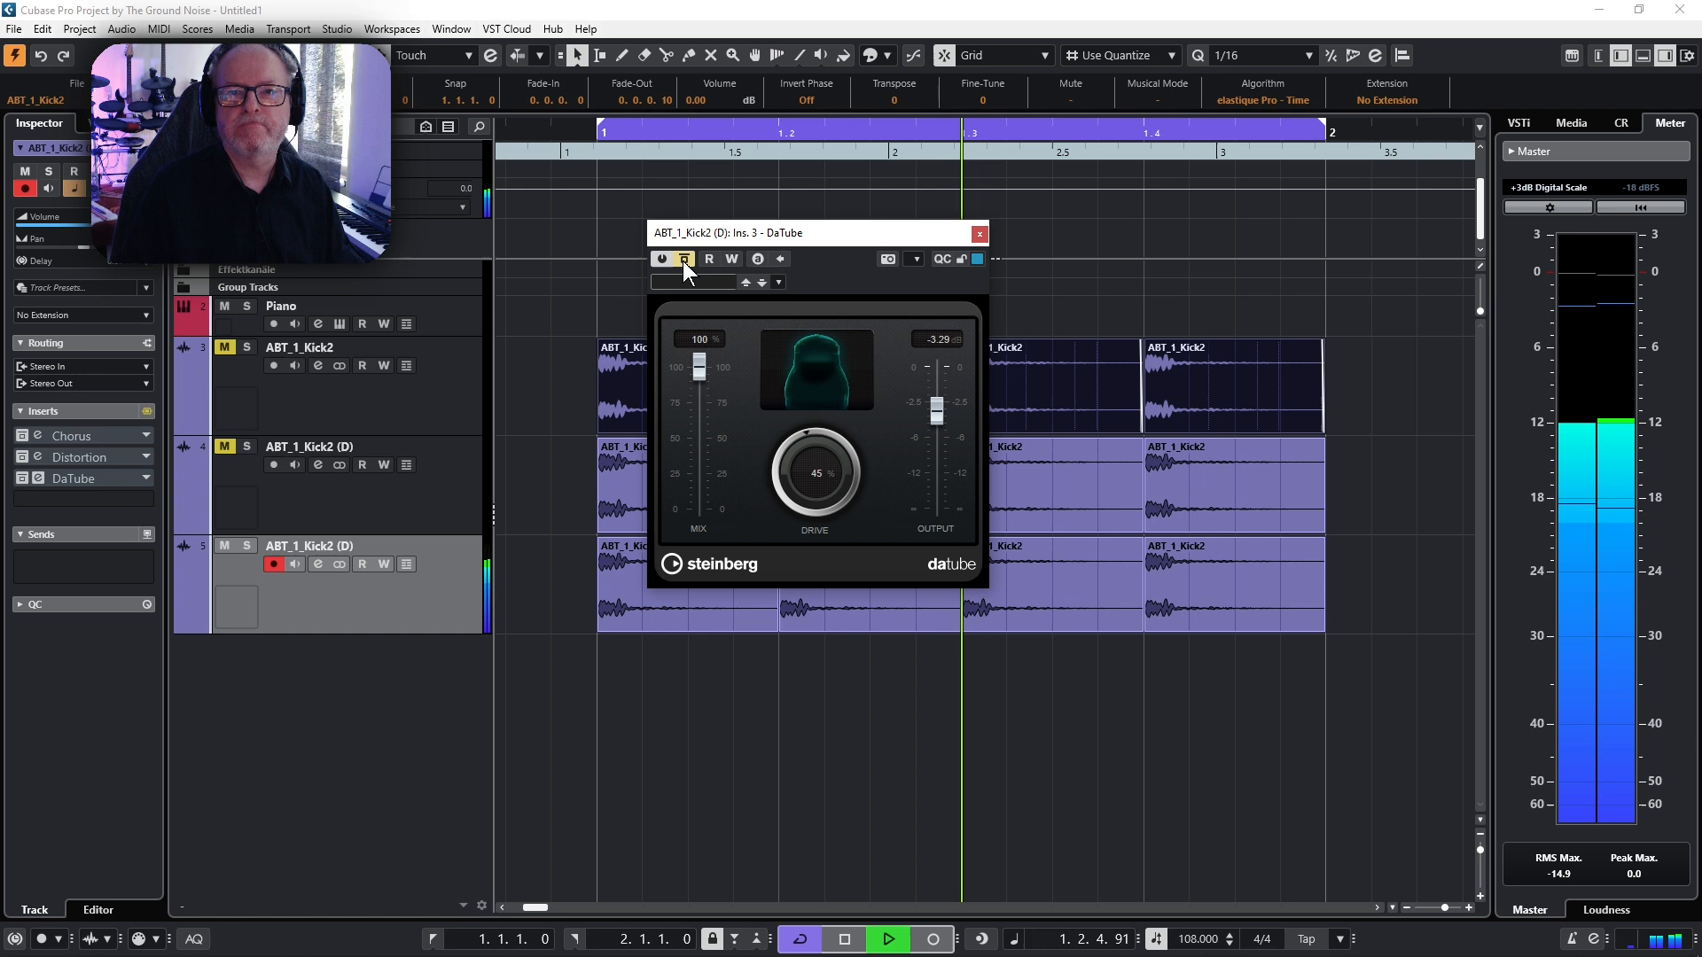
pyautogui.click(683, 259)
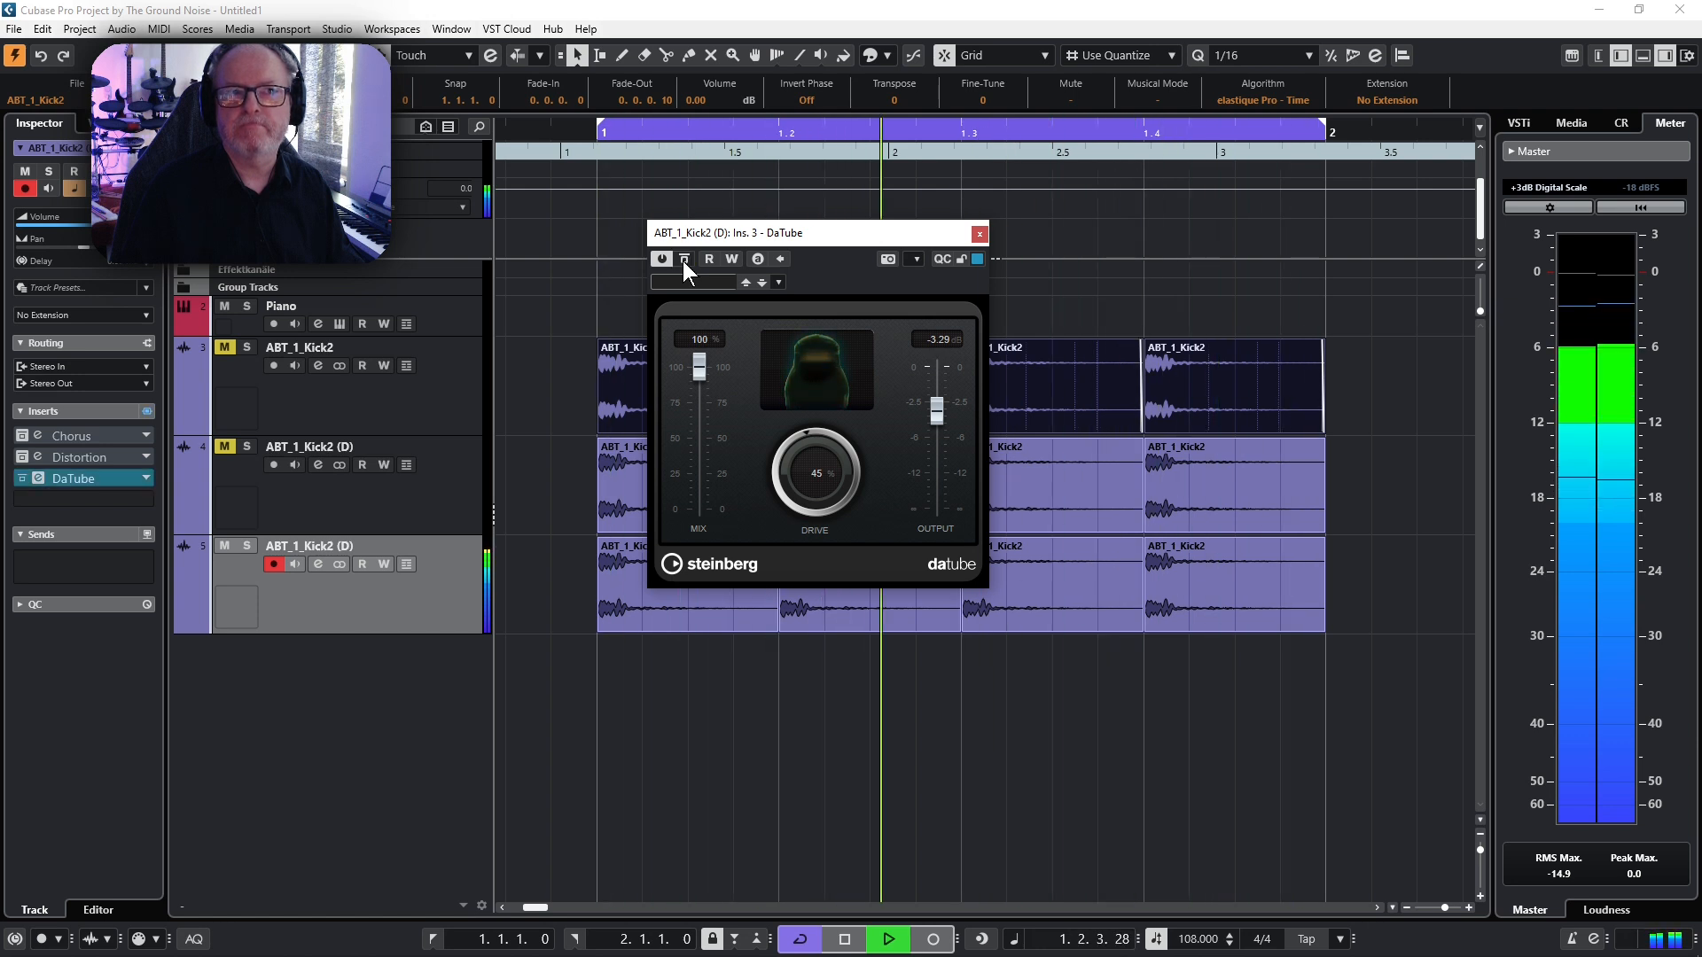
pyautogui.click(684, 260)
pyautogui.press('space')
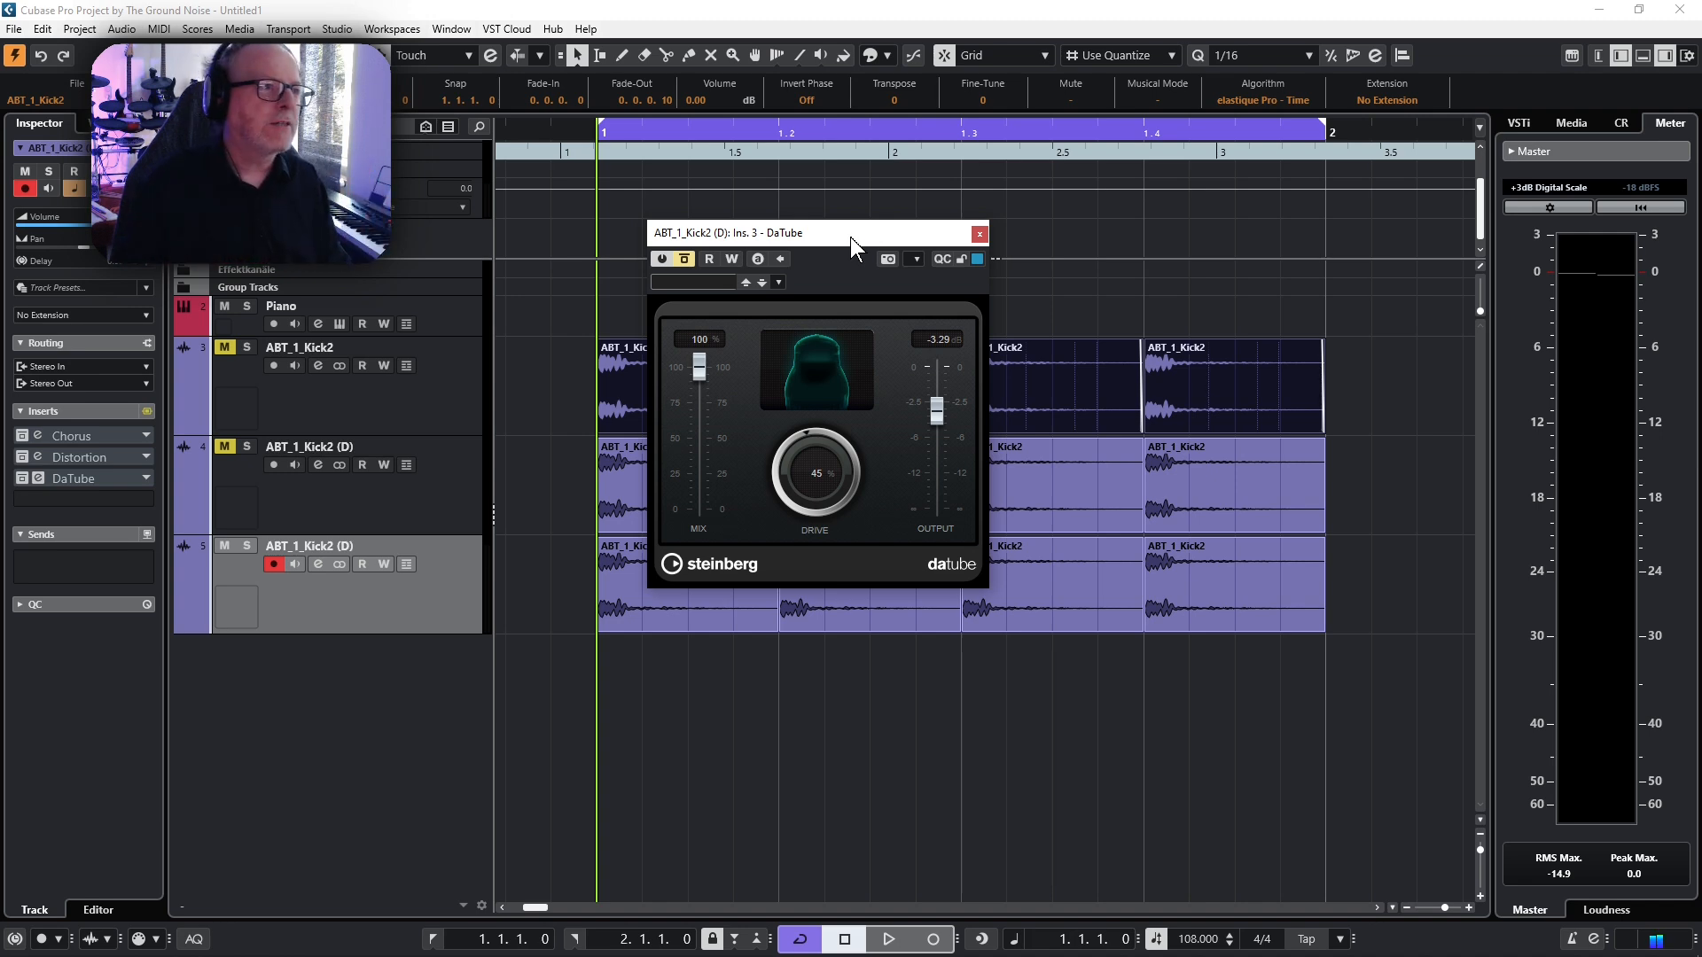
# - Duplicate the kick track, reduce the height of the three muted kick tracks above it, and select the new duplicate
pyautogui.hotkey('ctrl', 'shift', 'd')
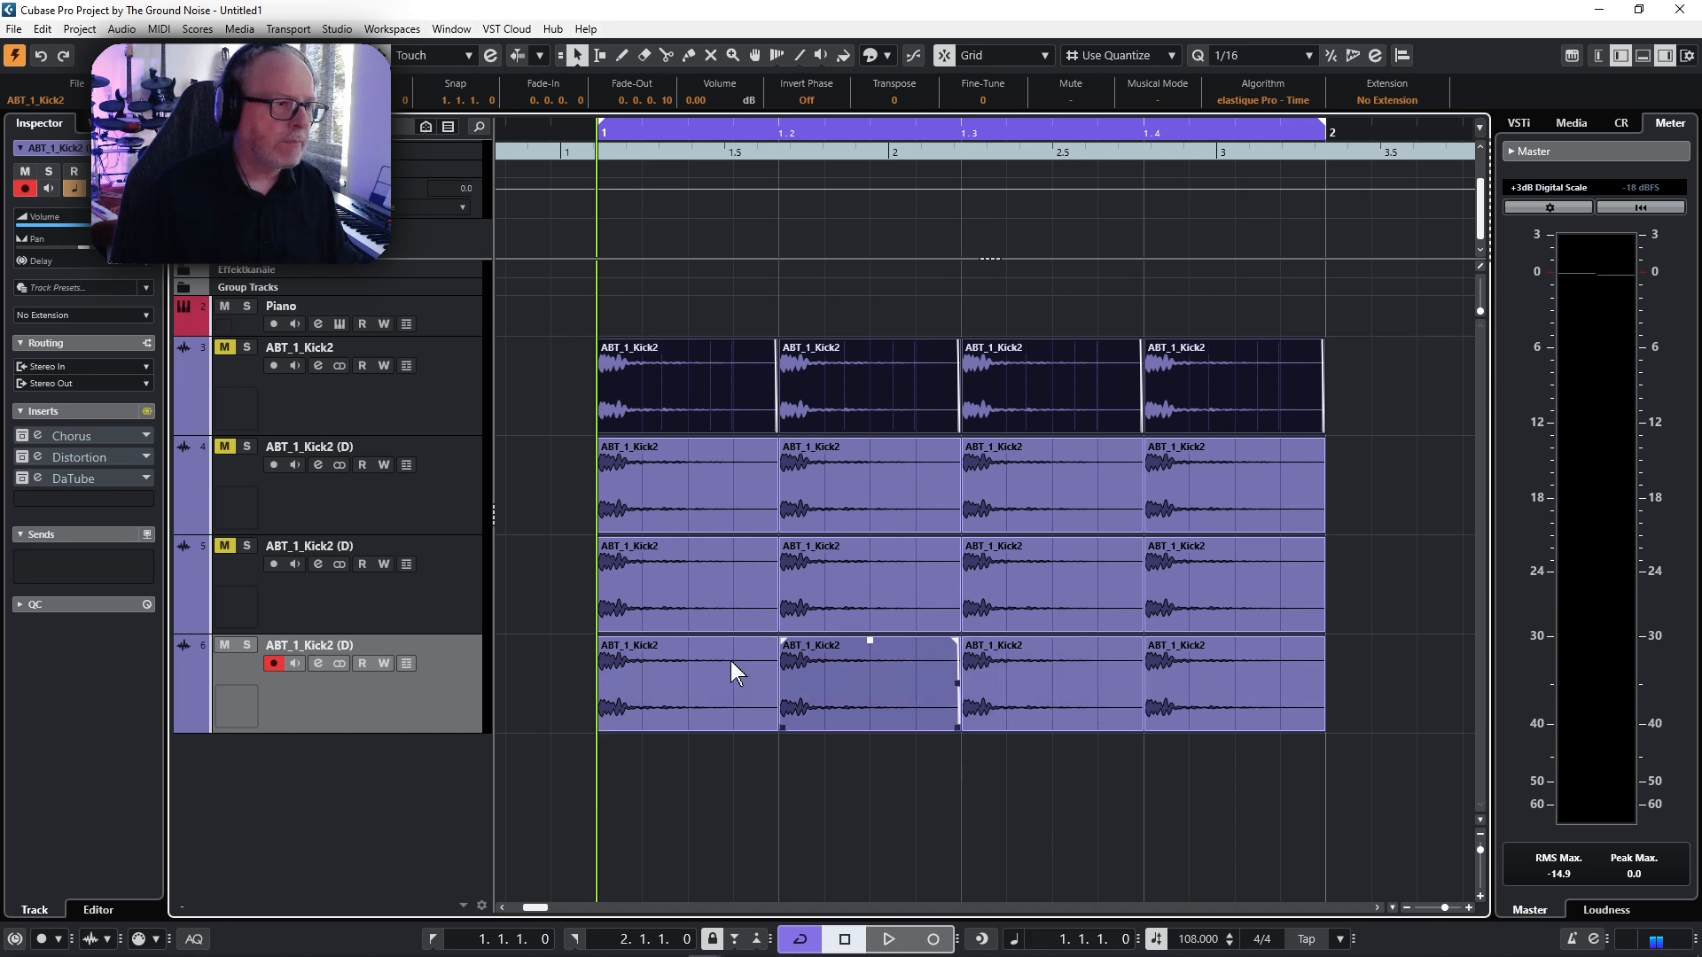
pyautogui.click(439, 629)
pyautogui.moveTo(441, 633); pyautogui.dragTo(464, 373)
pyautogui.click(452, 518)
pyautogui.click(455, 417)
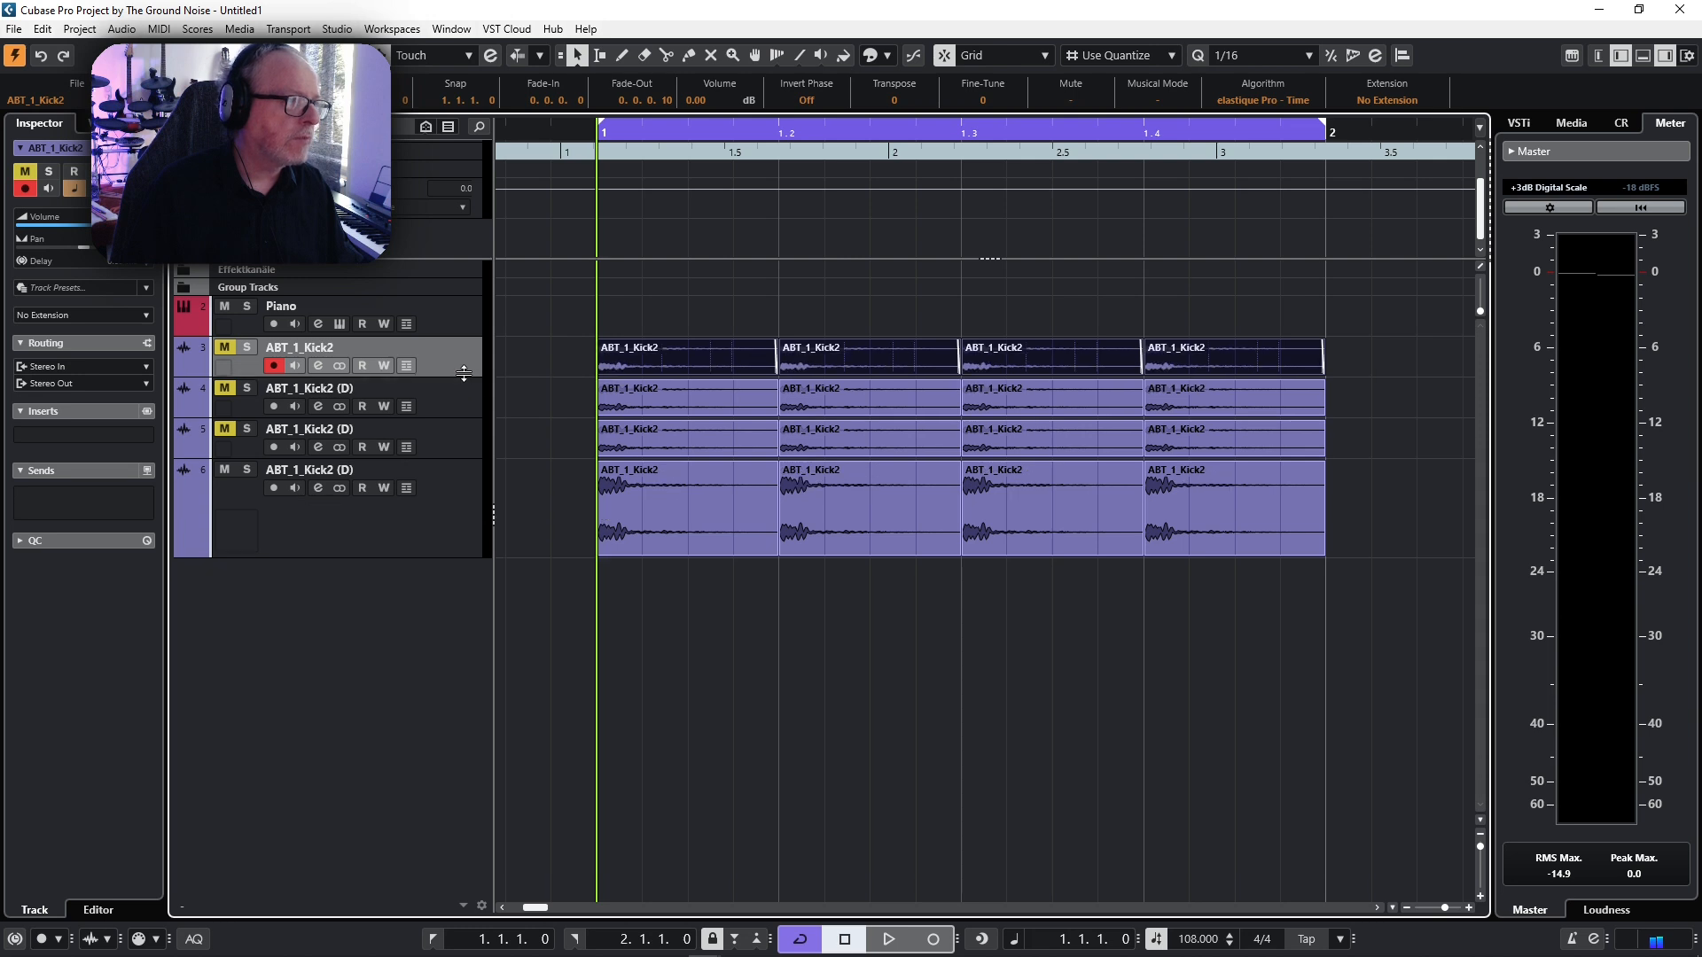
pyautogui.click(429, 532)
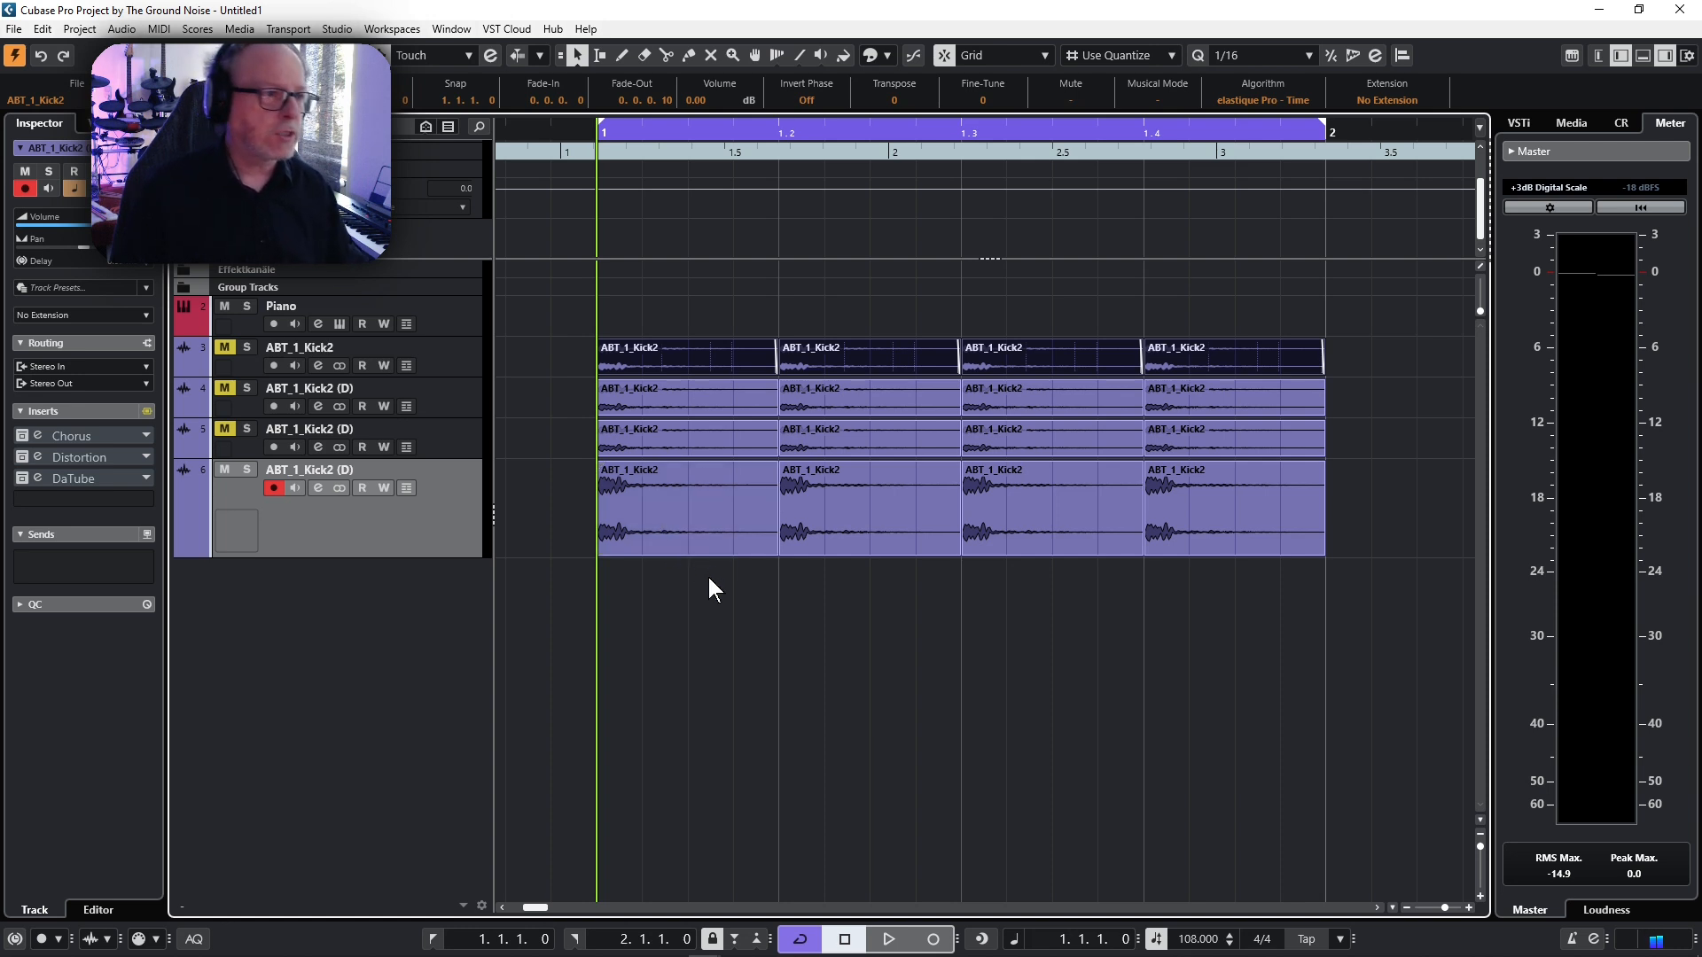
# - Shorten the new duplicate's first kick event to a sixteenth note and delete its other three events
pyautogui.moveTo(777, 558); pyautogui.dragTo(640, 561)
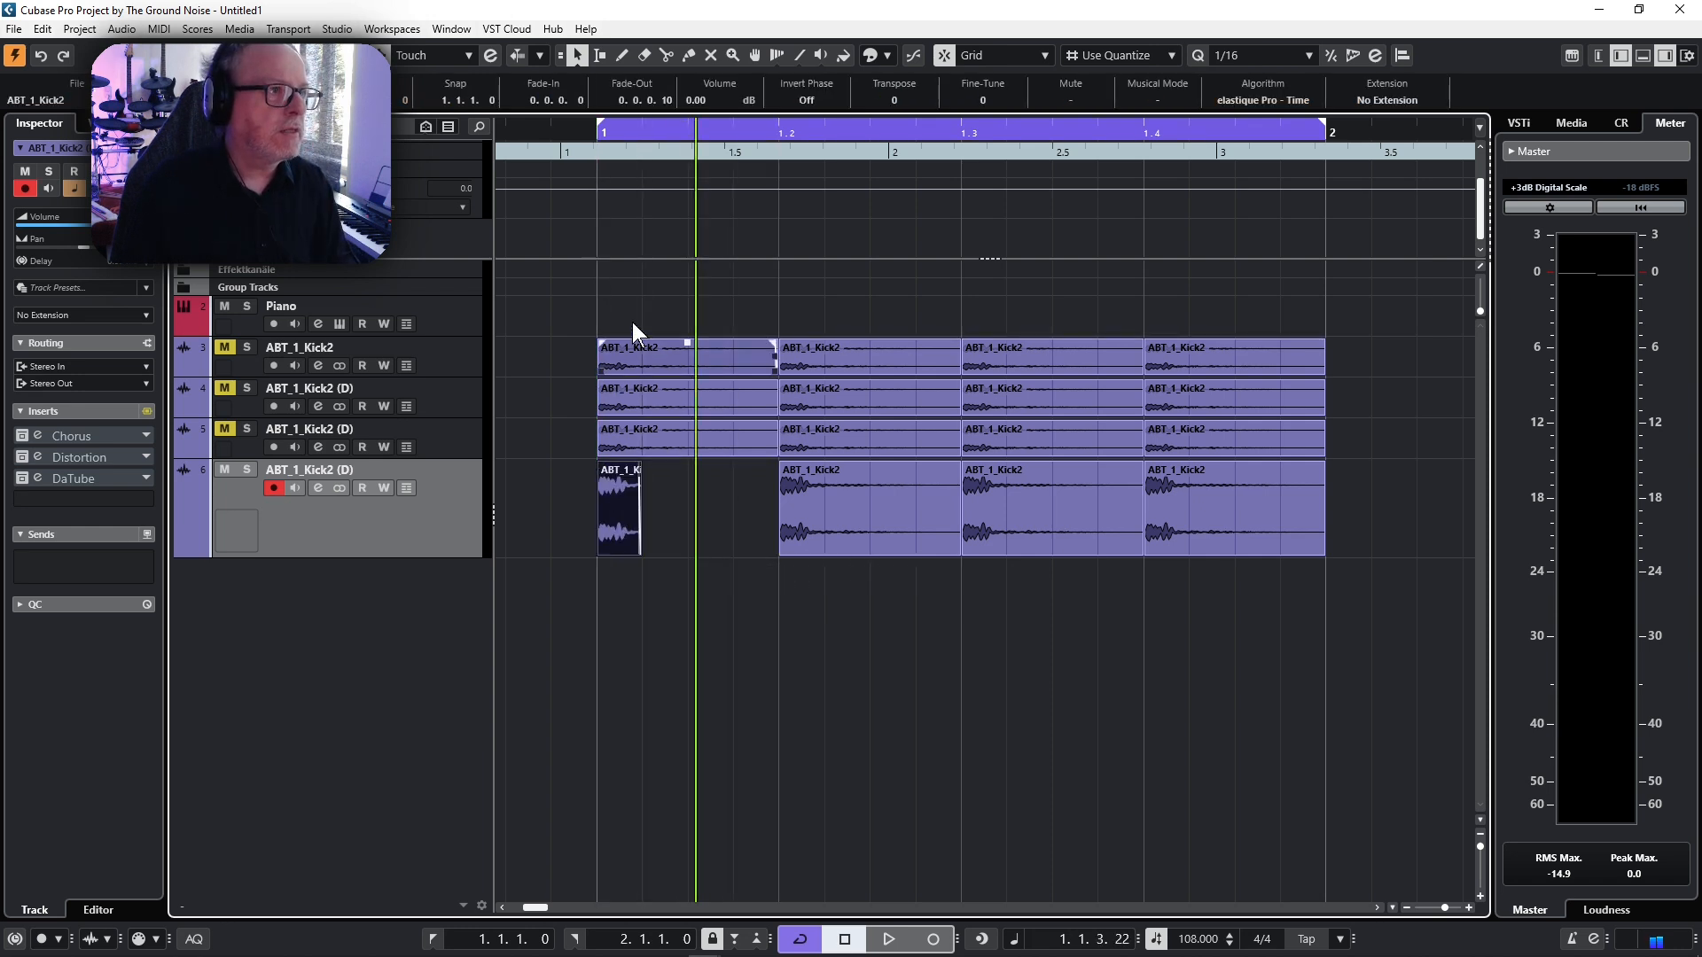
pyautogui.moveTo(724, 500); pyautogui.dragTo(1163, 549)
pyautogui.press('Delete')
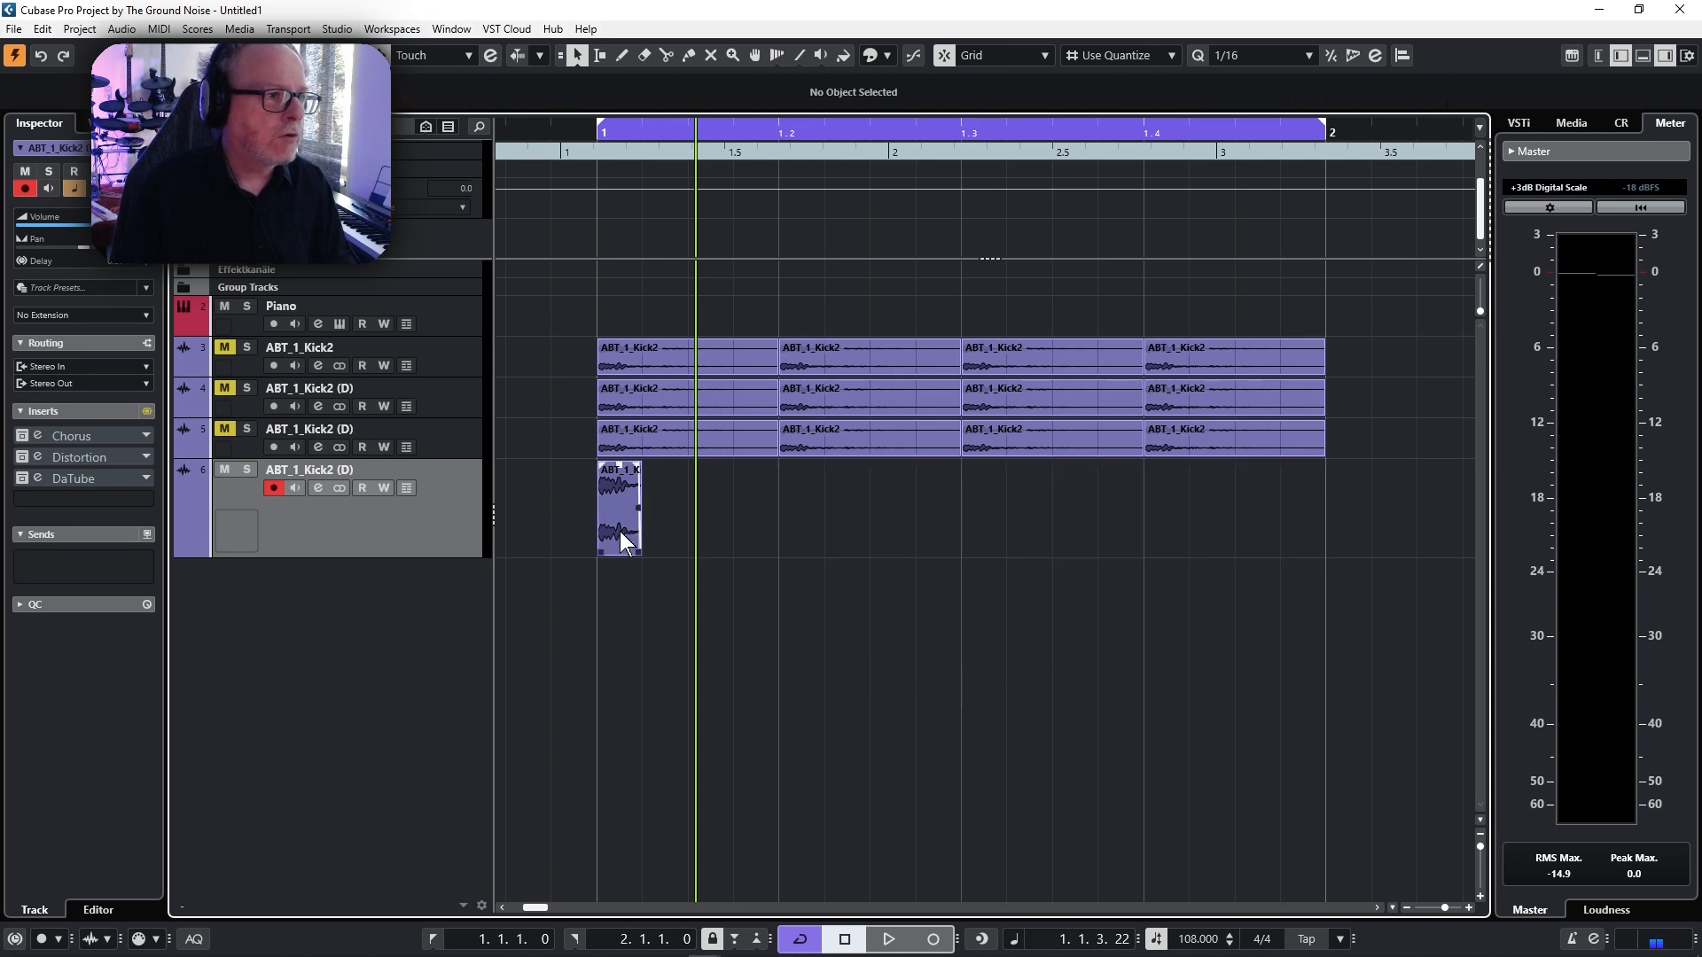
# - Copy the short kick to 1.1.4, 1.2, 1.3, 1.3.4, 1.4 and 1.4.3, and audition the pattern
pyautogui.click(619, 528)
pyautogui.moveTo(618, 528); pyautogui.dragTo(801, 532)
pyautogui.moveTo(802, 532); pyautogui.dragTo(752, 518)
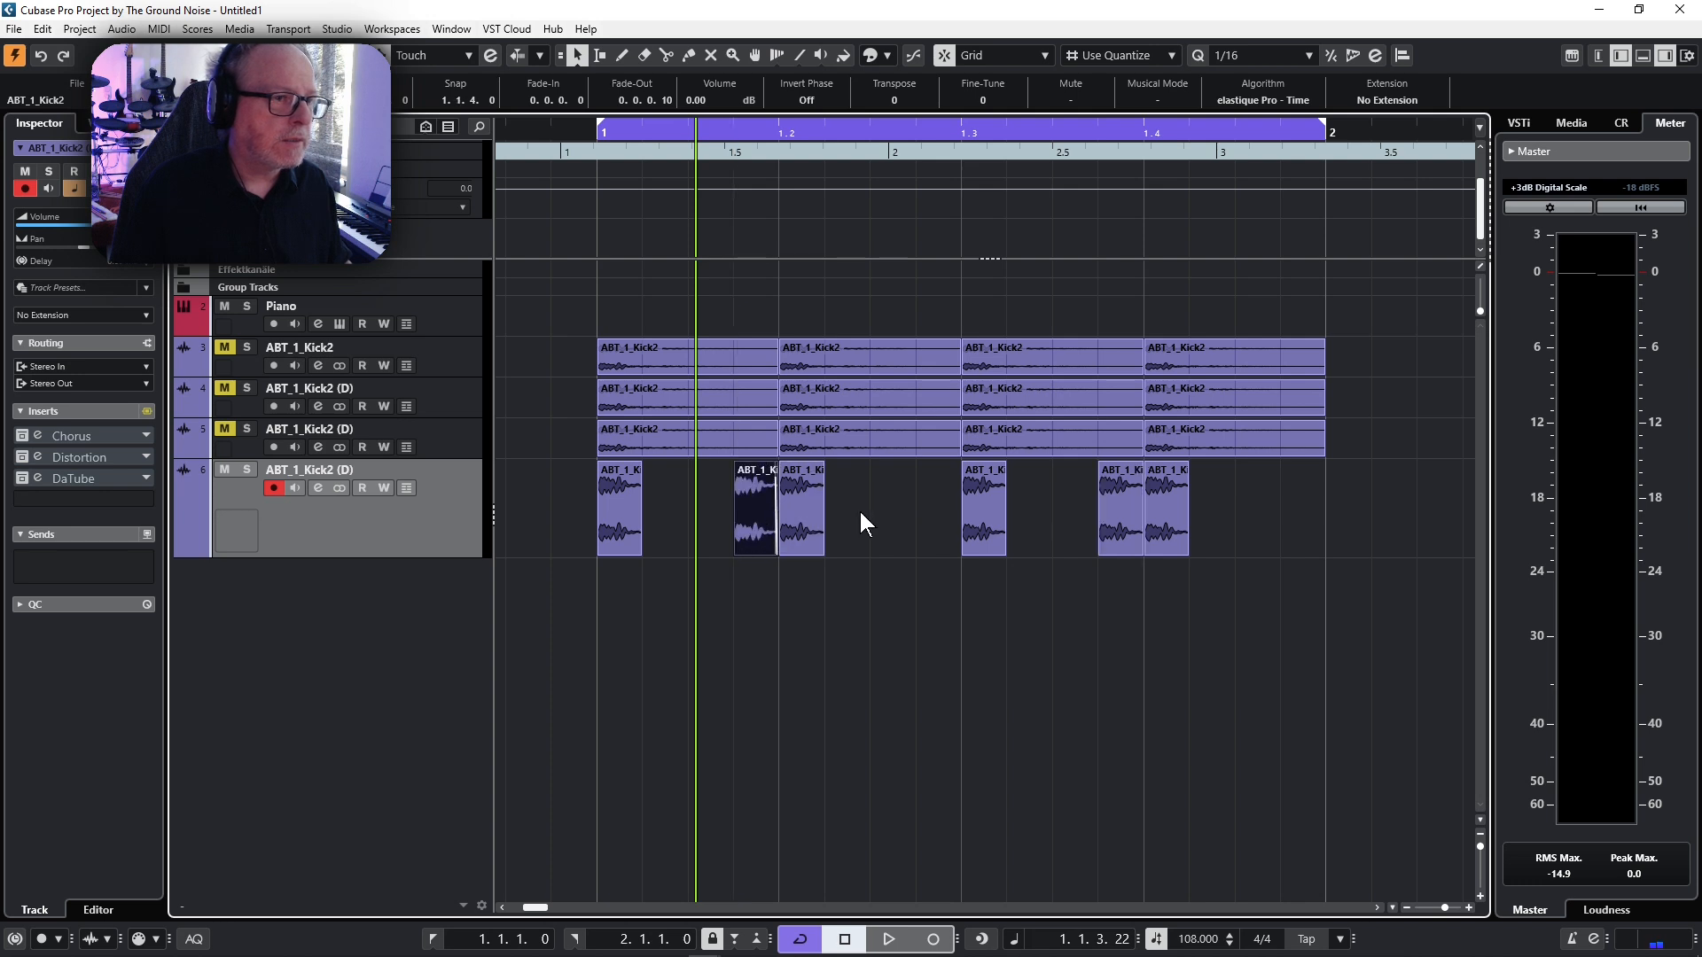
pyautogui.moveTo(1173, 519); pyautogui.dragTo(1259, 523)
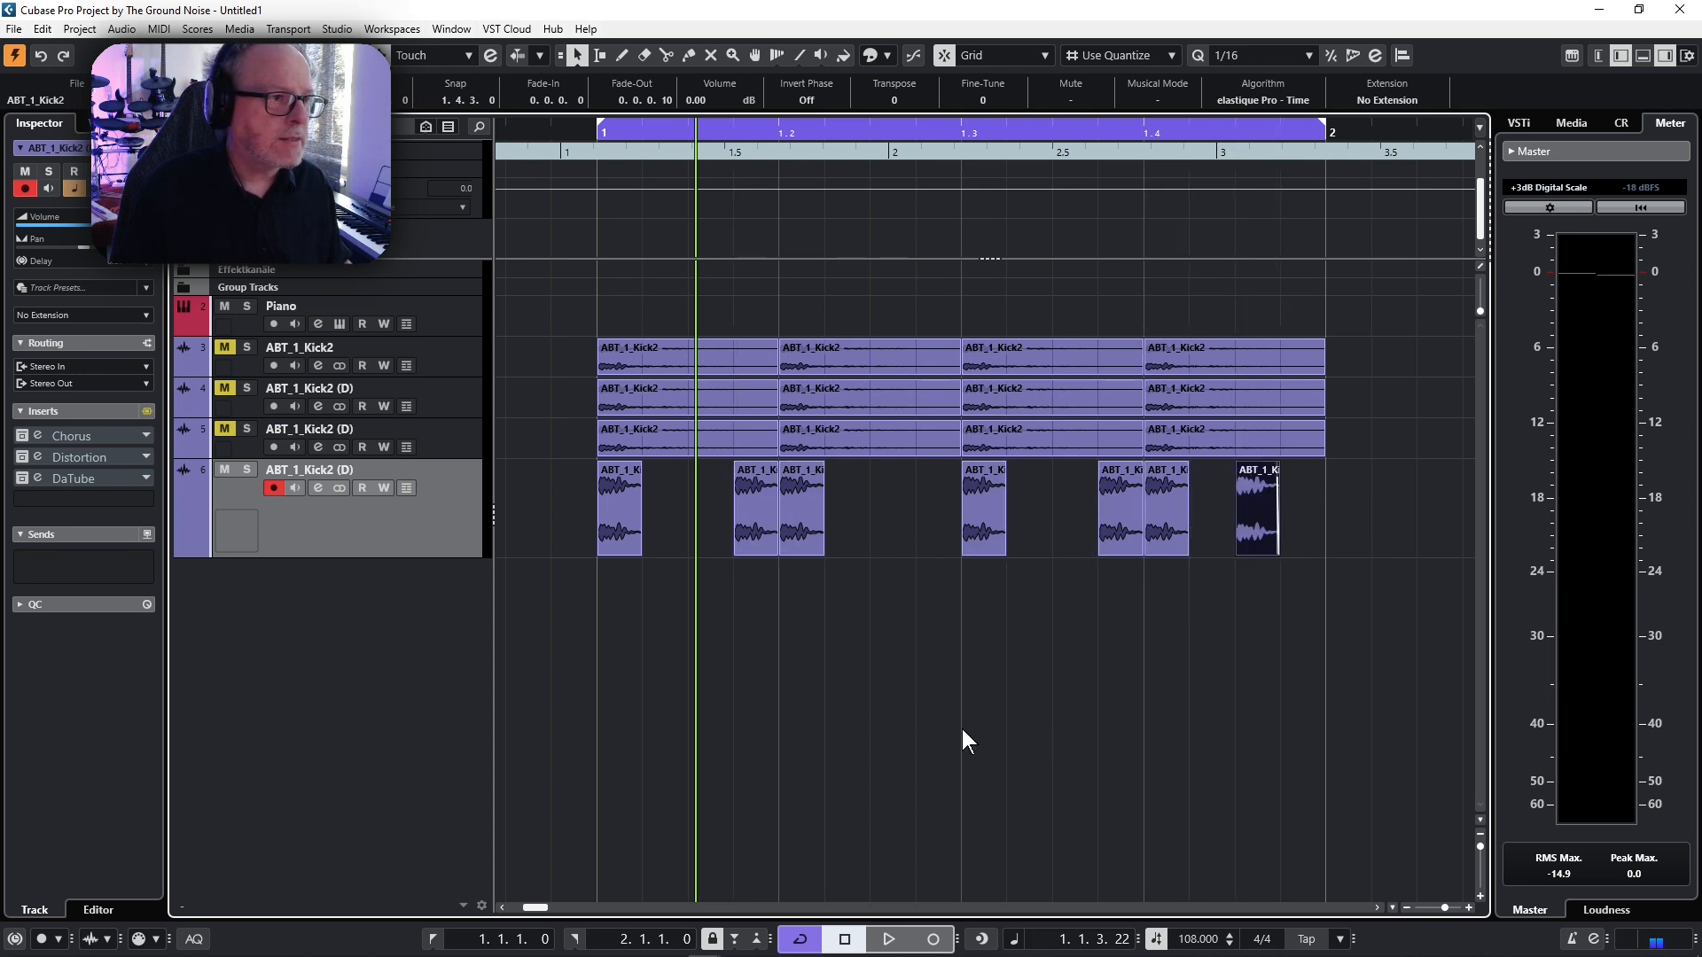
pyautogui.press('space')
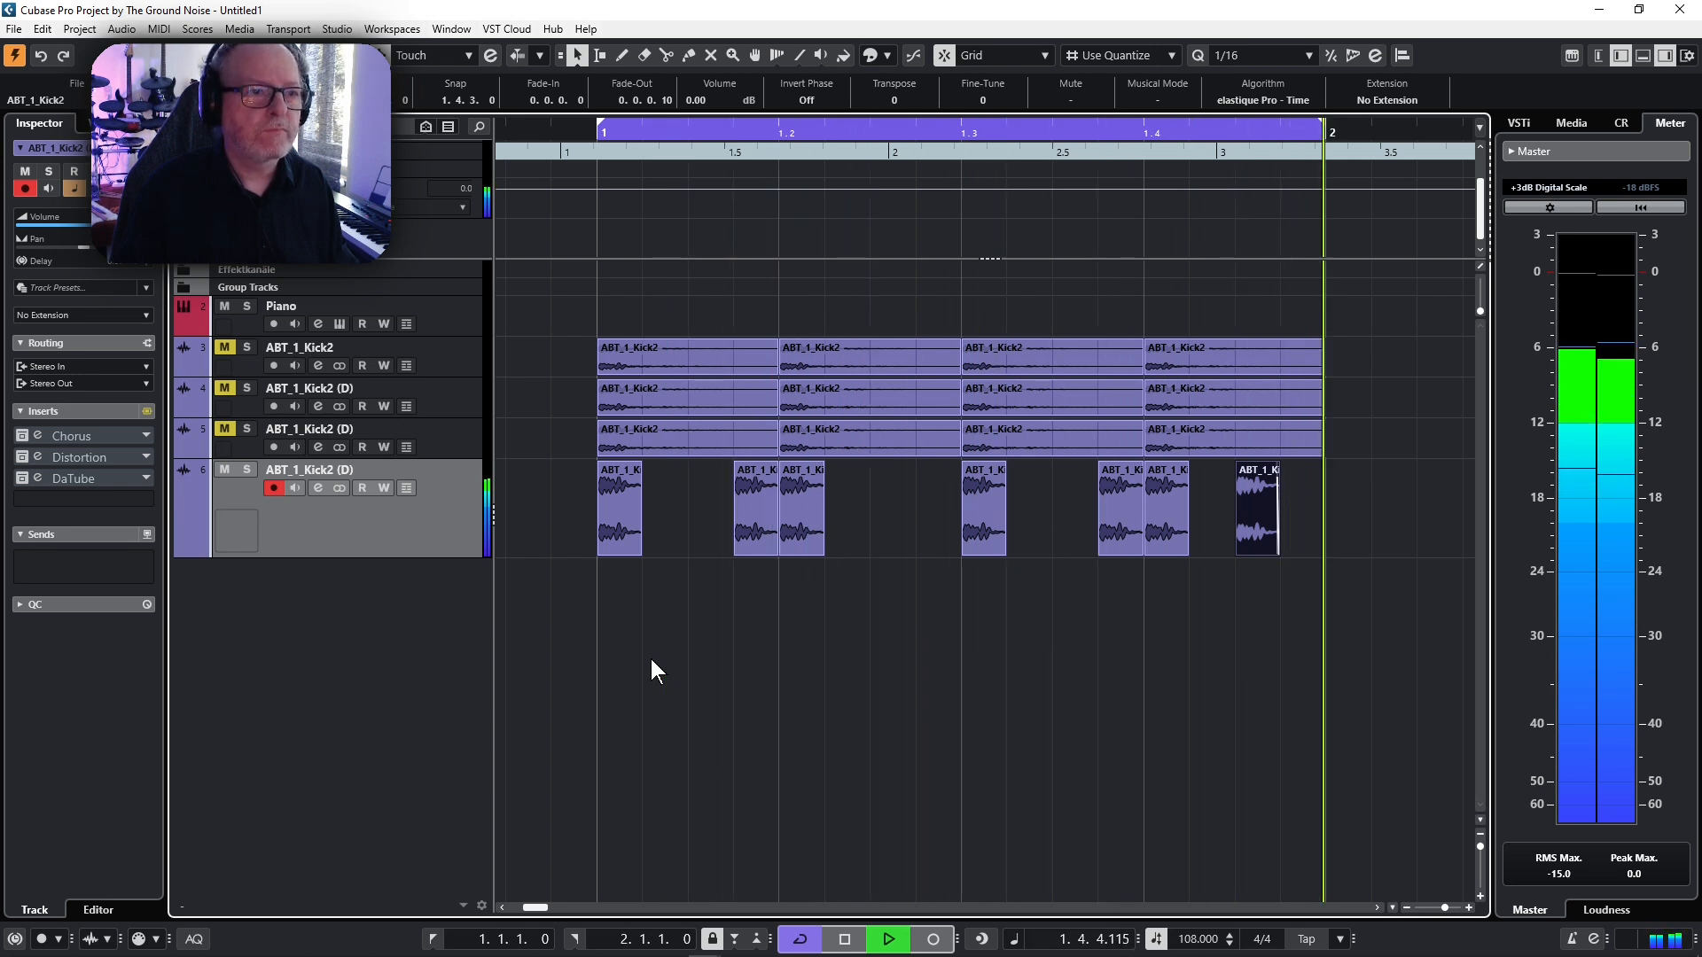
pyautogui.press('space')
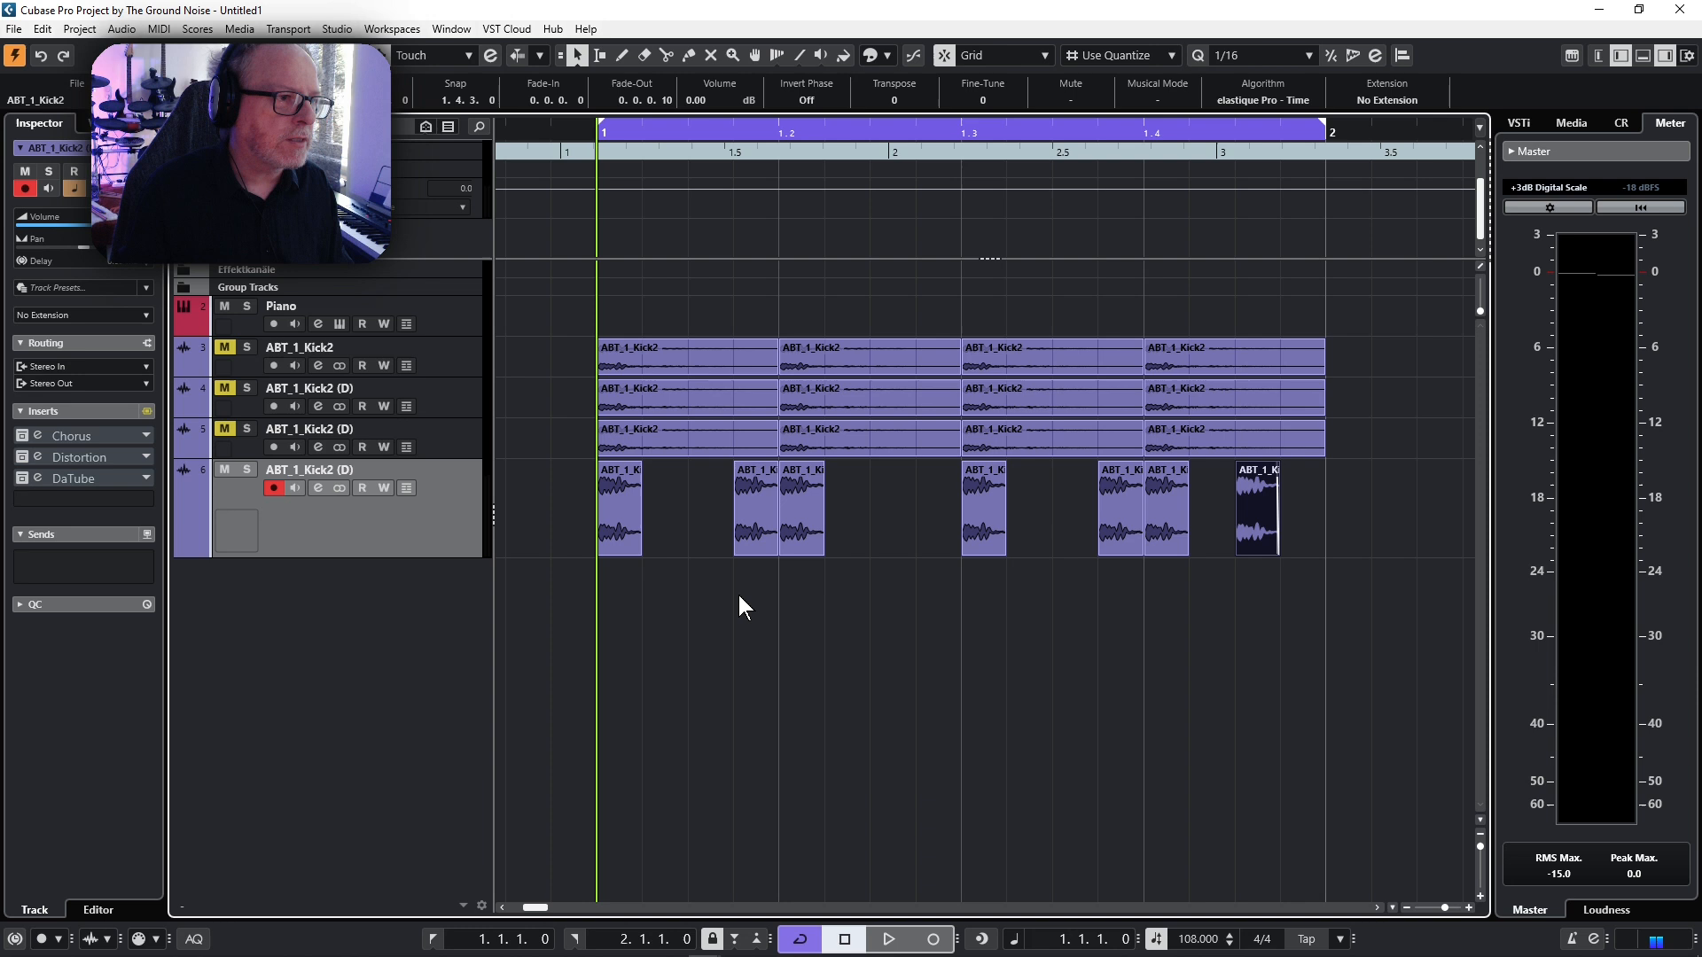
# - Lower the kicks at 1.1.4 and 1.3.4 to -12.29 dB and reduce the last kick's volume while auditioning the loop
pyautogui.click(756, 515)
pyautogui.keyDown('shift'); pyautogui.click(1113, 517); pyautogui.keyUp('shift')
pyautogui.press('space')
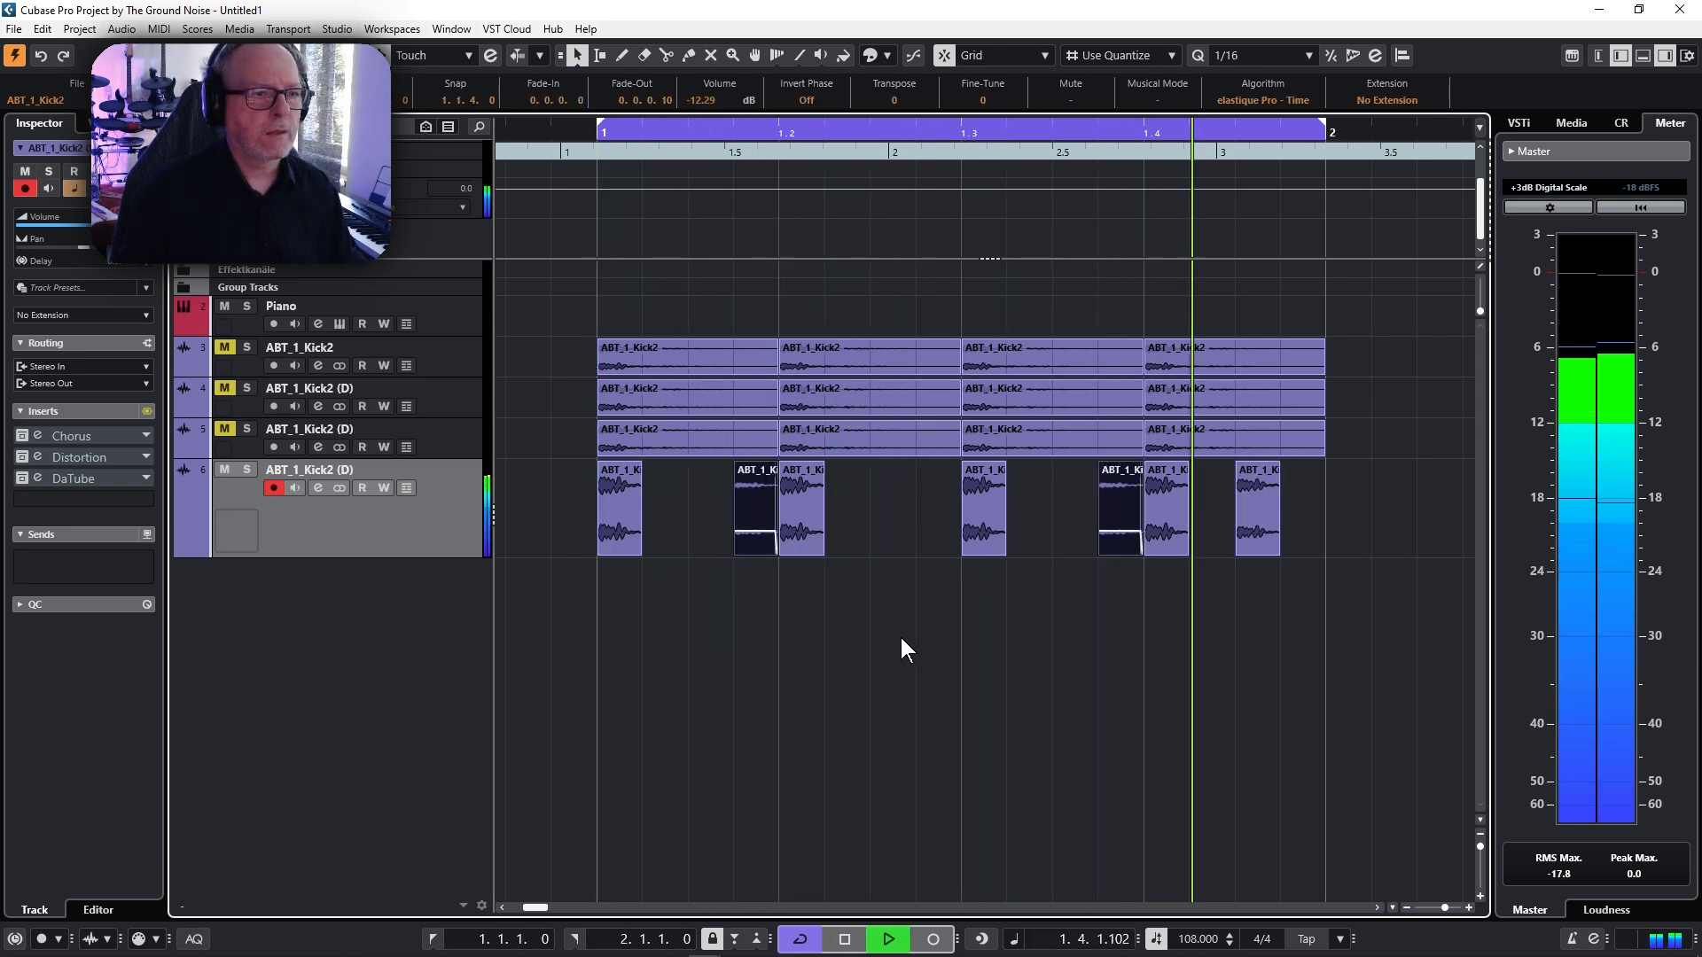
pyautogui.moveTo(1257, 493); pyautogui.dragTo(1257, 508)
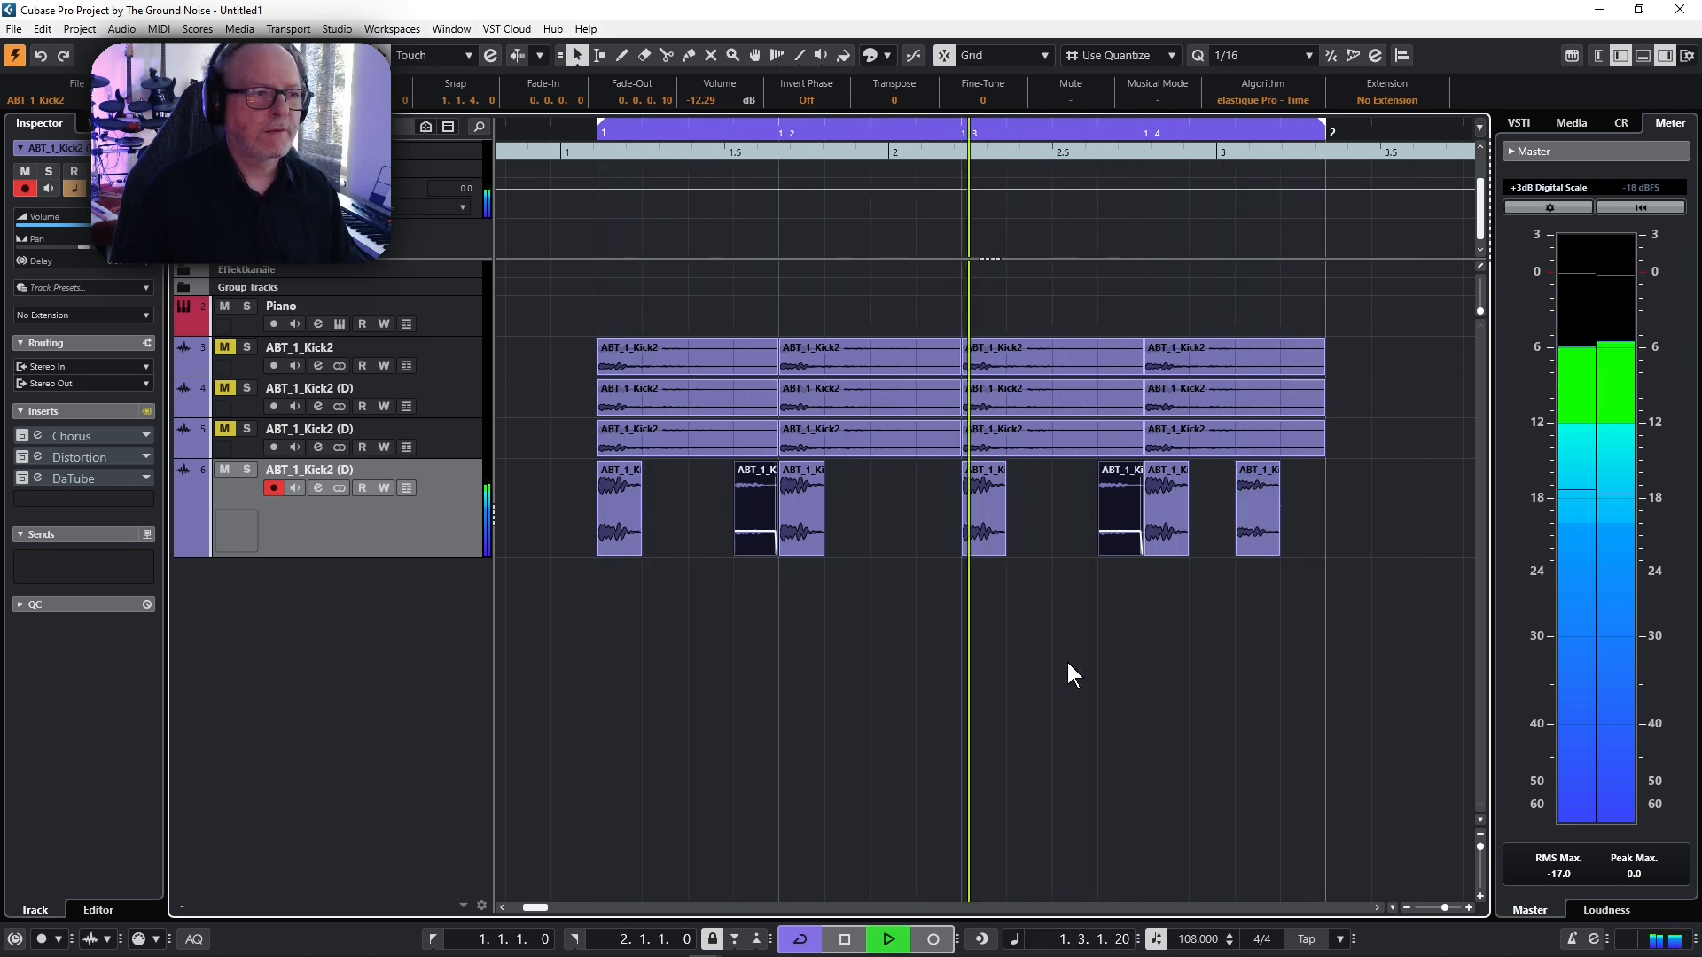
pyautogui.press('space')
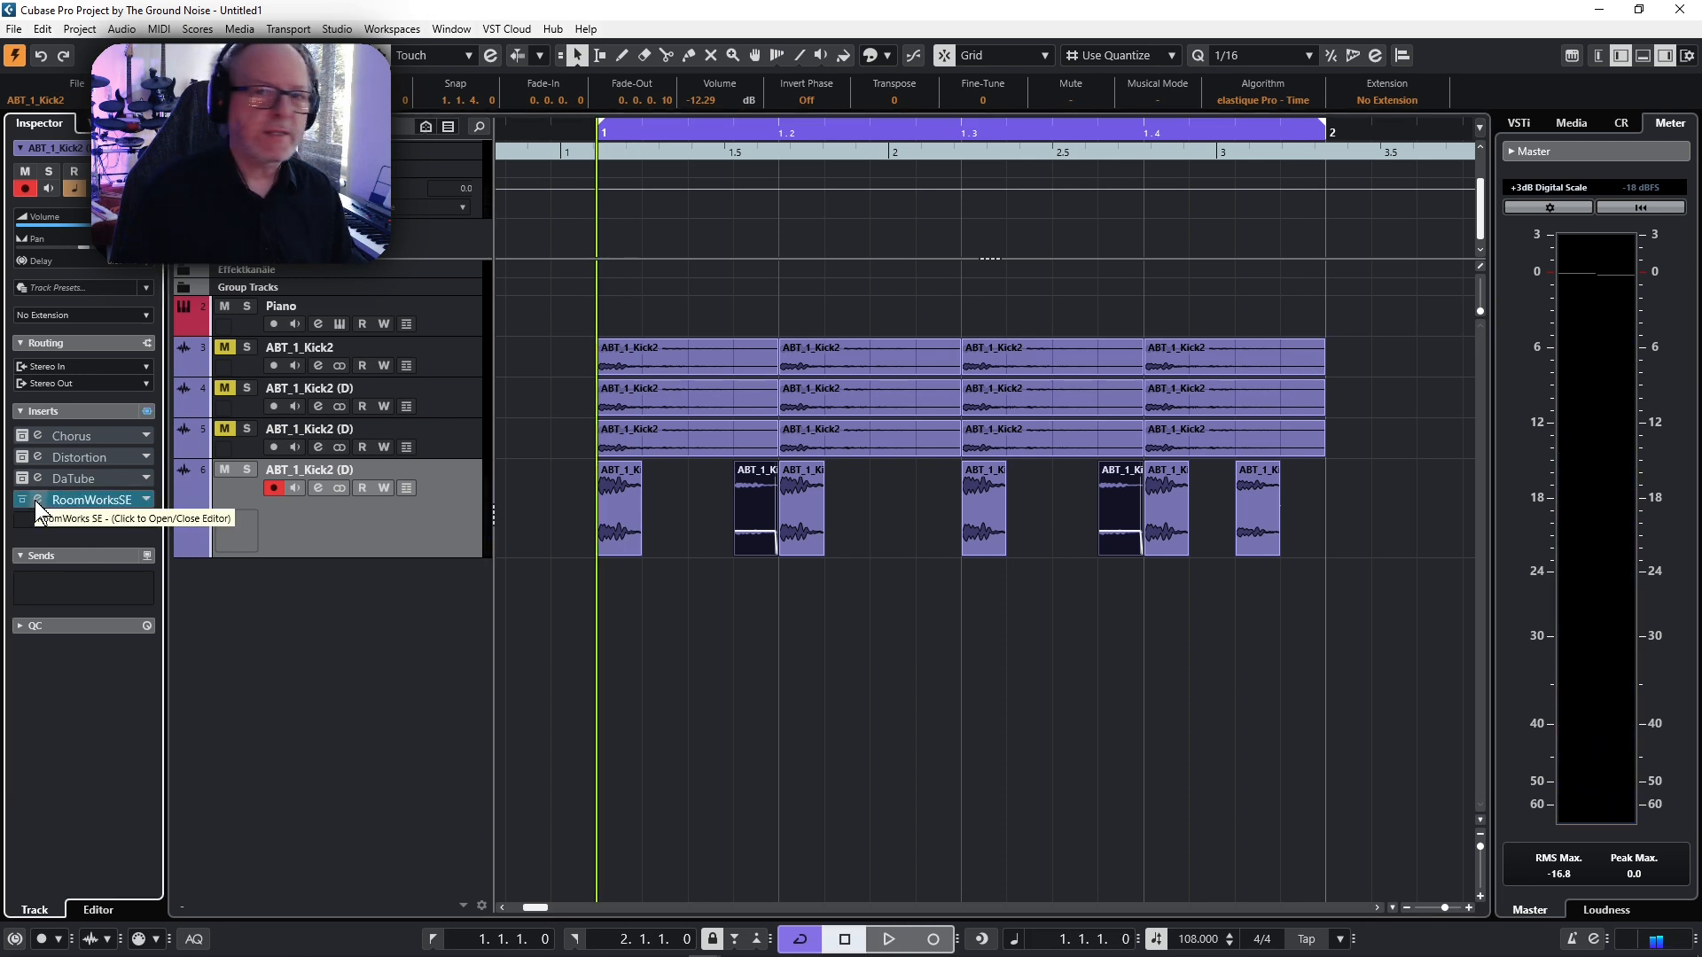
# - Open the RoomWorks SE insert's editor and set reverb time to 0.30 s, pre-delay to 20 ms and mix to 20% while auditioning
pyautogui.click(36, 500)
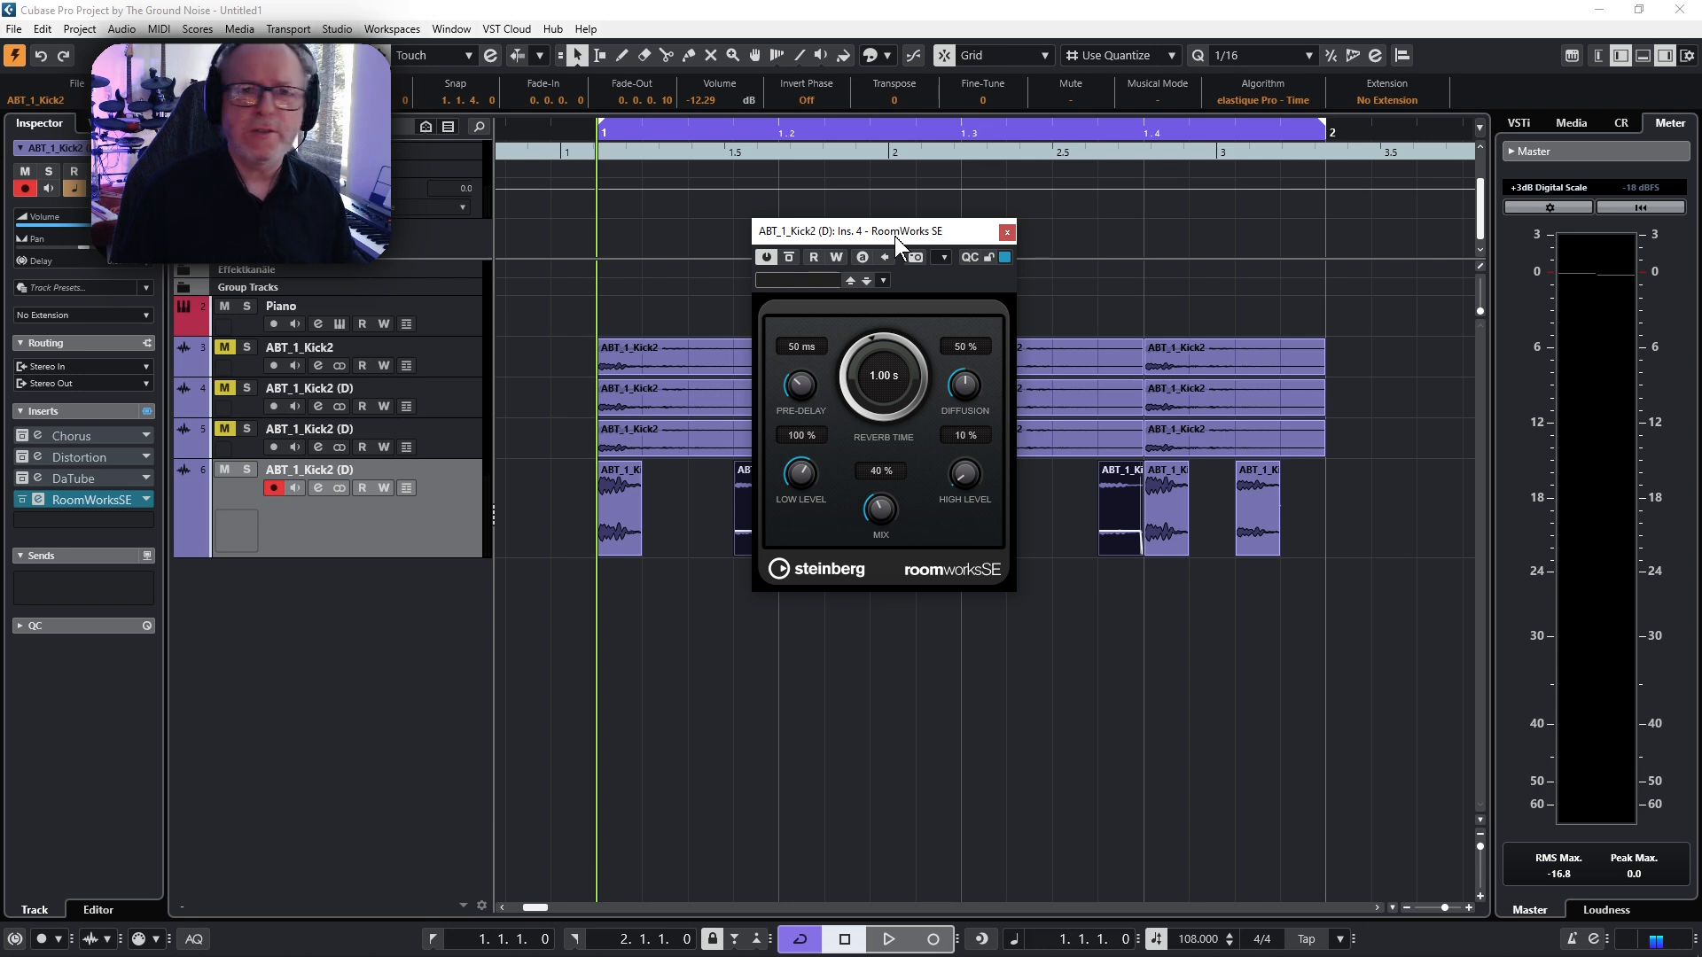
pyautogui.moveTo(895, 236); pyautogui.dragTo(945, 228)
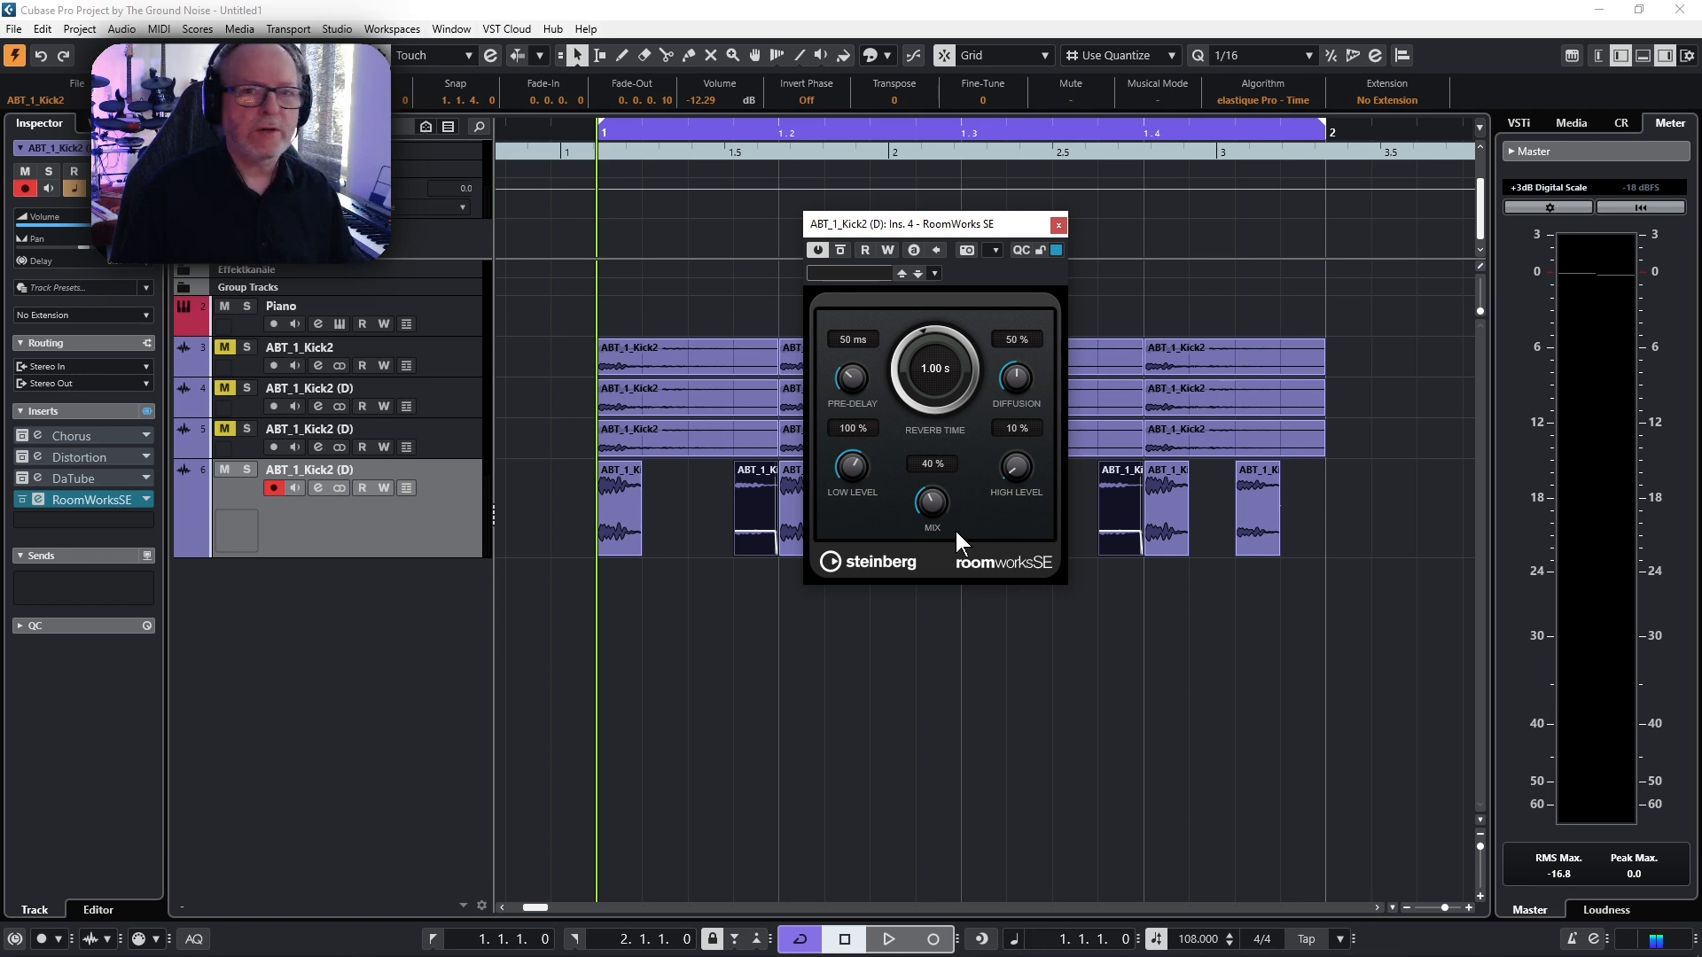
pyautogui.press('space')
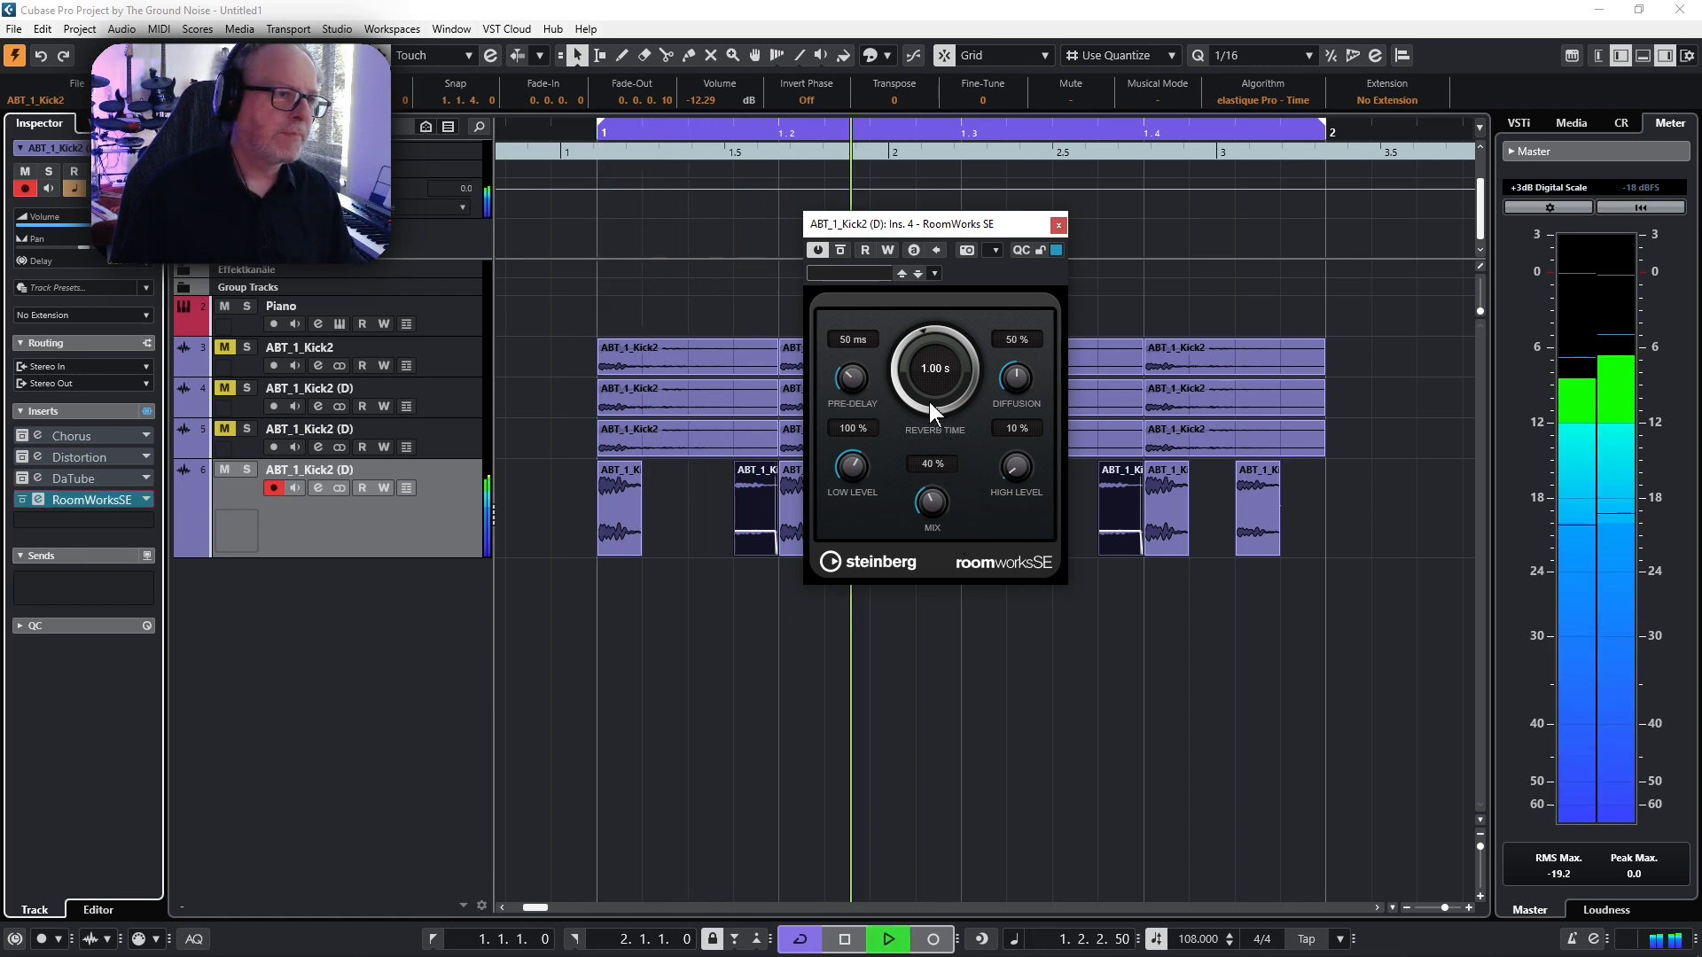
pyautogui.press('space')
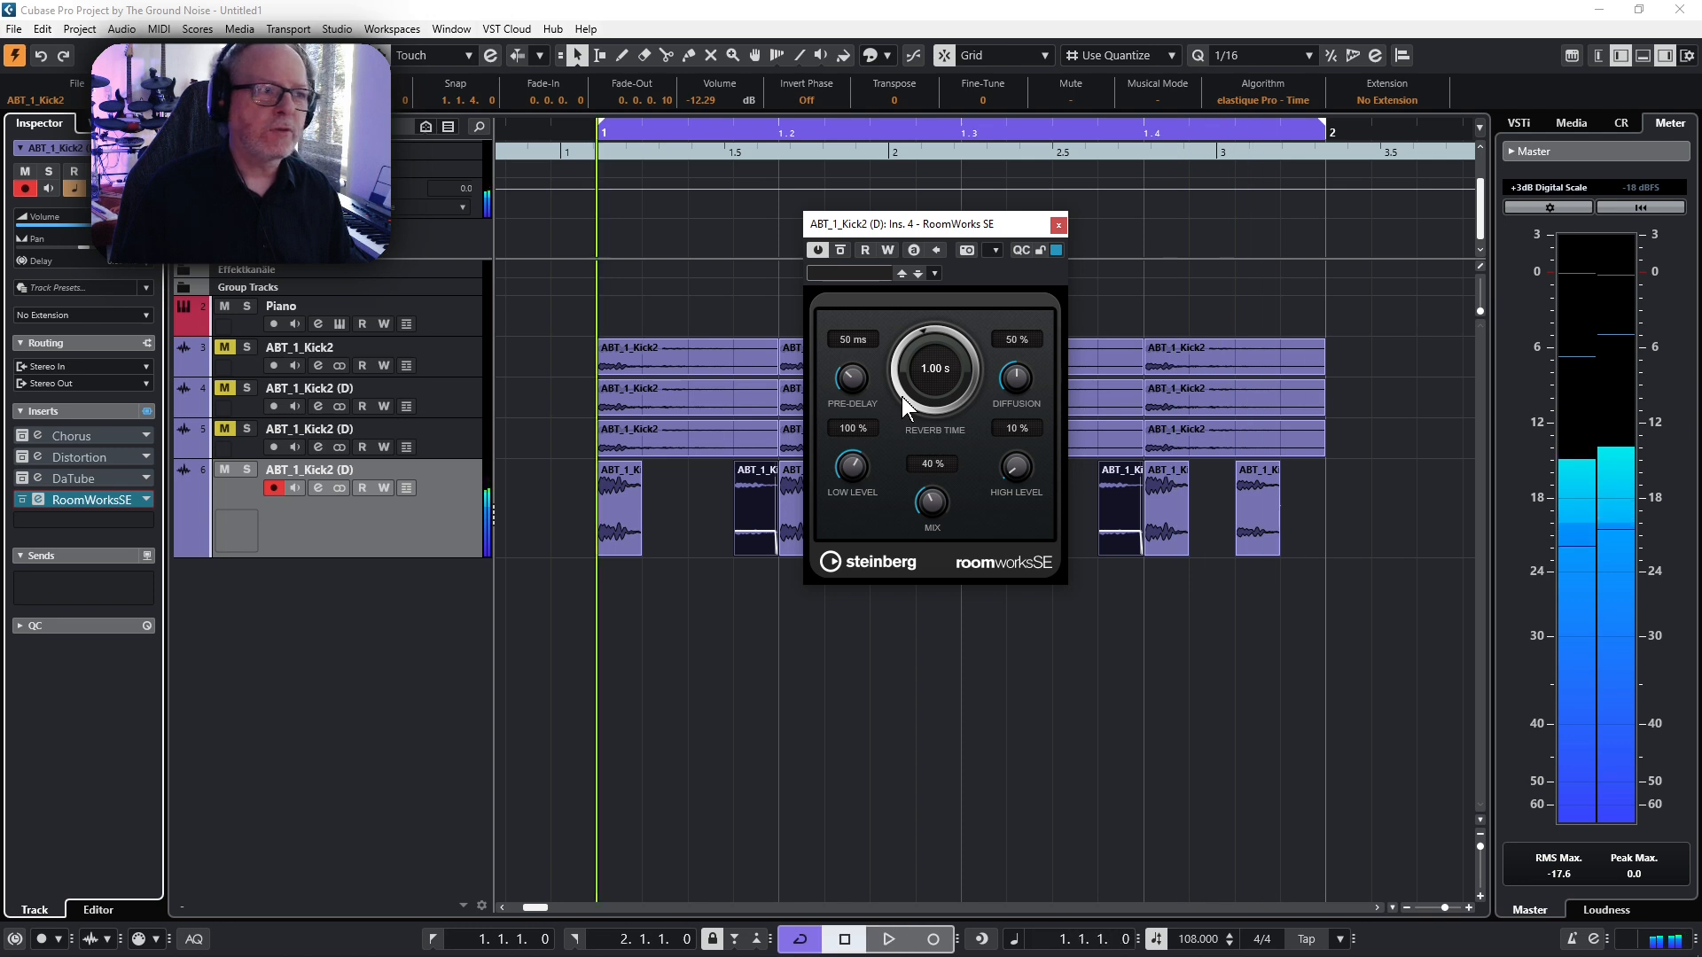
pyautogui.moveTo(902, 396); pyautogui.dragTo(879, 458)
pyautogui.press('space')
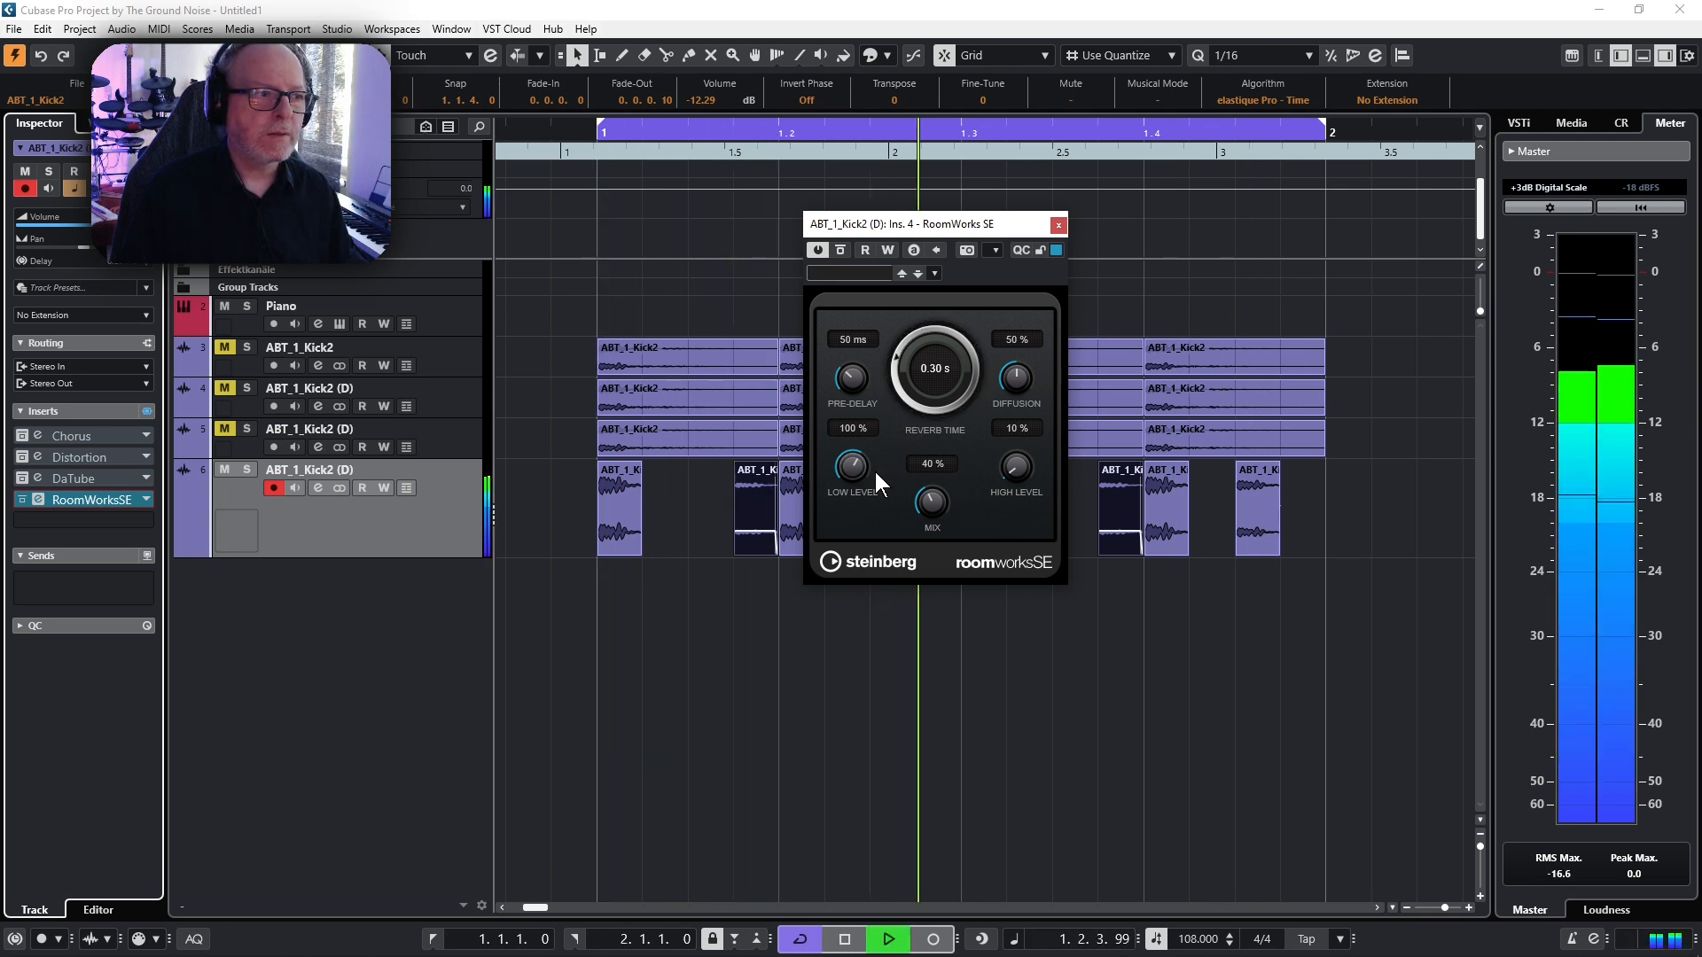
pyautogui.moveTo(853, 377); pyautogui.dragTo(849, 408)
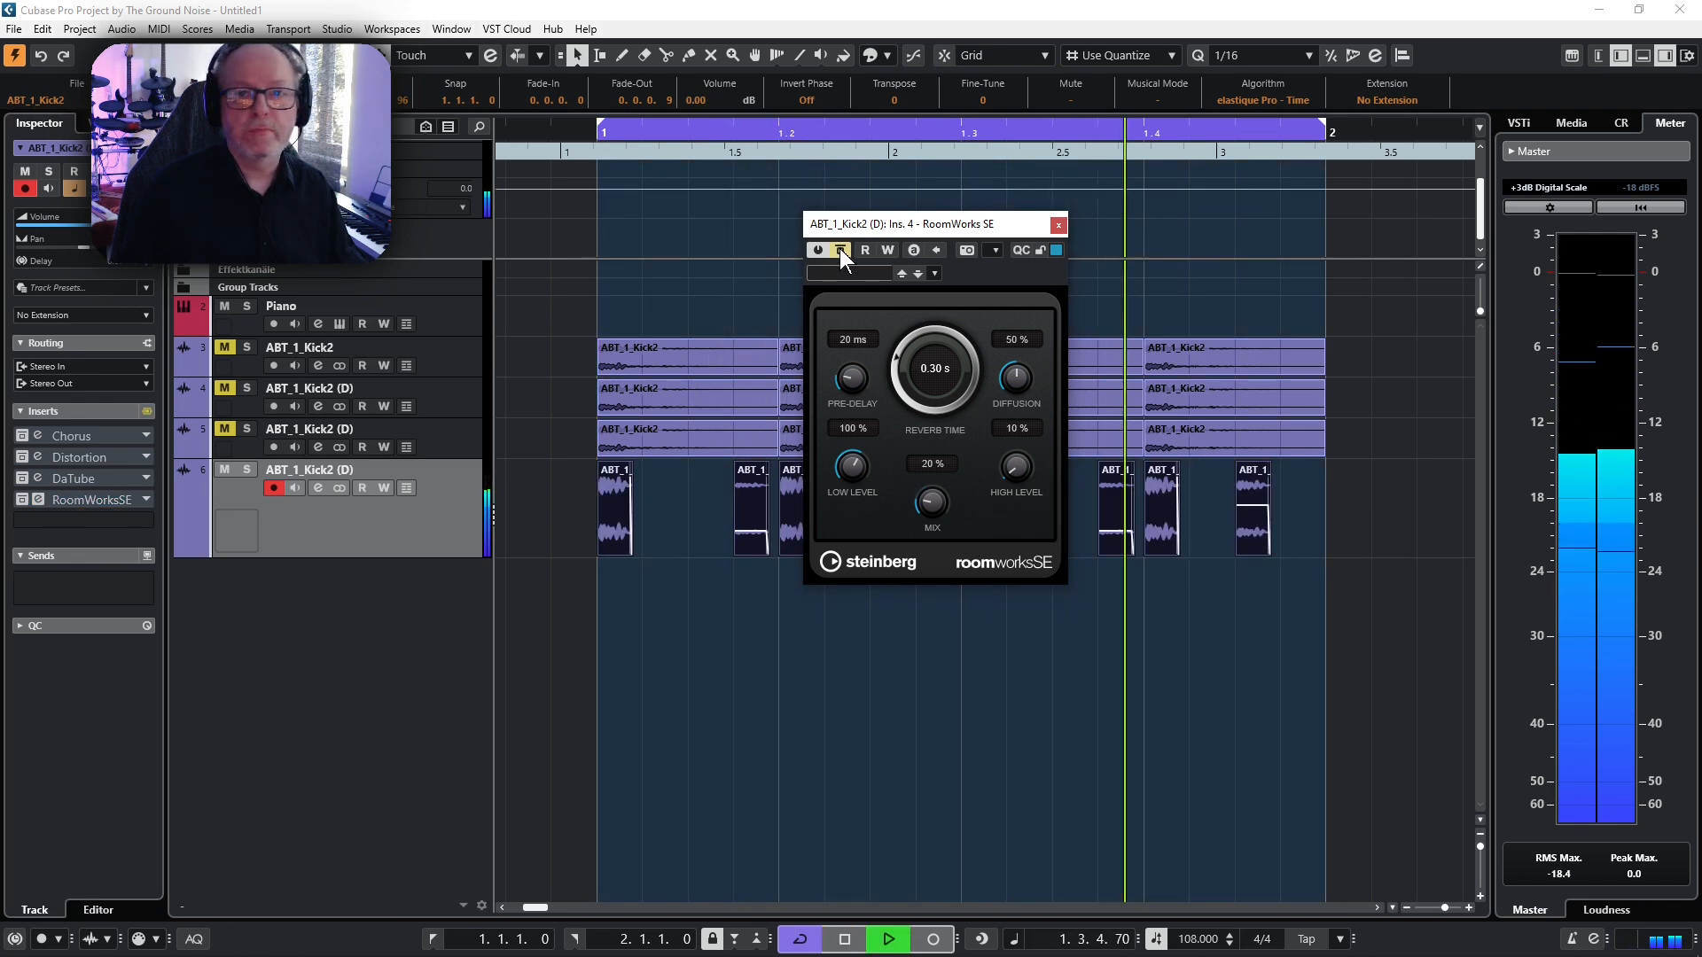
# - Compare the kick pattern with RoomWorks SE active and bypassed, leaving it active, and stop playback
pyautogui.click(838, 248)
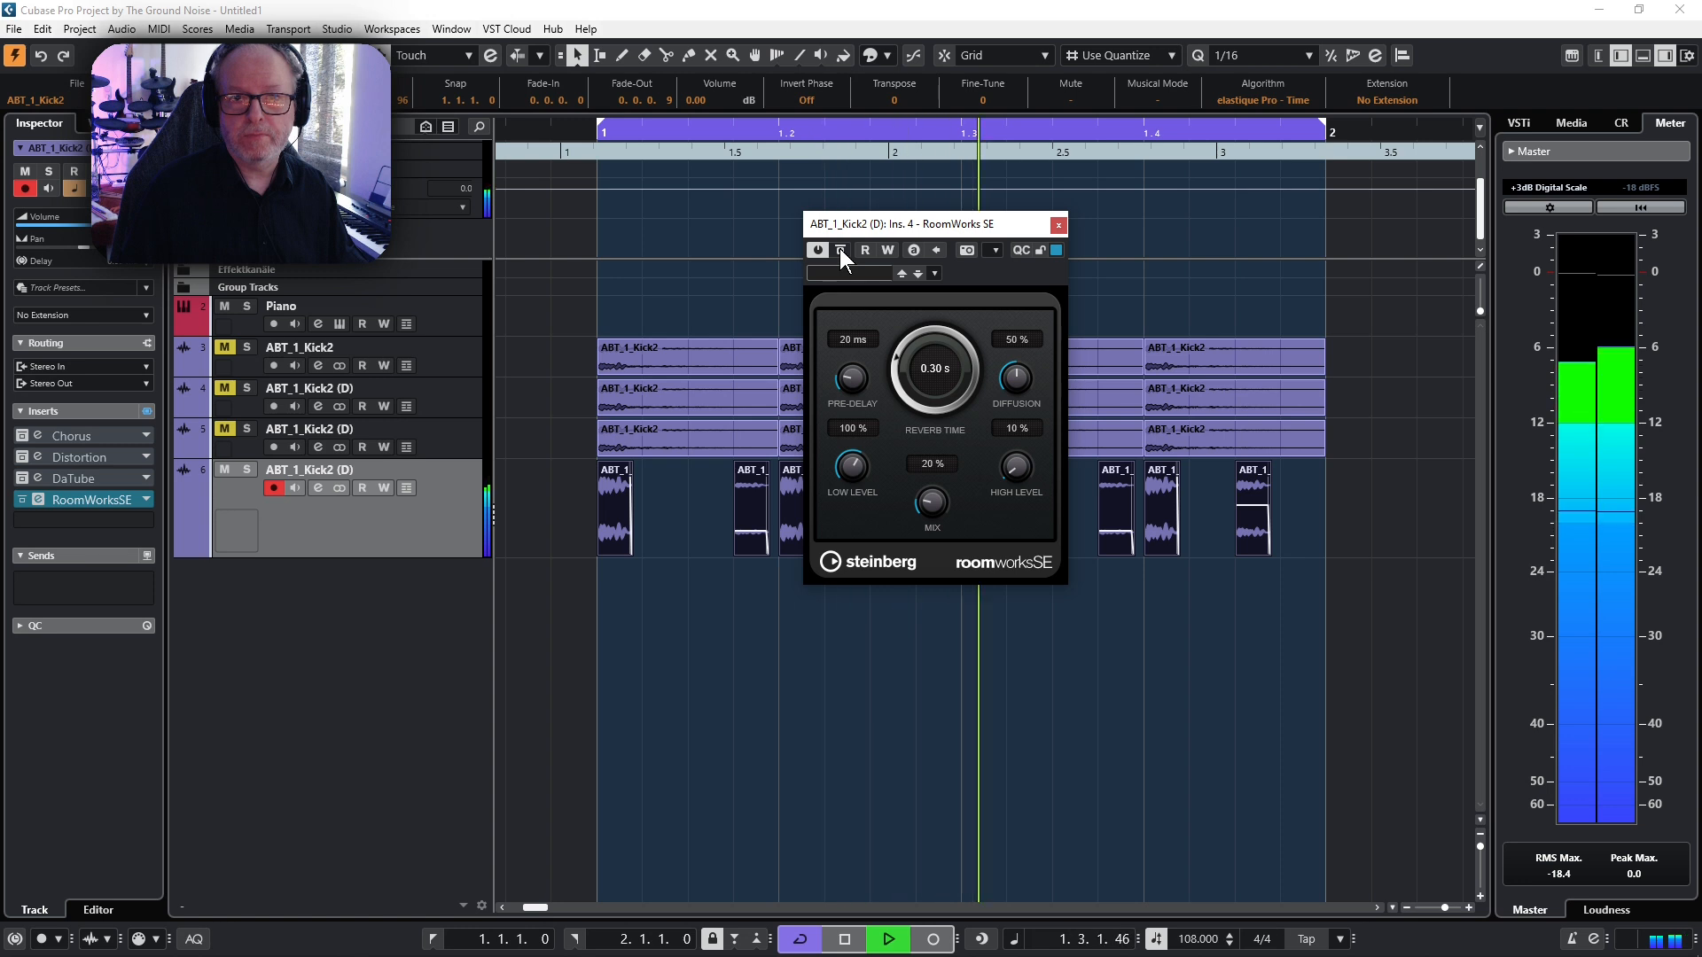
pyautogui.click(839, 248)
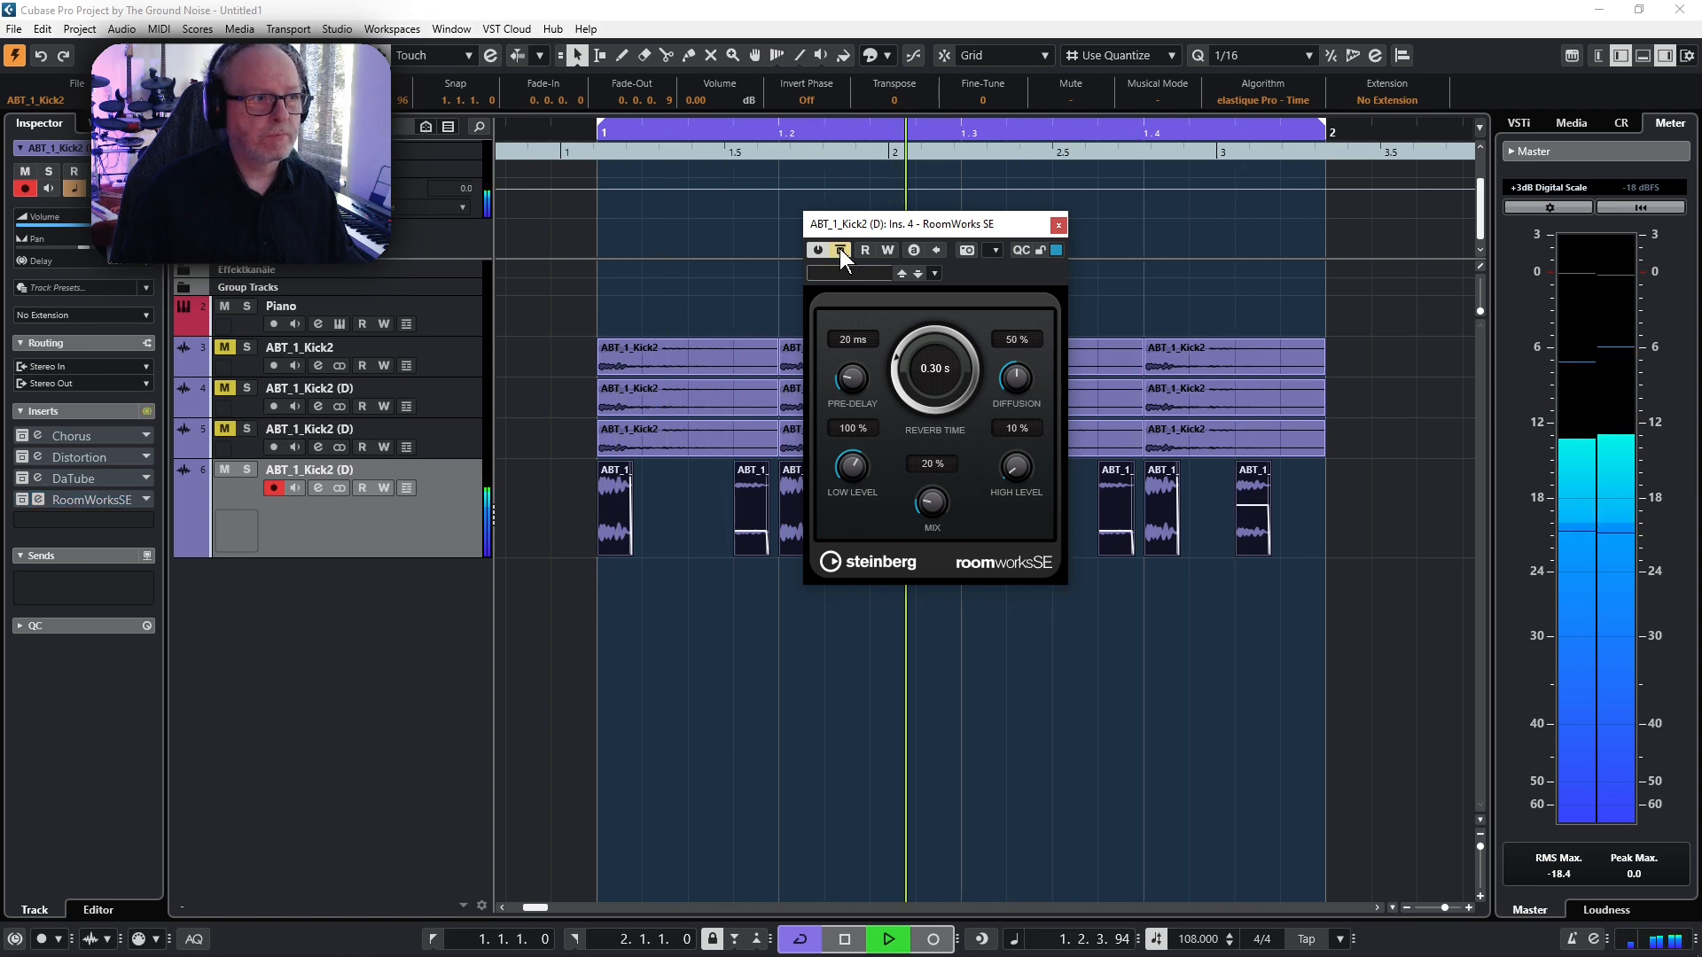
pyautogui.click(839, 249)
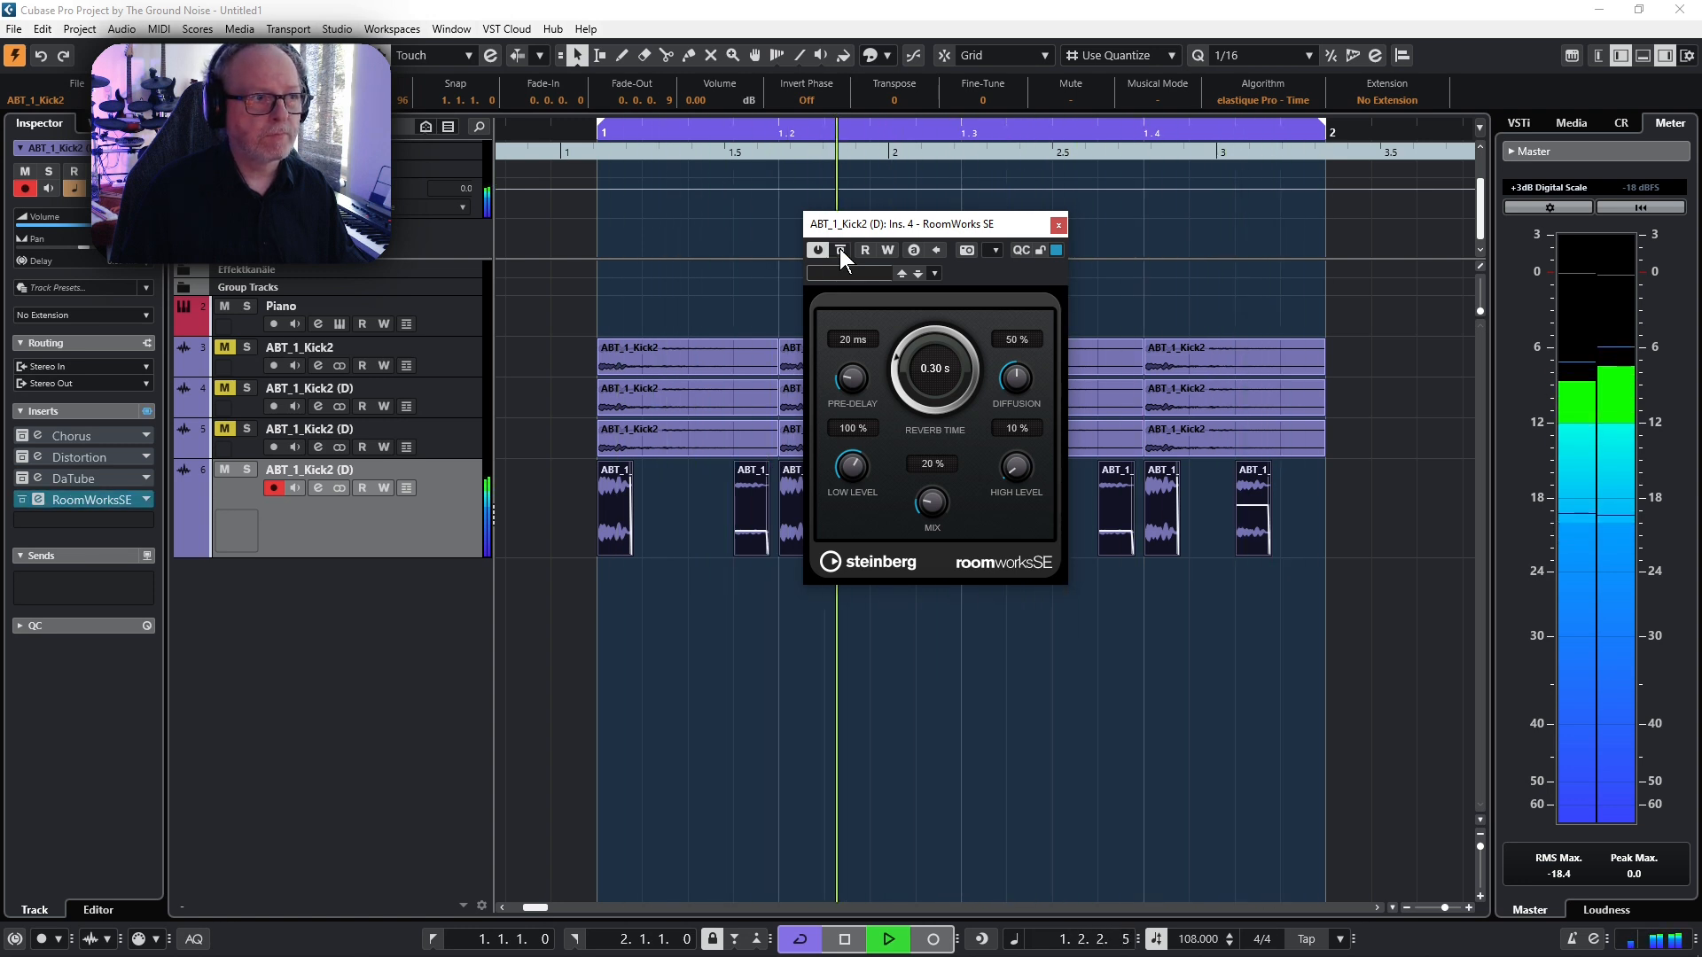
pyautogui.press('space')
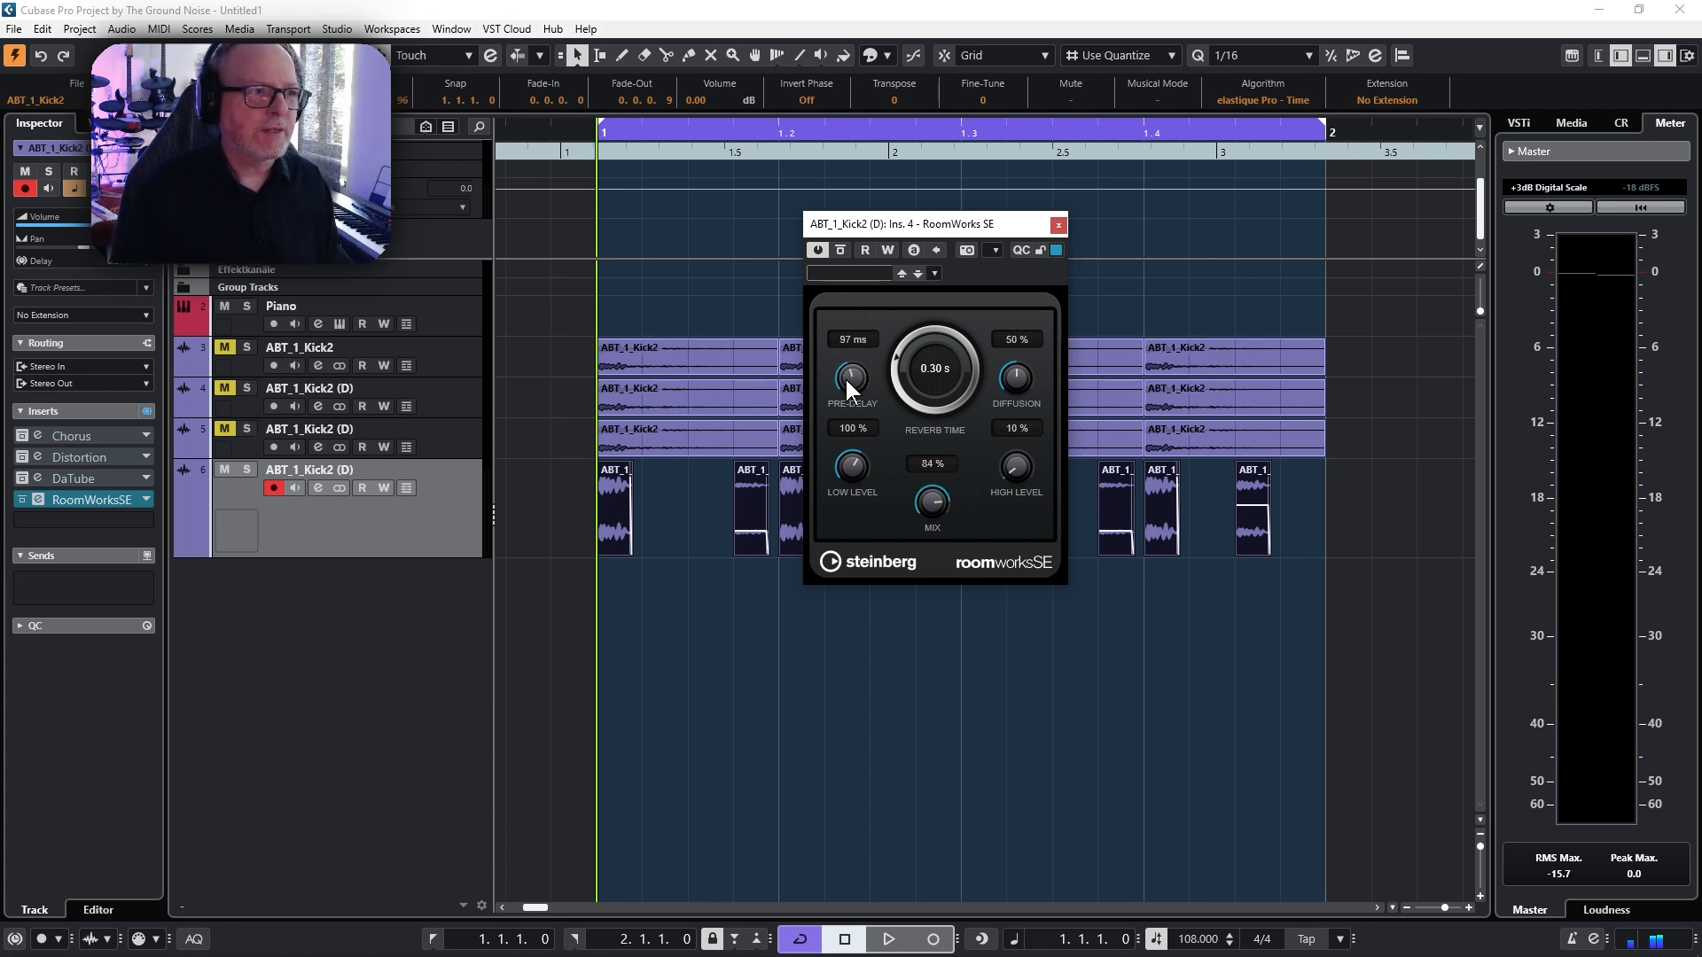
# - Try RoomWorks SE pre-delays of 165 ms and 123 ms on the looped pattern, and lower the pre-delay further
pyautogui.moveTo(846, 379); pyautogui.dragTo(853, 375)
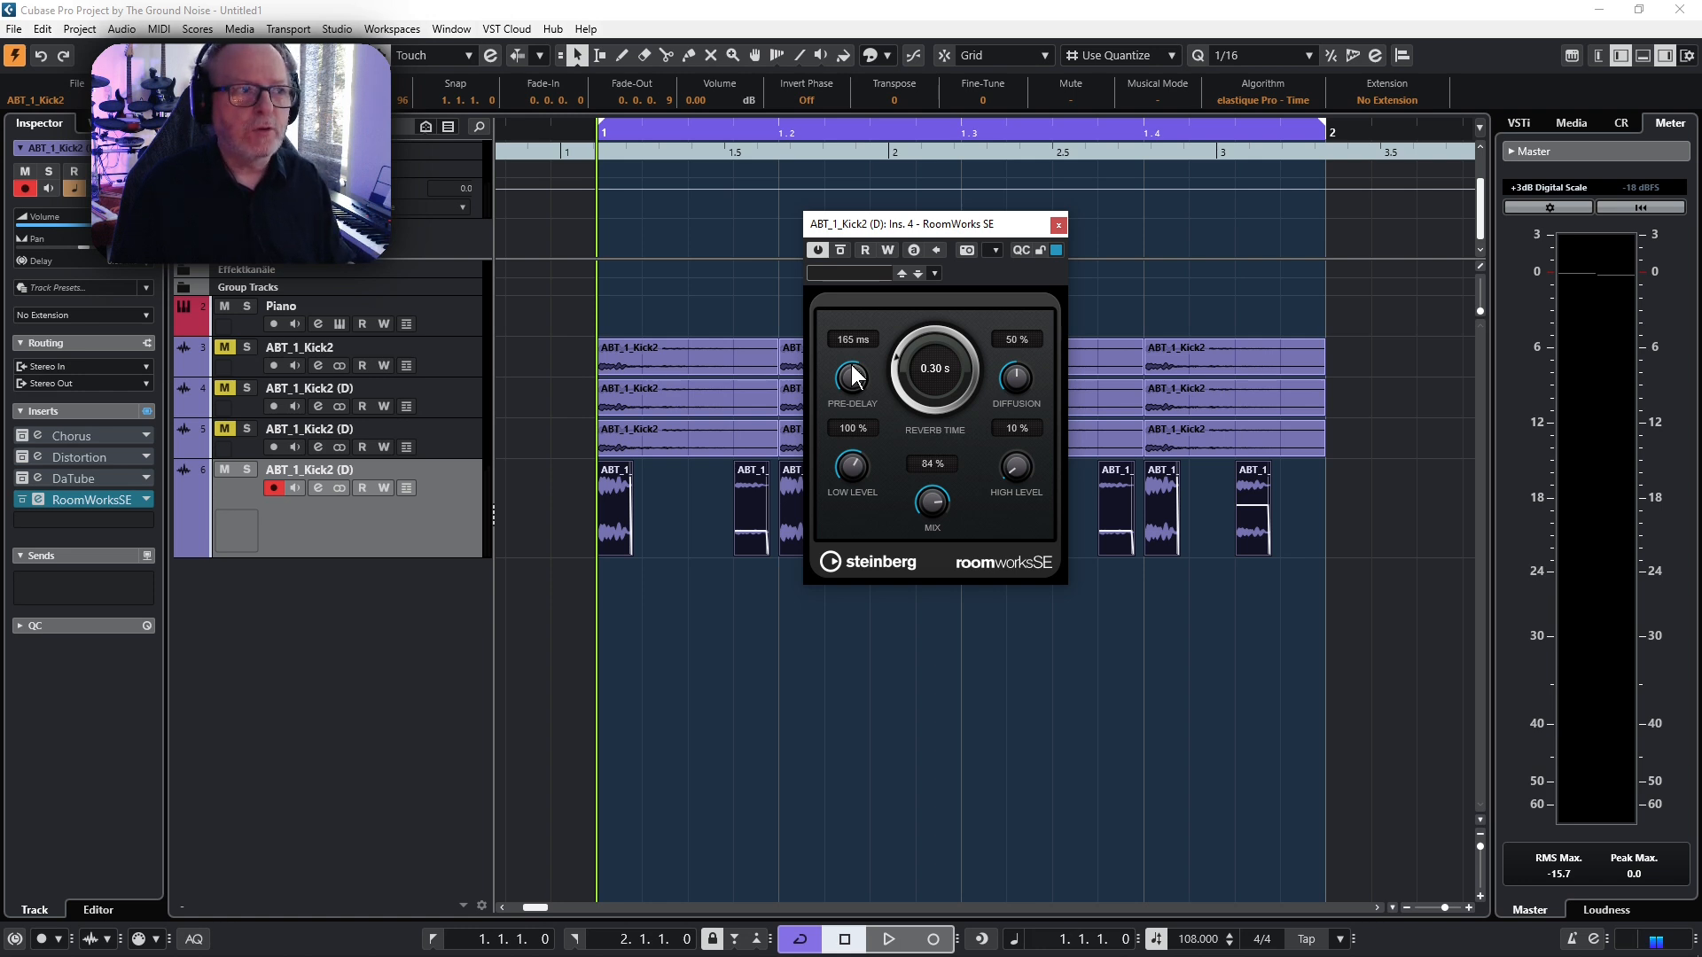
pyautogui.press('space')
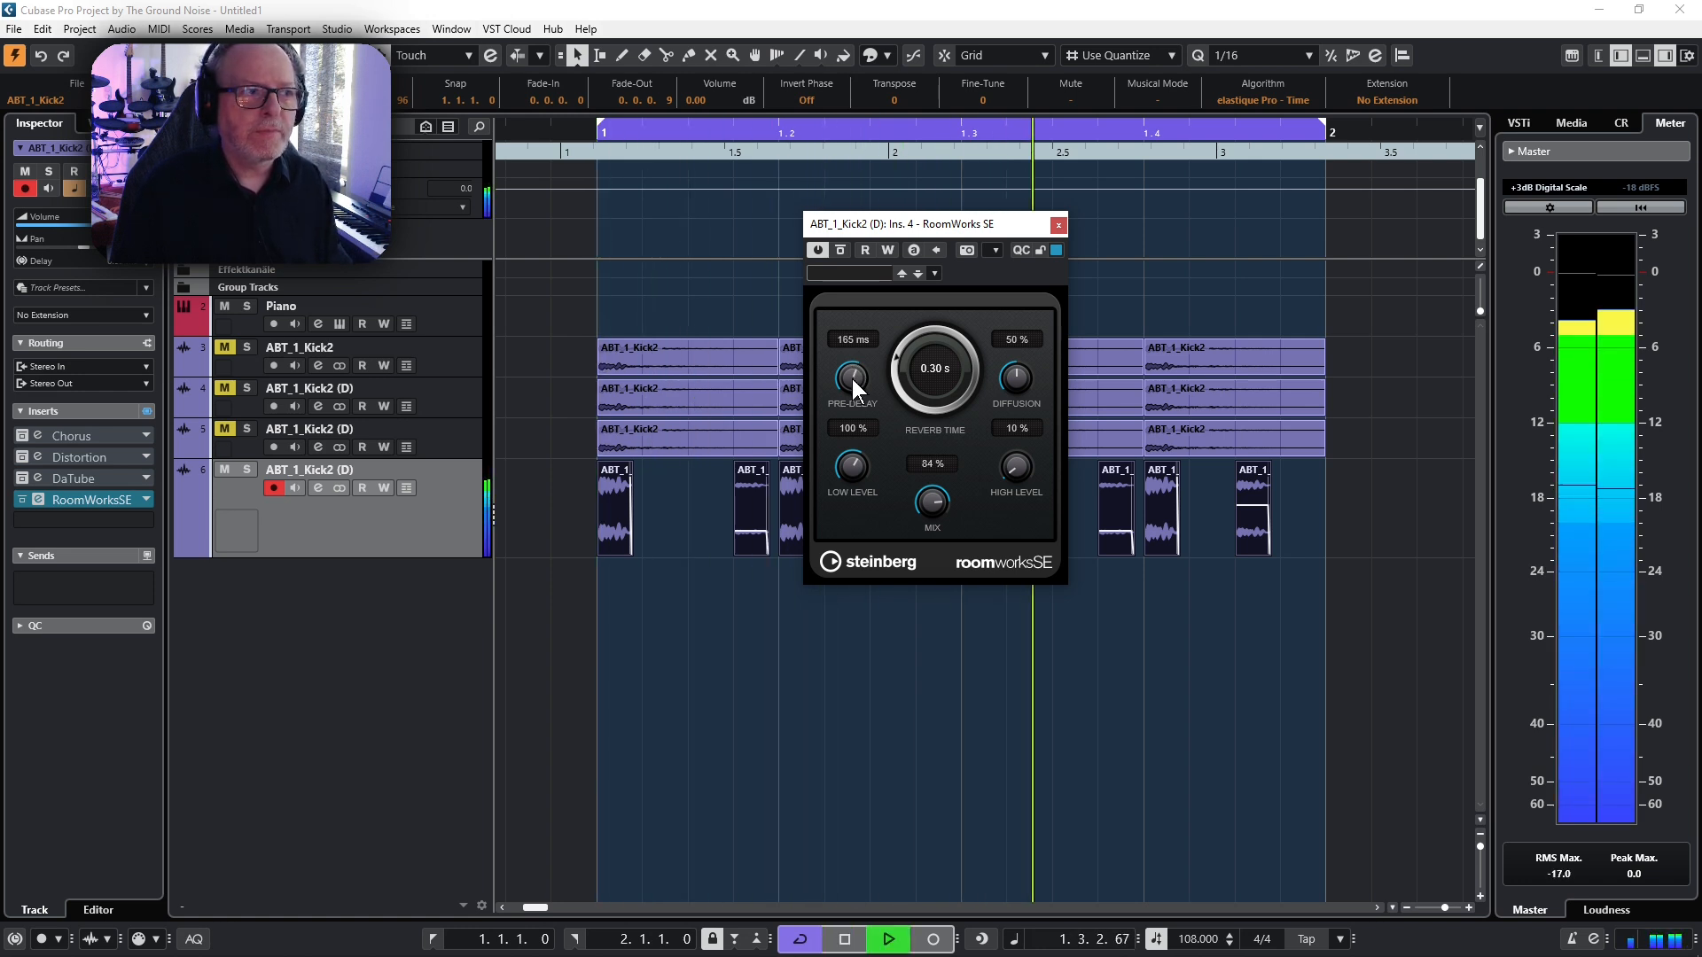
pyautogui.moveTo(853, 379)
pyautogui.mouseDown()
pyautogui.moveTo(838, 443)
pyautogui.moveTo(851, 391)
pyautogui.mouseUp()
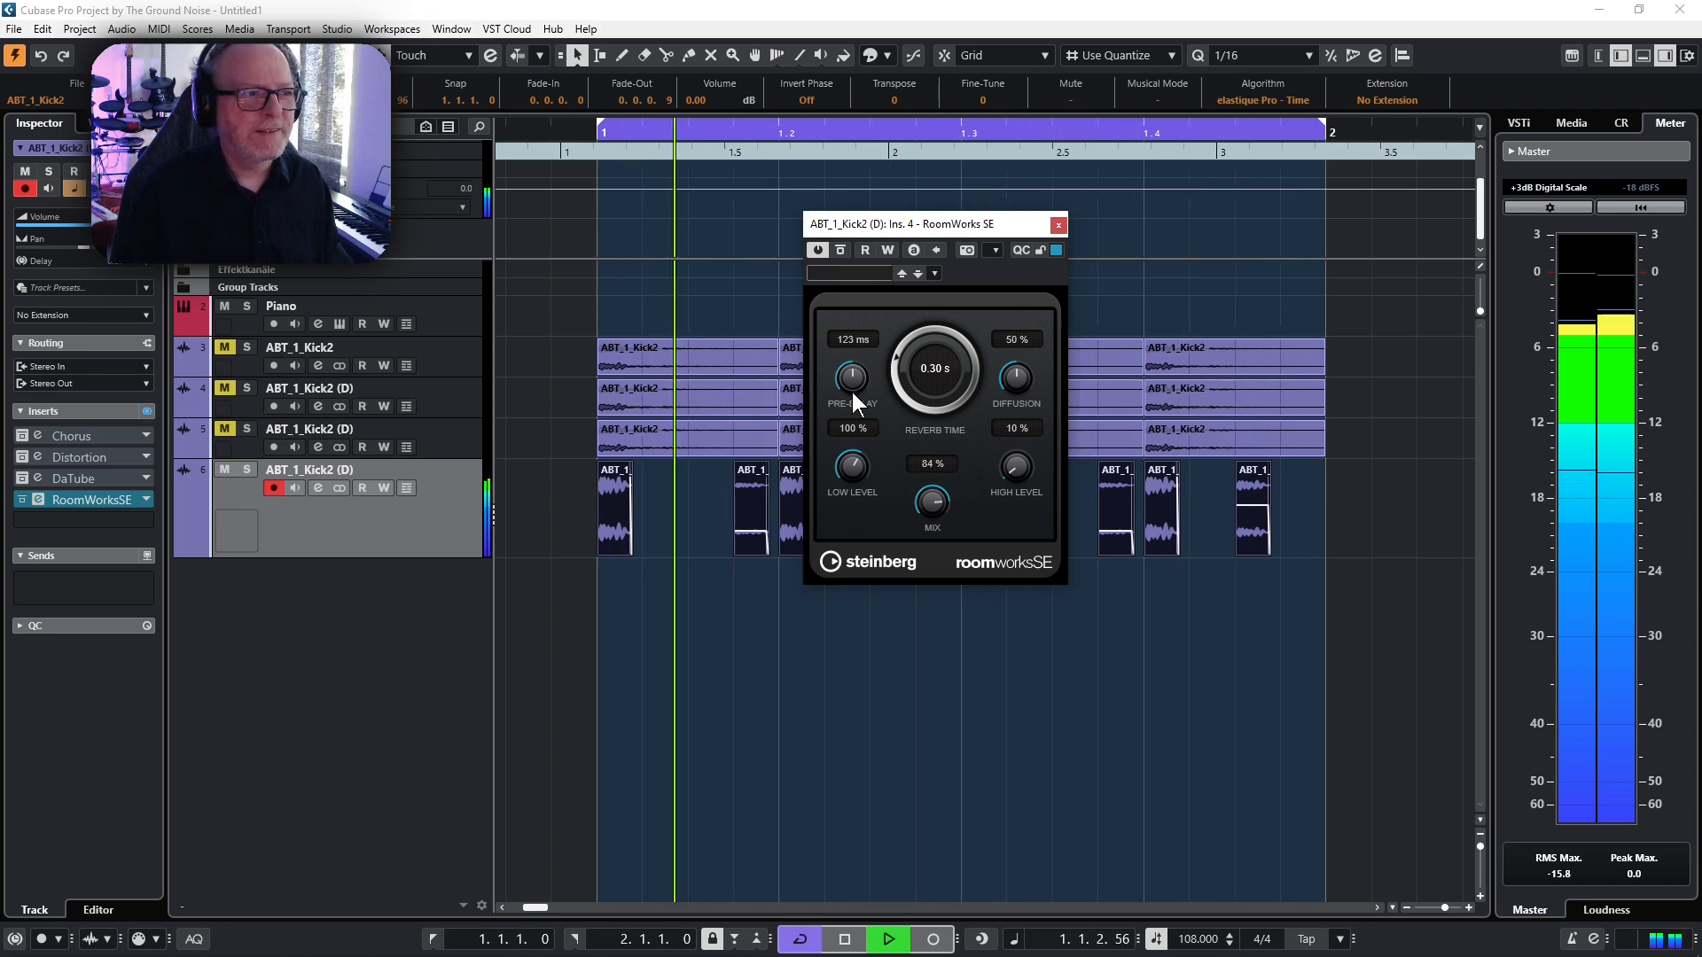
pyautogui.moveTo(853, 392); pyautogui.dragTo(837, 428)
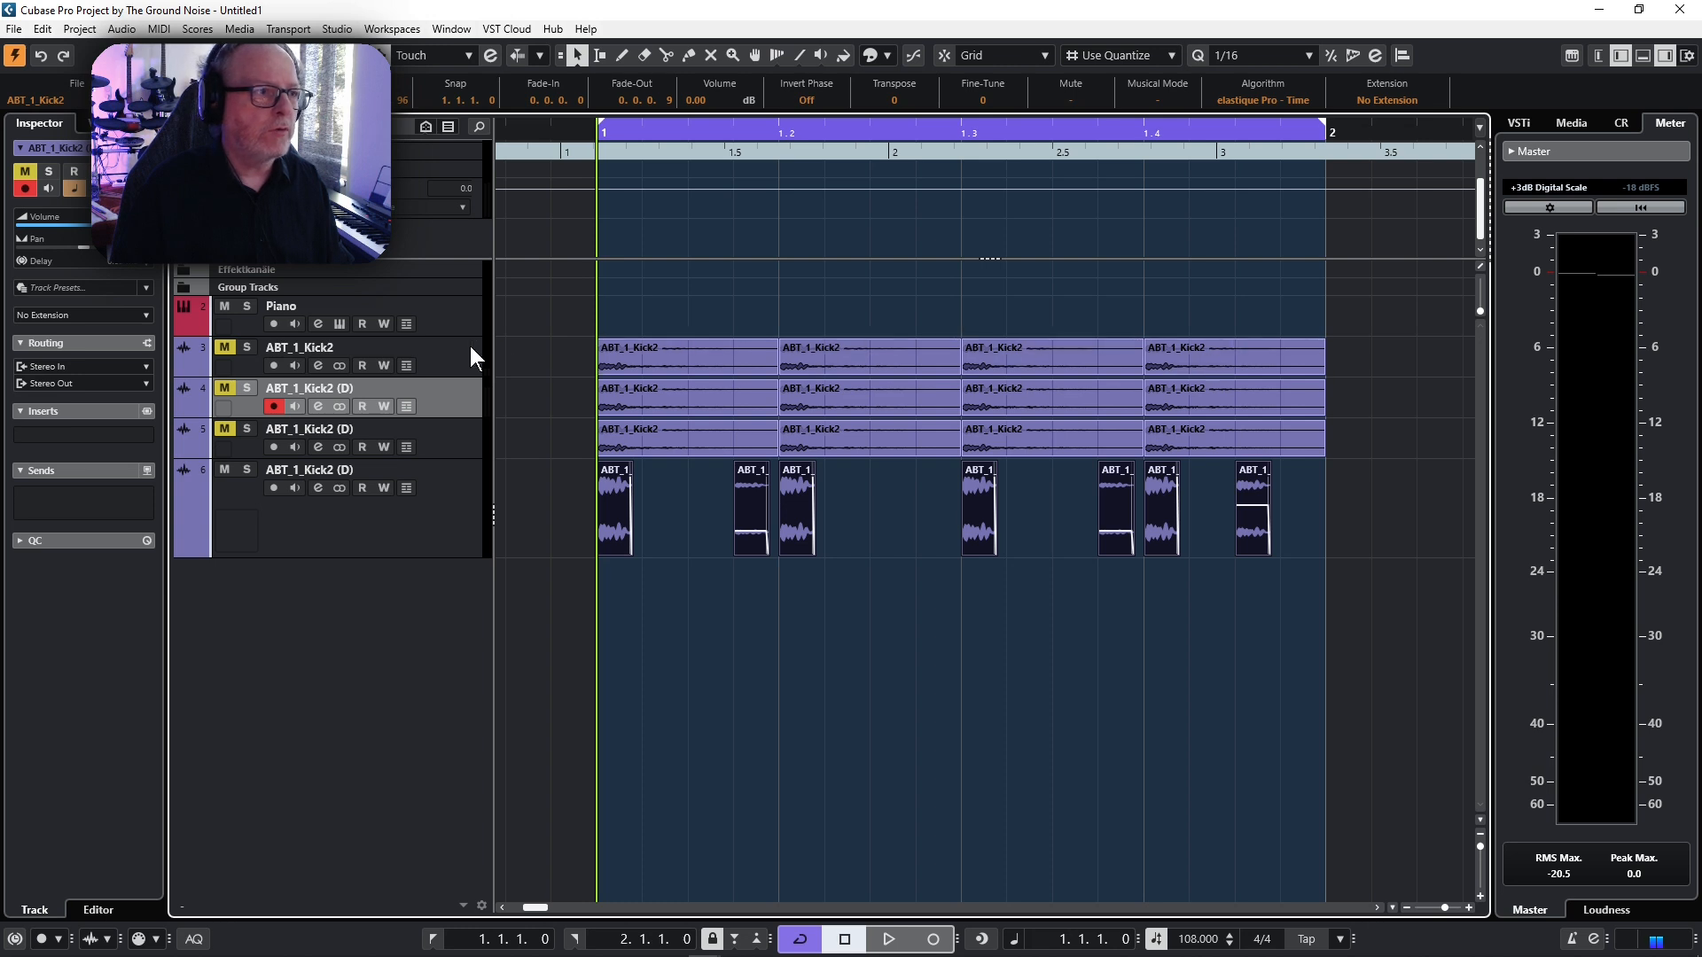
# - Audition the original ABT_1_Kick2 loop on its own, then stop playback
pyautogui.click(354, 349)
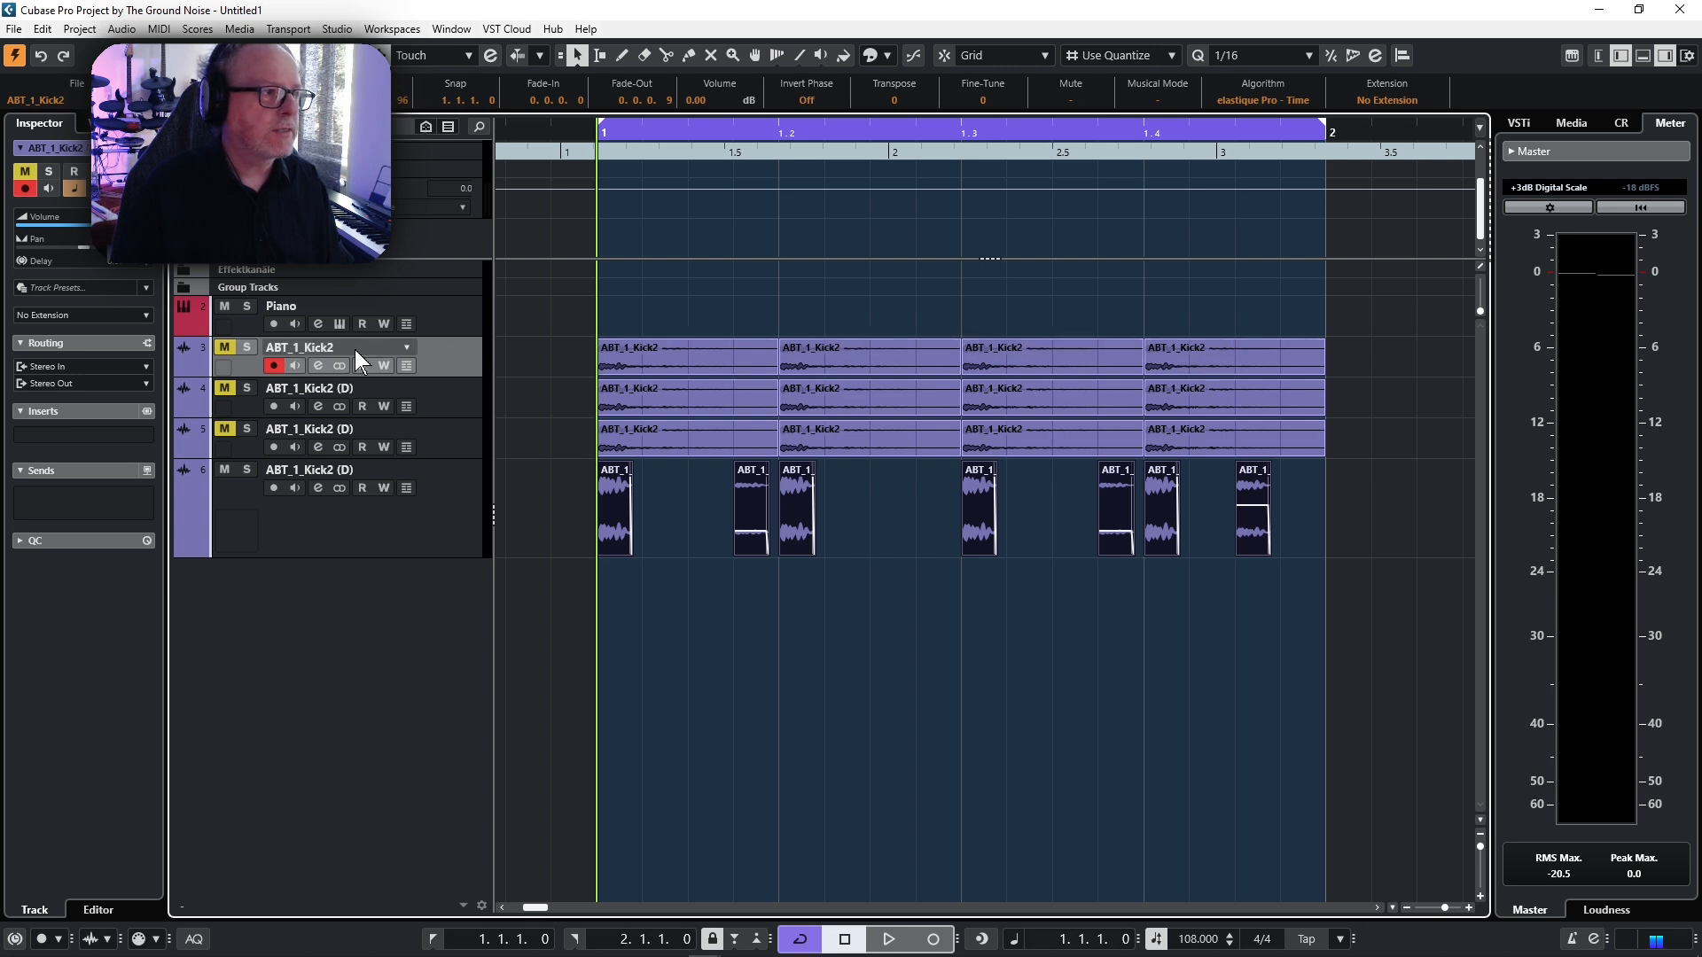
pyautogui.press('space')
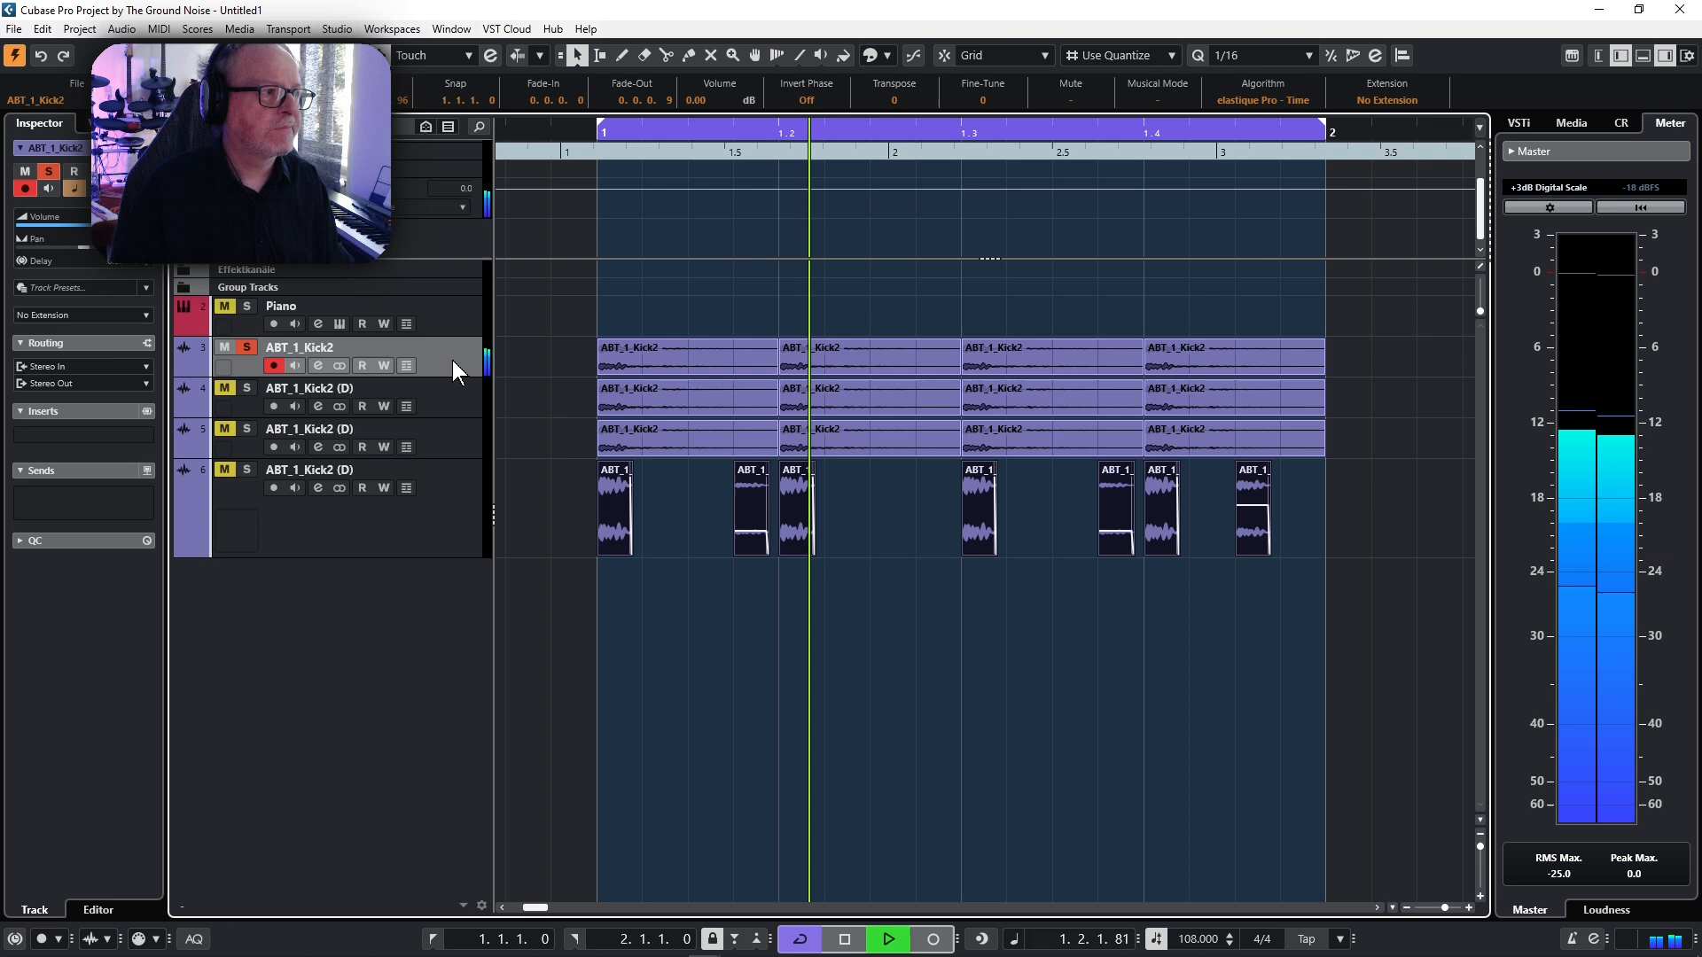
pyautogui.press('space')
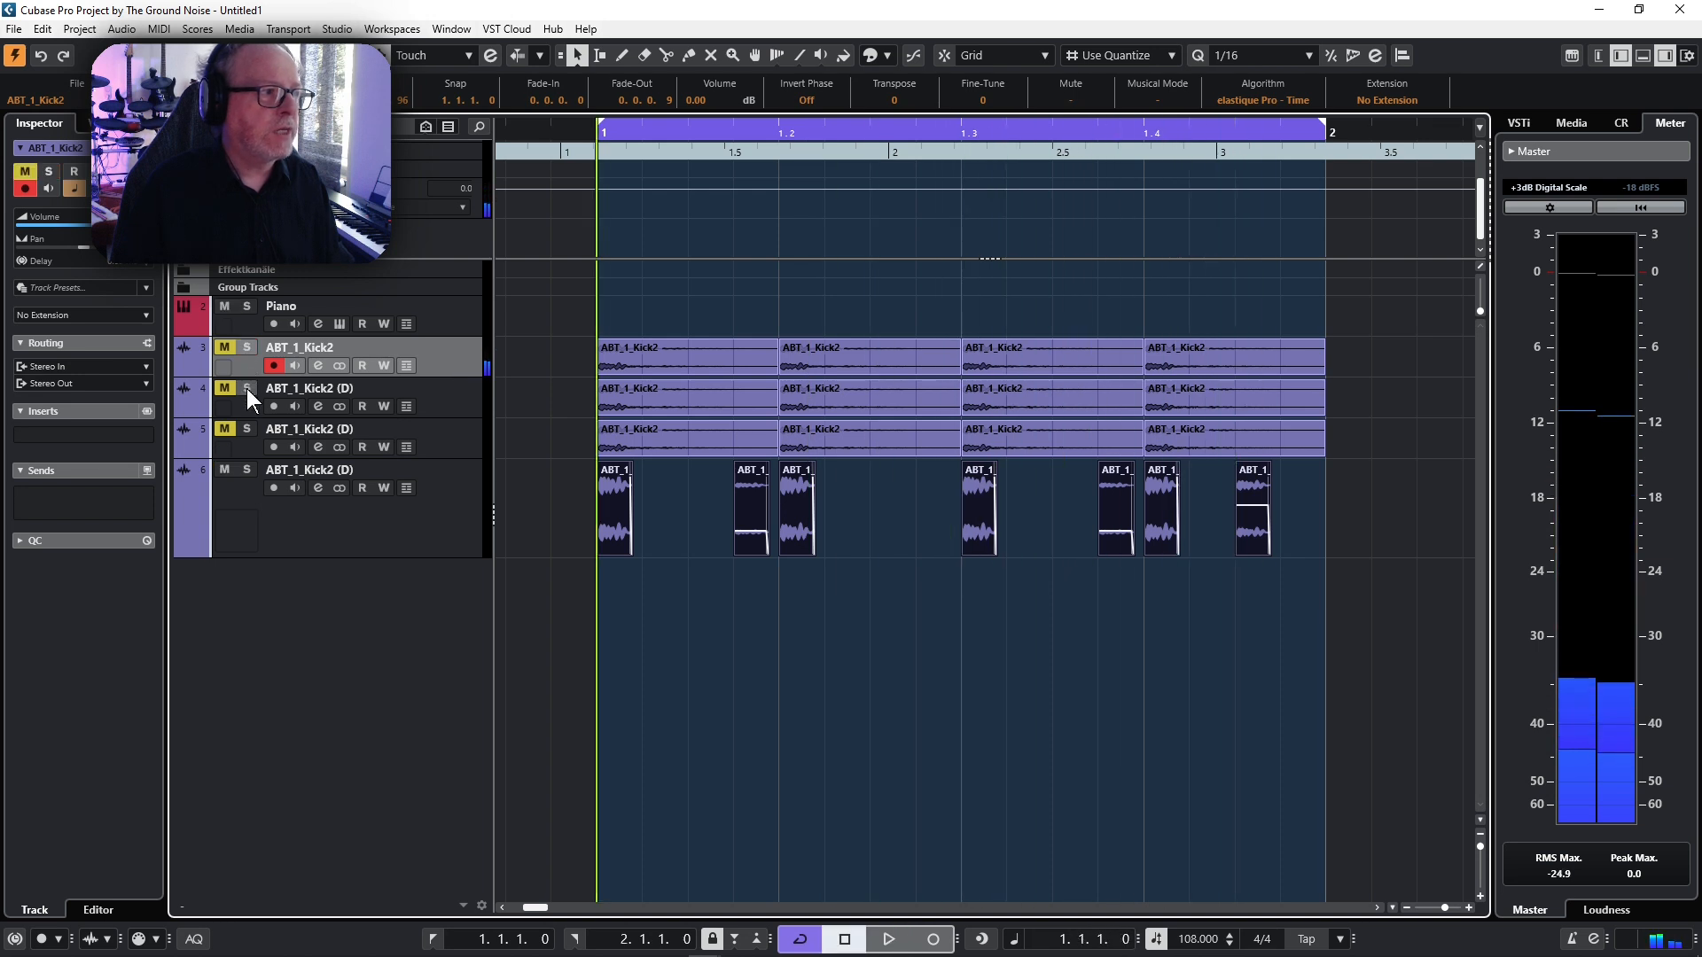
# - Solo the first duplicated kick track, audition its loop with its channel EQ settings open, then stop playback and close them
pyautogui.keyDown('ctrl'); pyautogui.click(247, 388); pyautogui.keyUp('ctrl')
pyautogui.click(312, 406)
pyautogui.press('space')
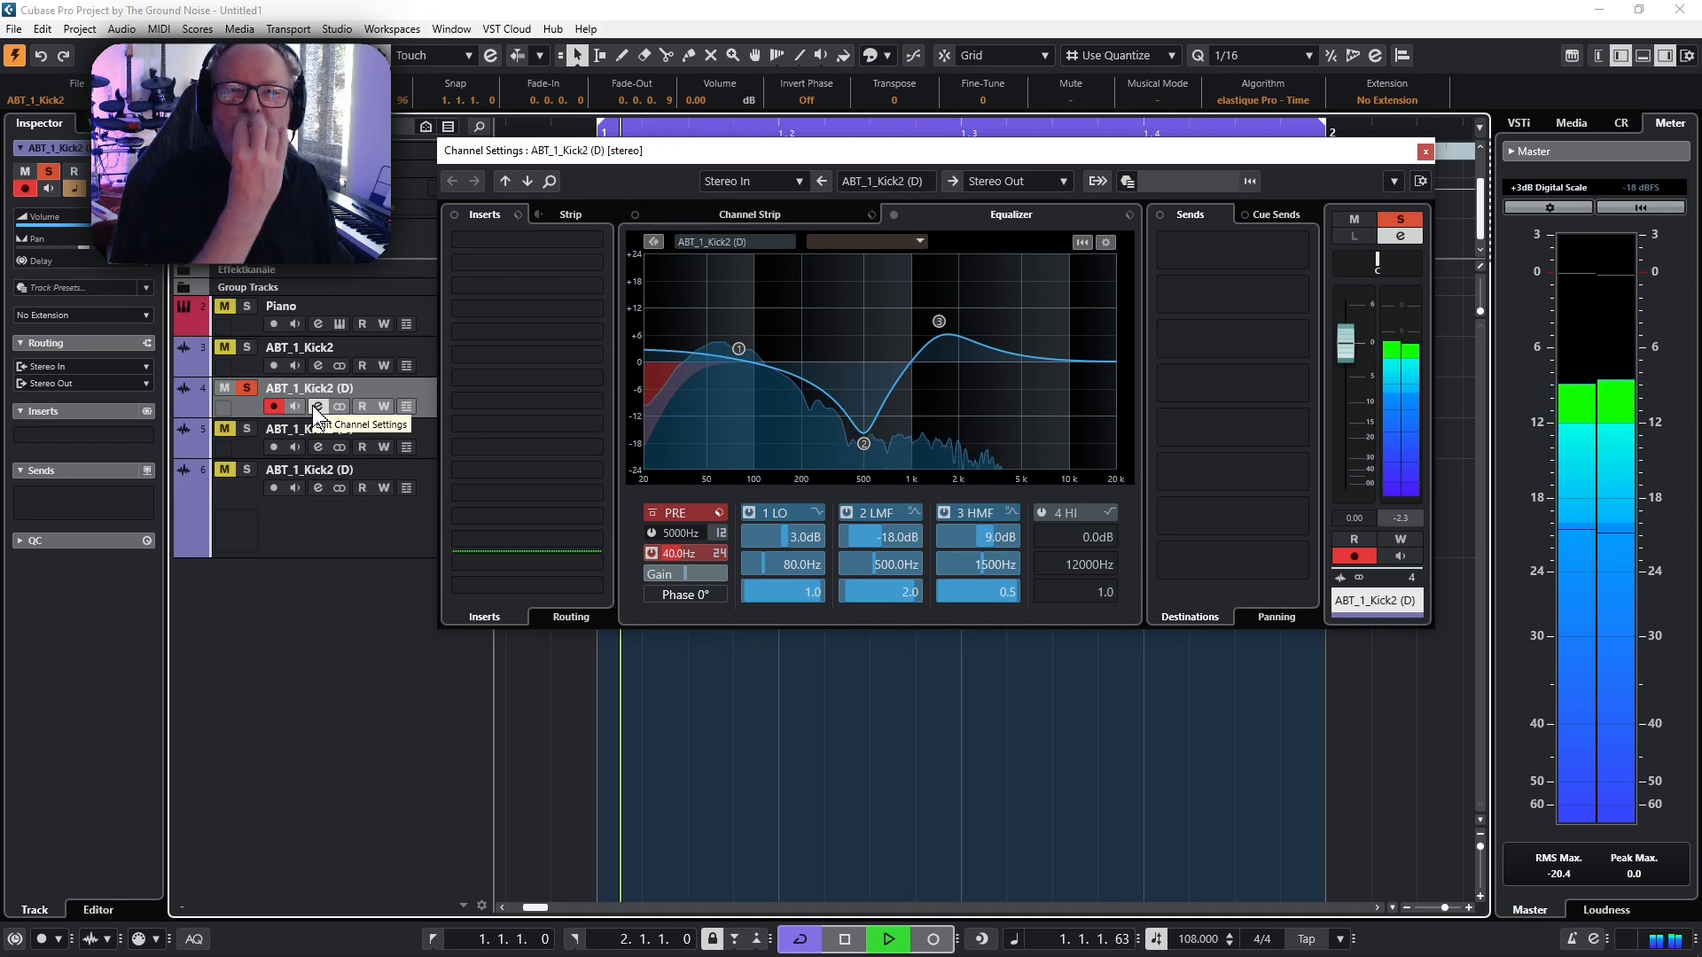
pyautogui.press('space')
pyautogui.click(315, 406)
# - Play the second duplicated kick loop and compare its Chorus, Distortion and DaTube inserts by activating them one at a time
pyautogui.click(449, 443)
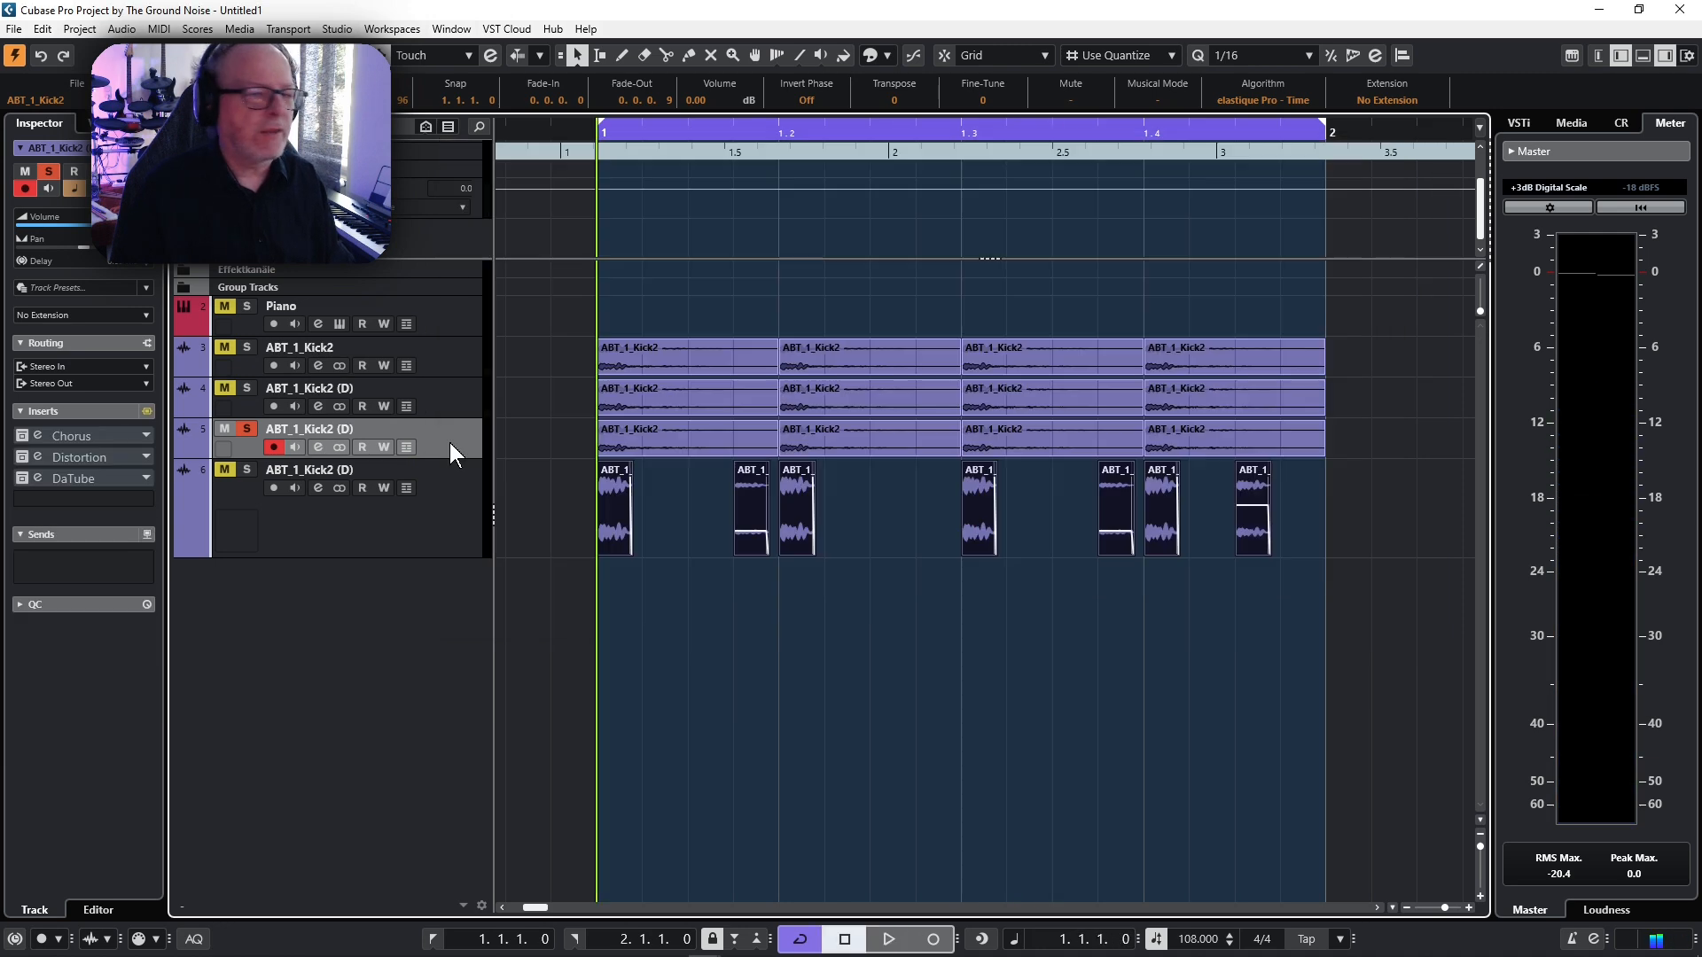
pyautogui.press('space')
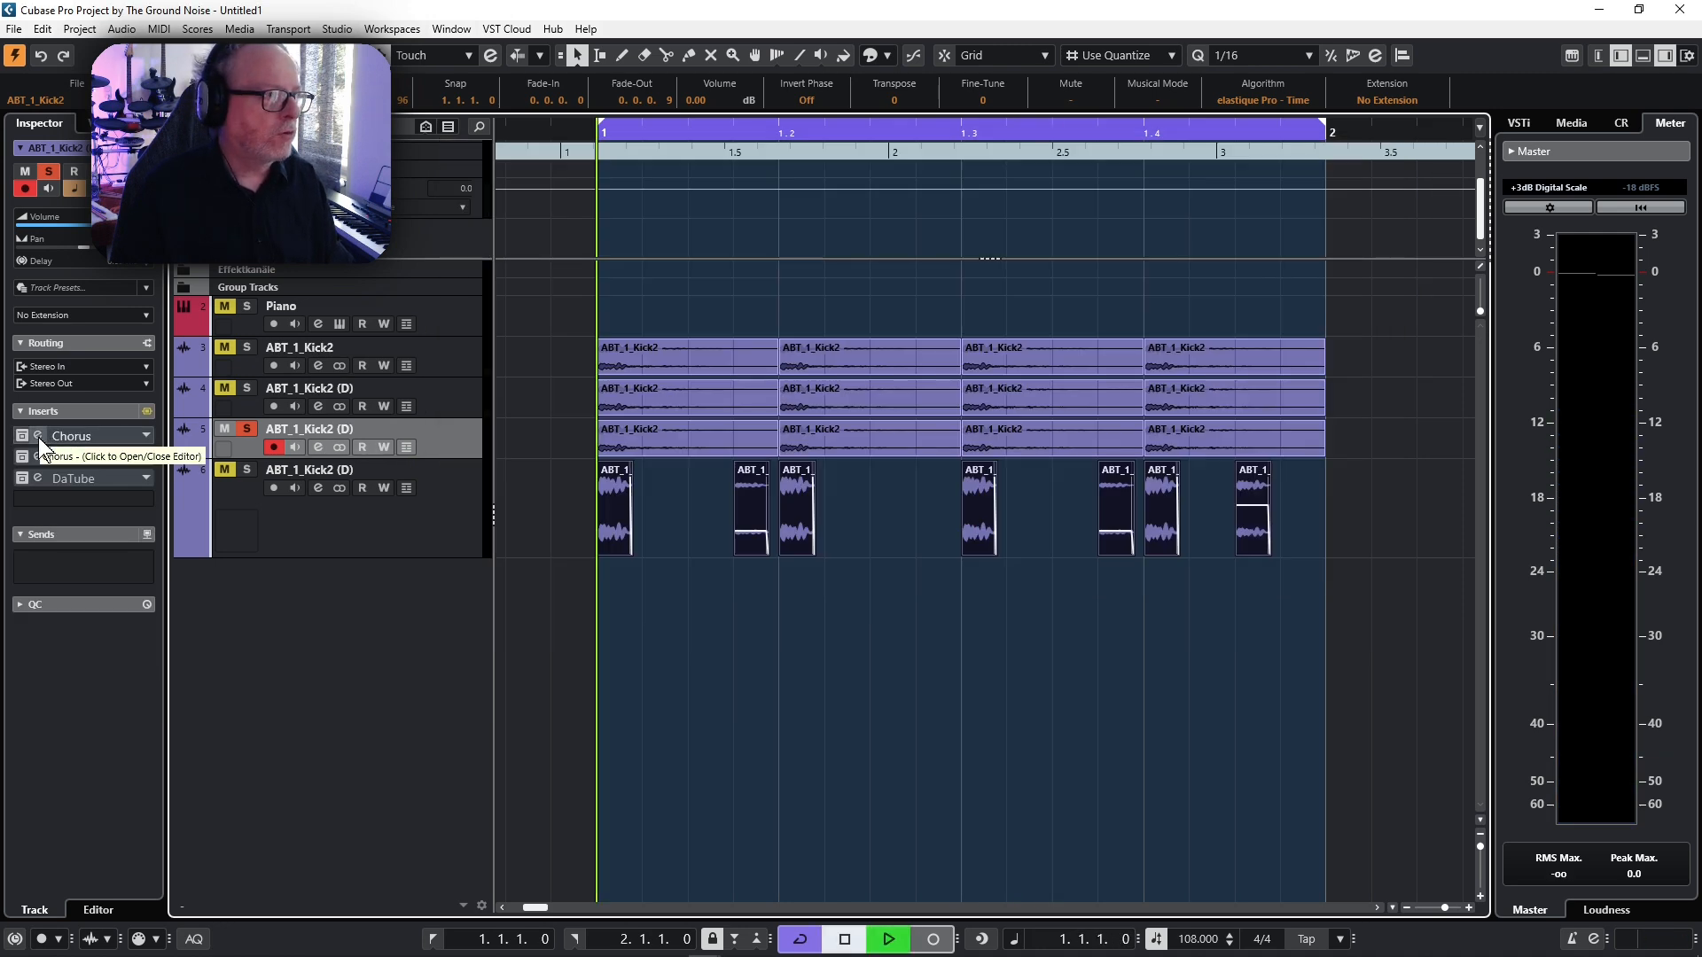
pyautogui.click(24, 434)
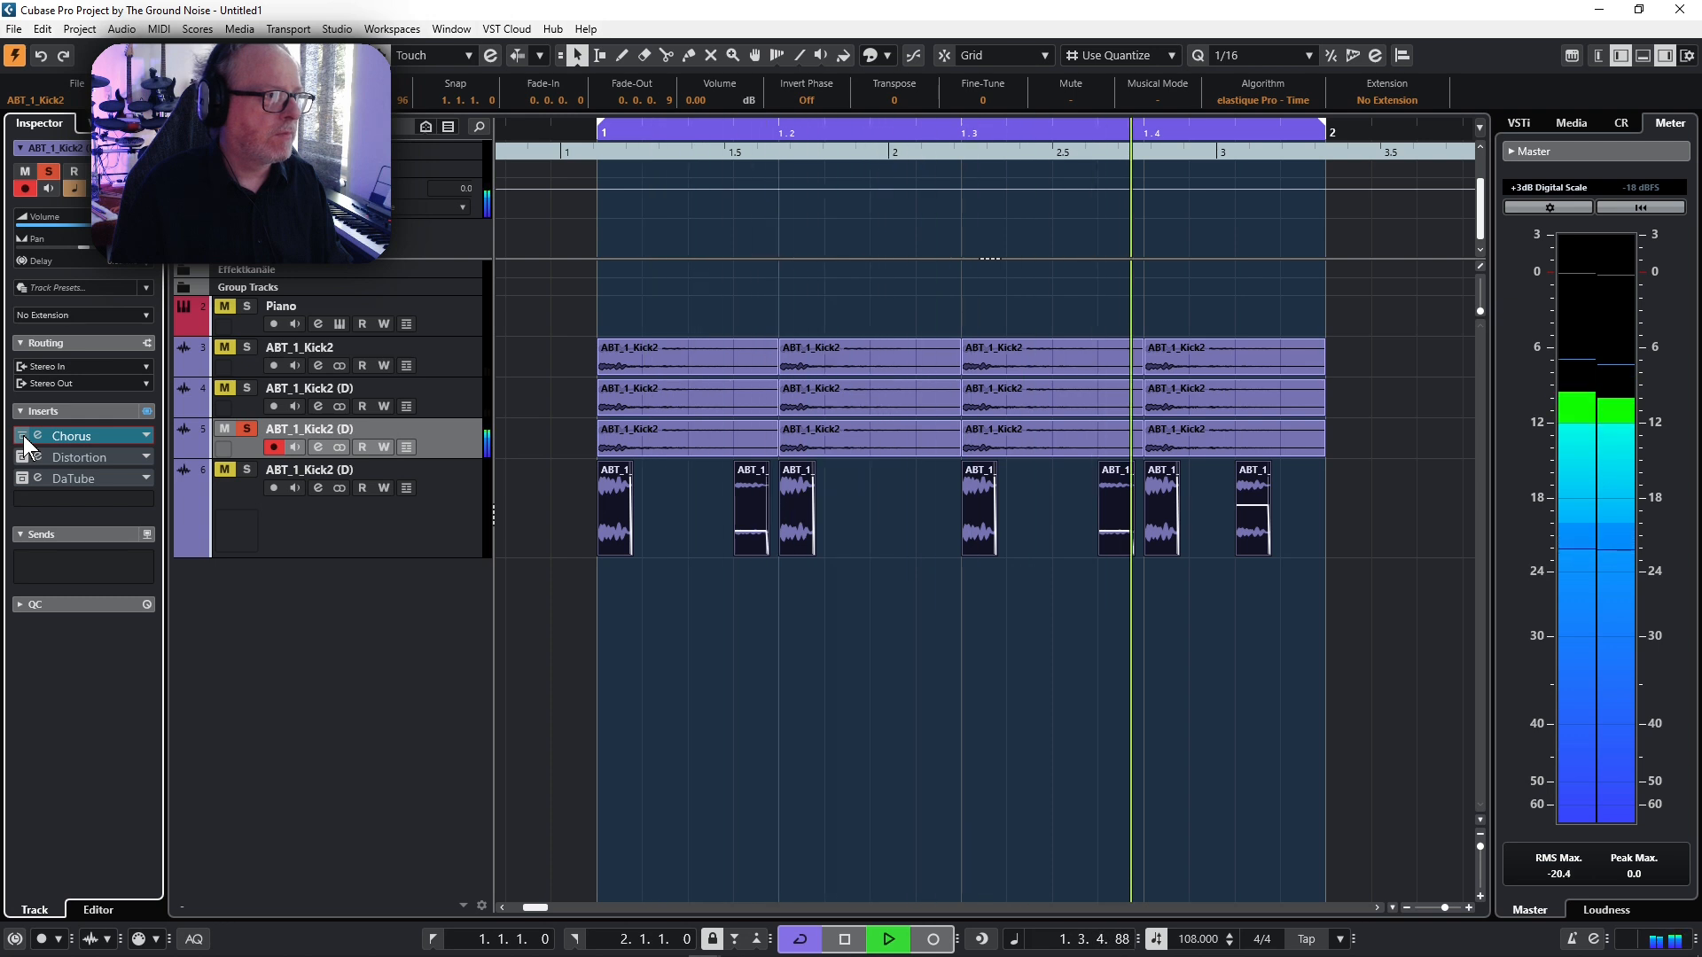
pyautogui.click(23, 434)
pyautogui.click(23, 455)
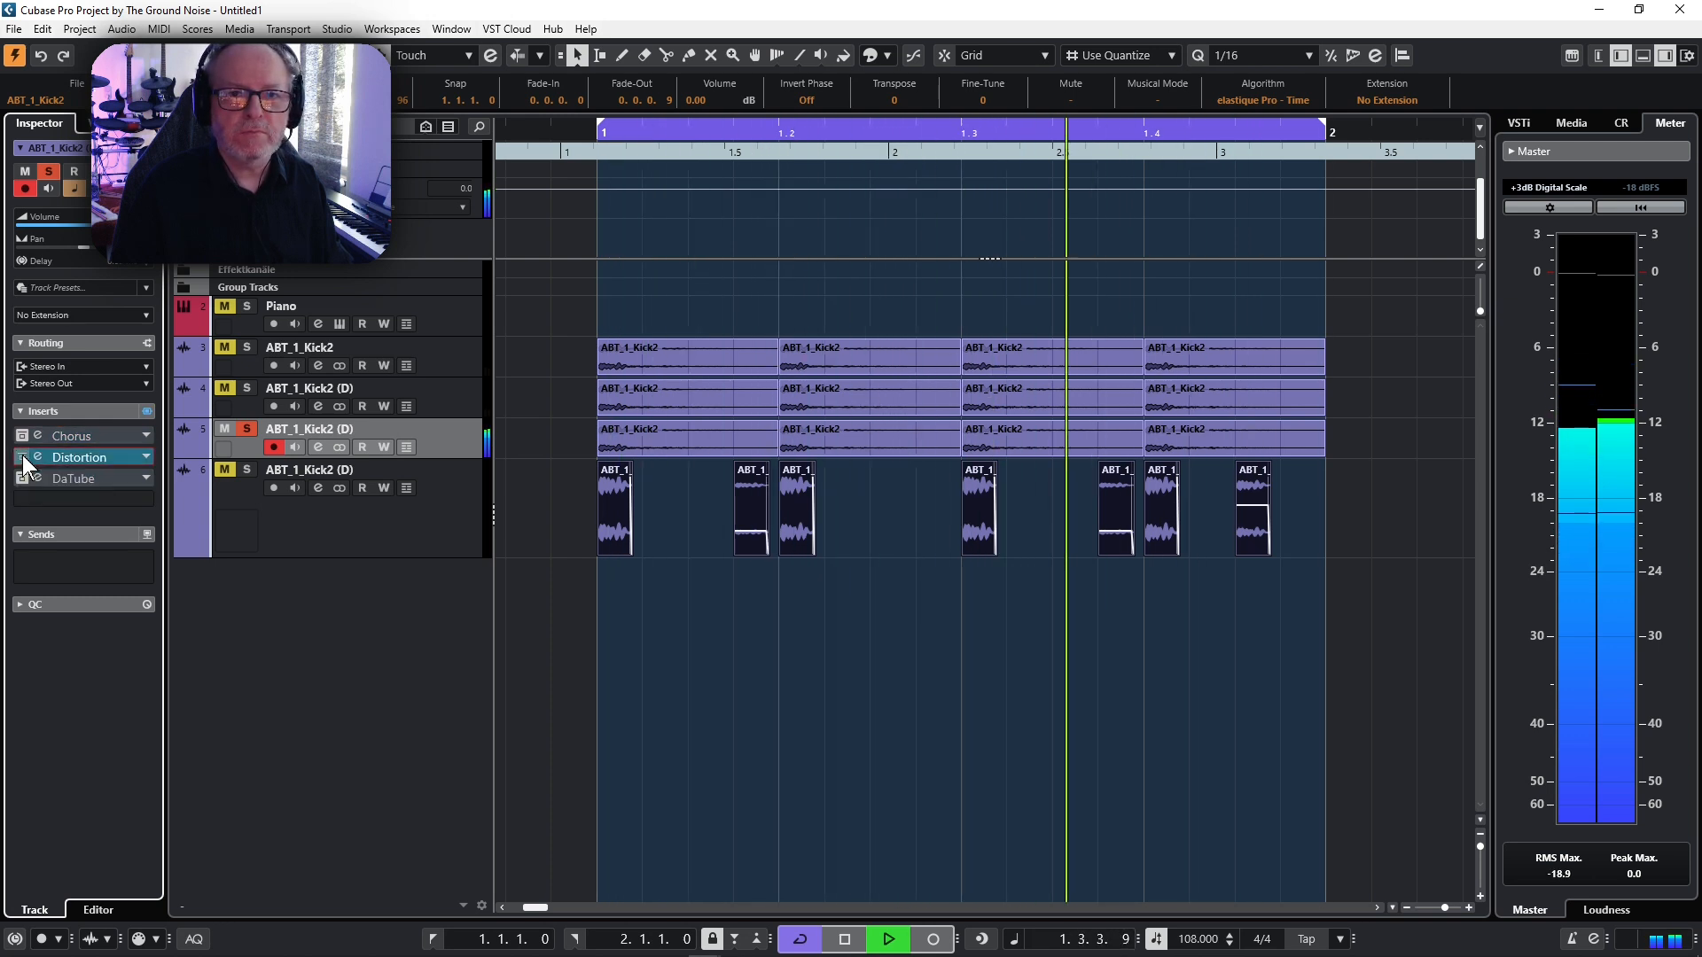
pyautogui.click(23, 455)
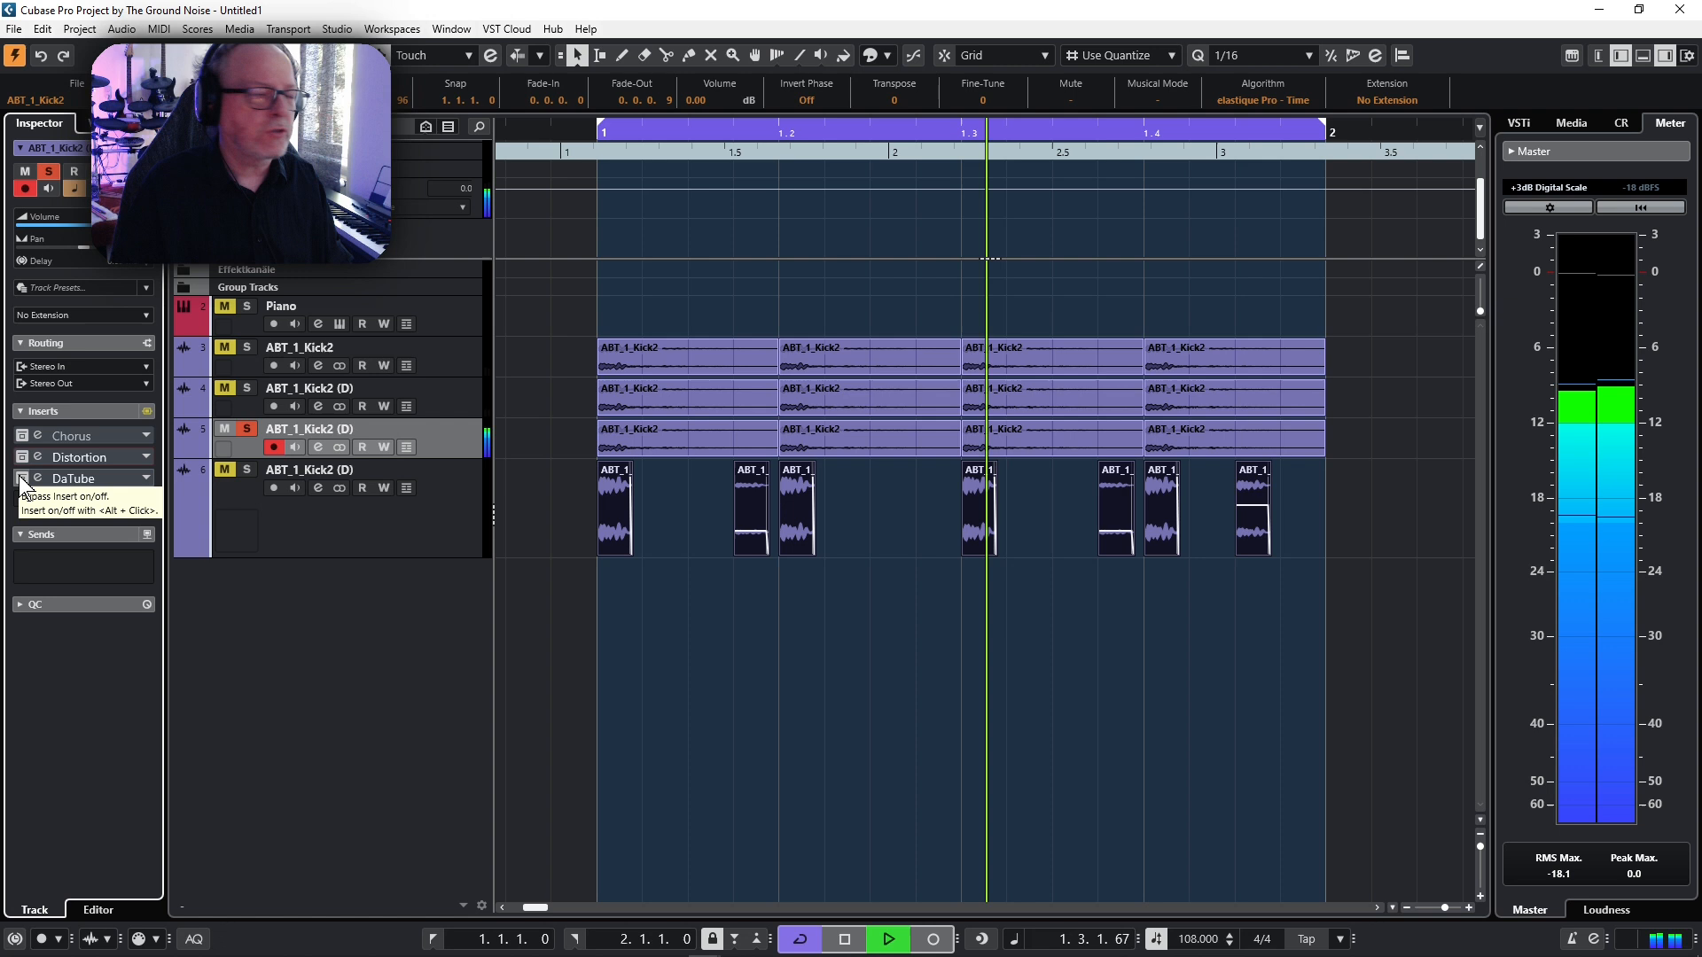
pyautogui.click(23, 478)
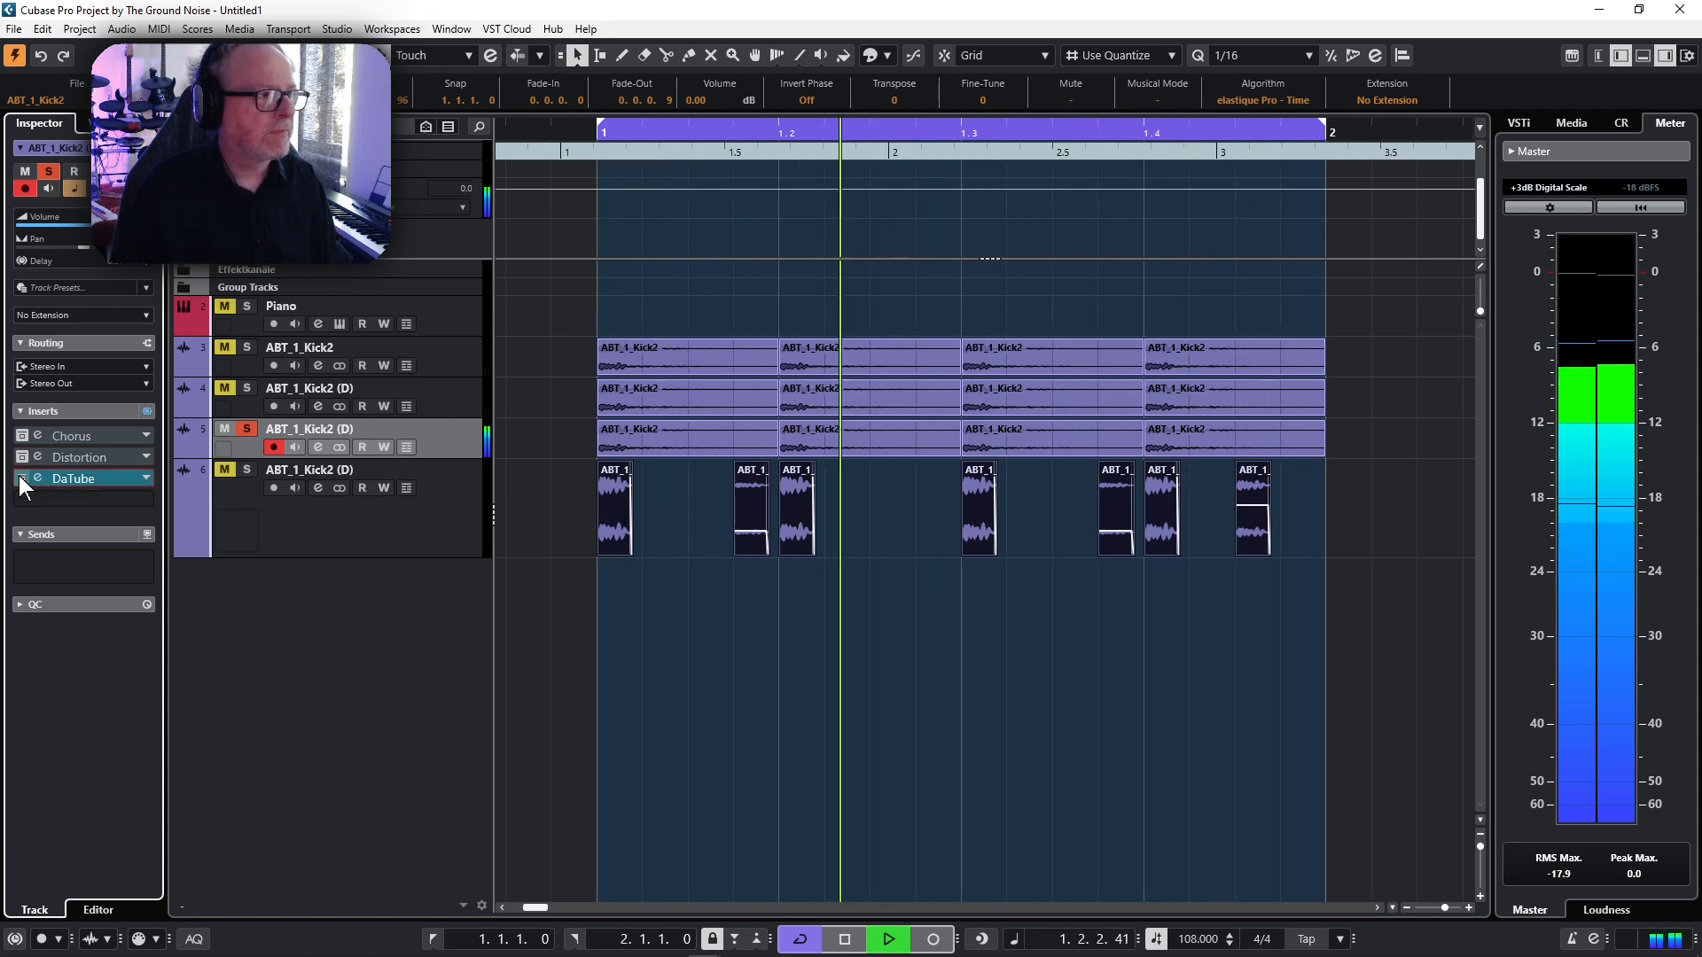
# - Select the busier kick pattern's track, open RoomWorks SE, and compare the looped pattern with the reverb bypassed and active
pyautogui.click(445, 537)
pyautogui.press('space')
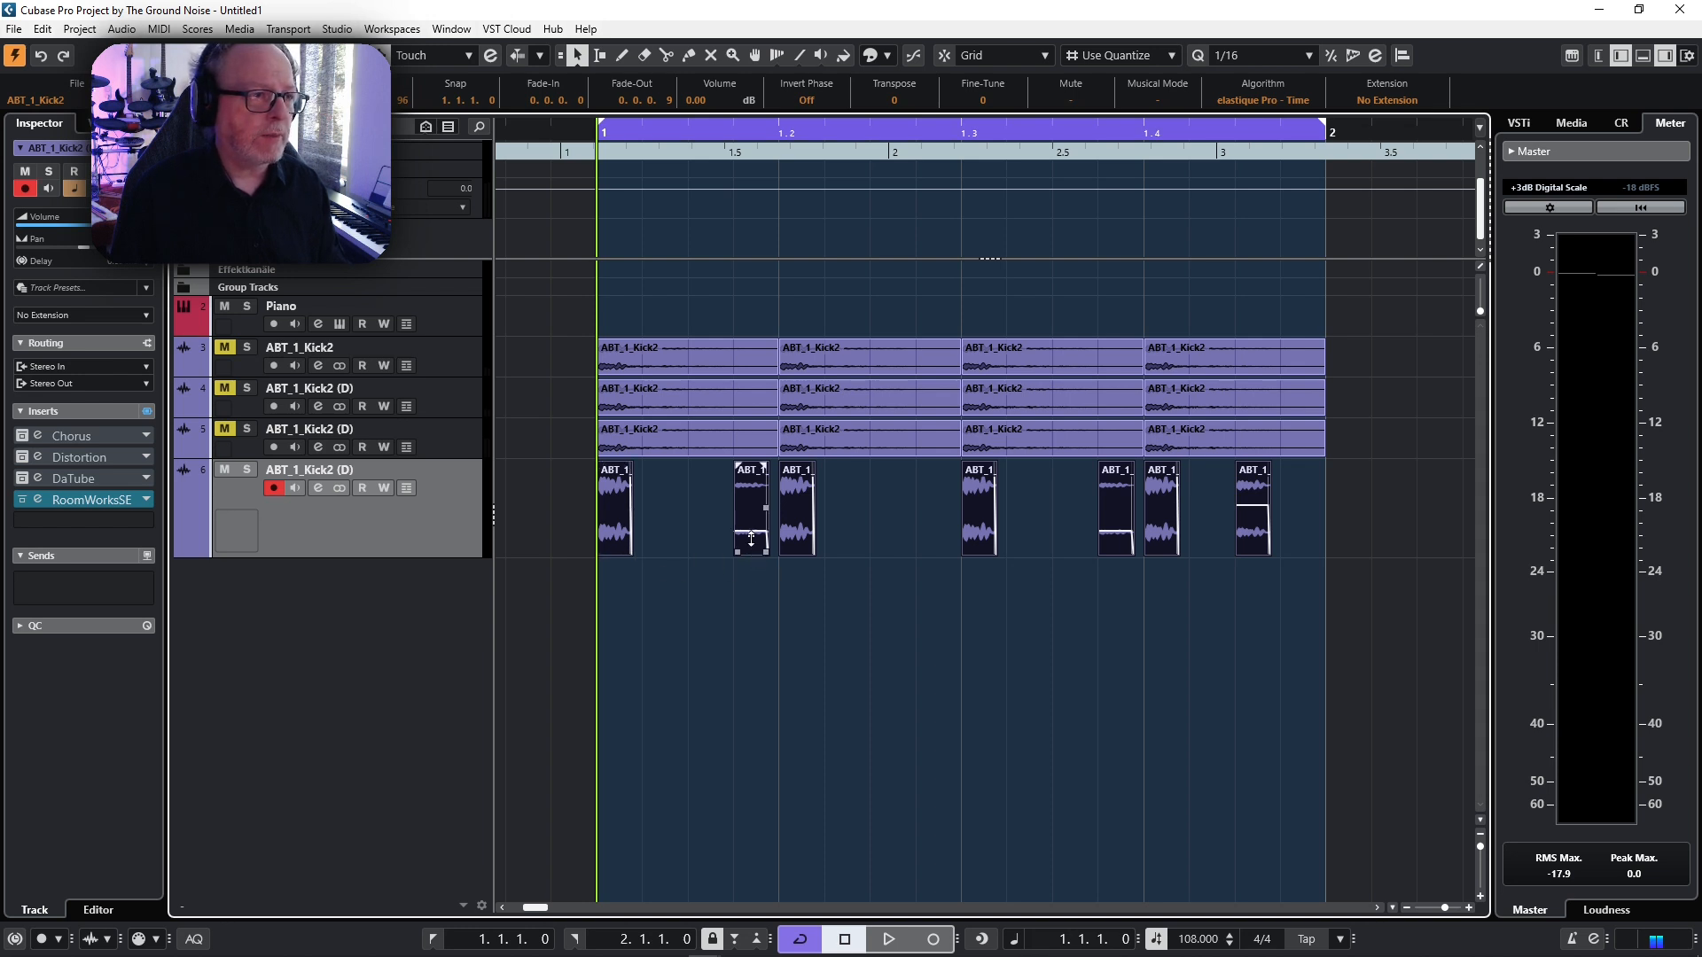
pyautogui.click(409, 528)
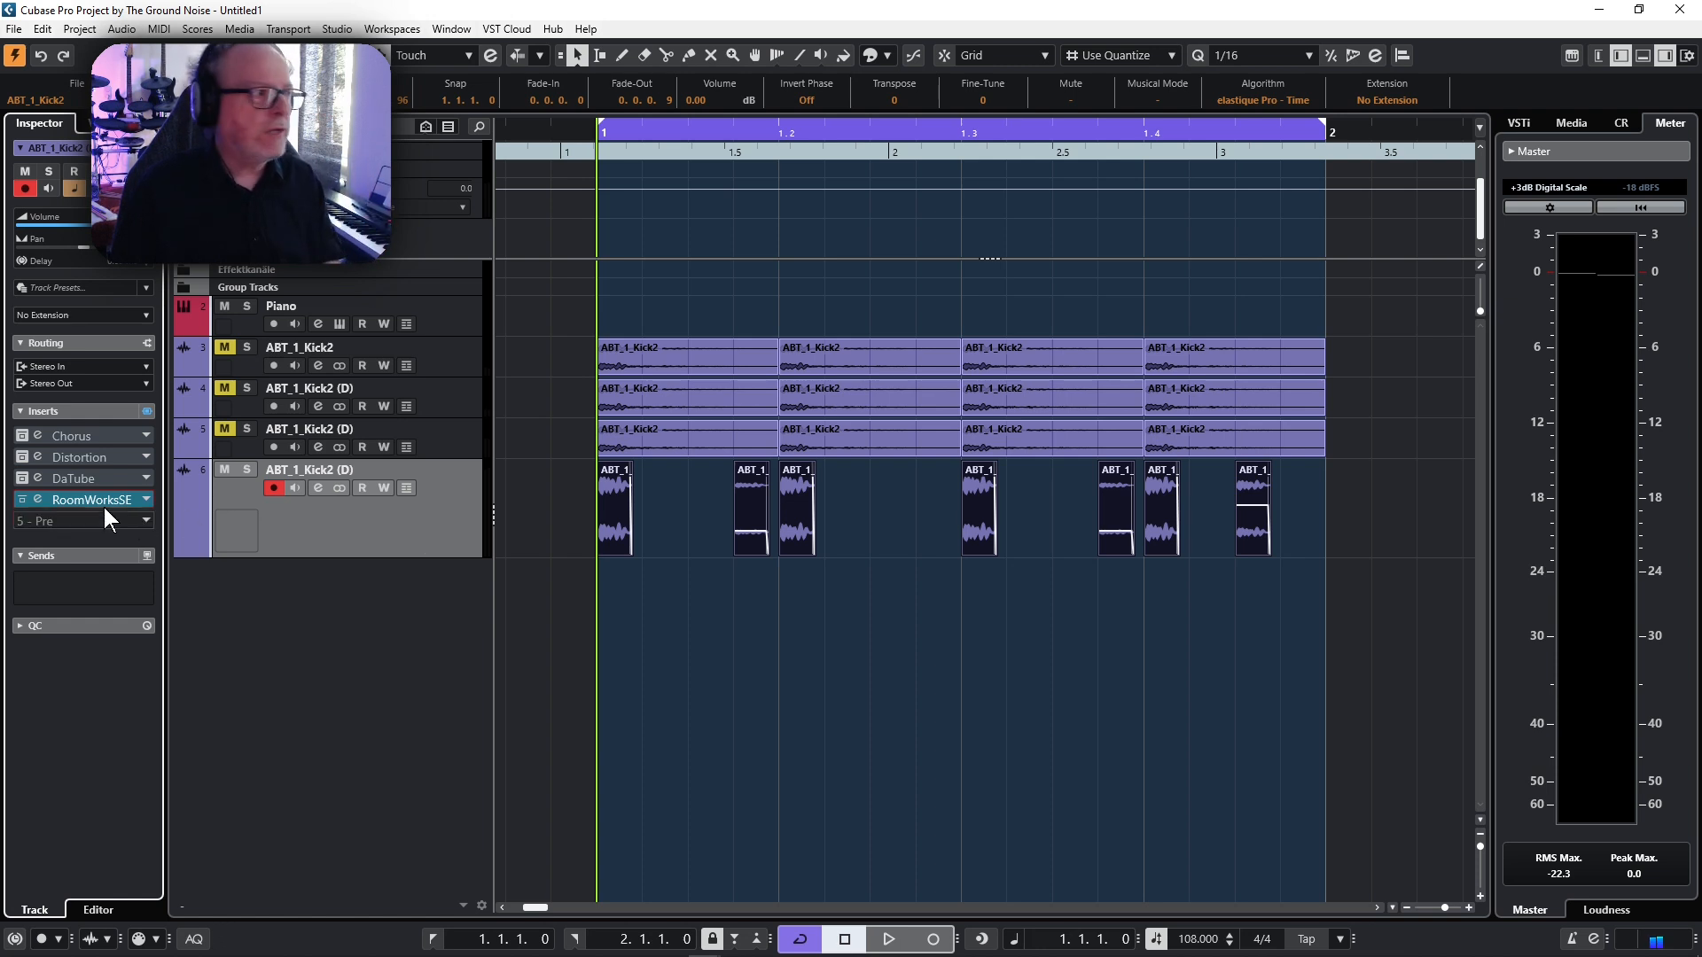
pyautogui.click(39, 498)
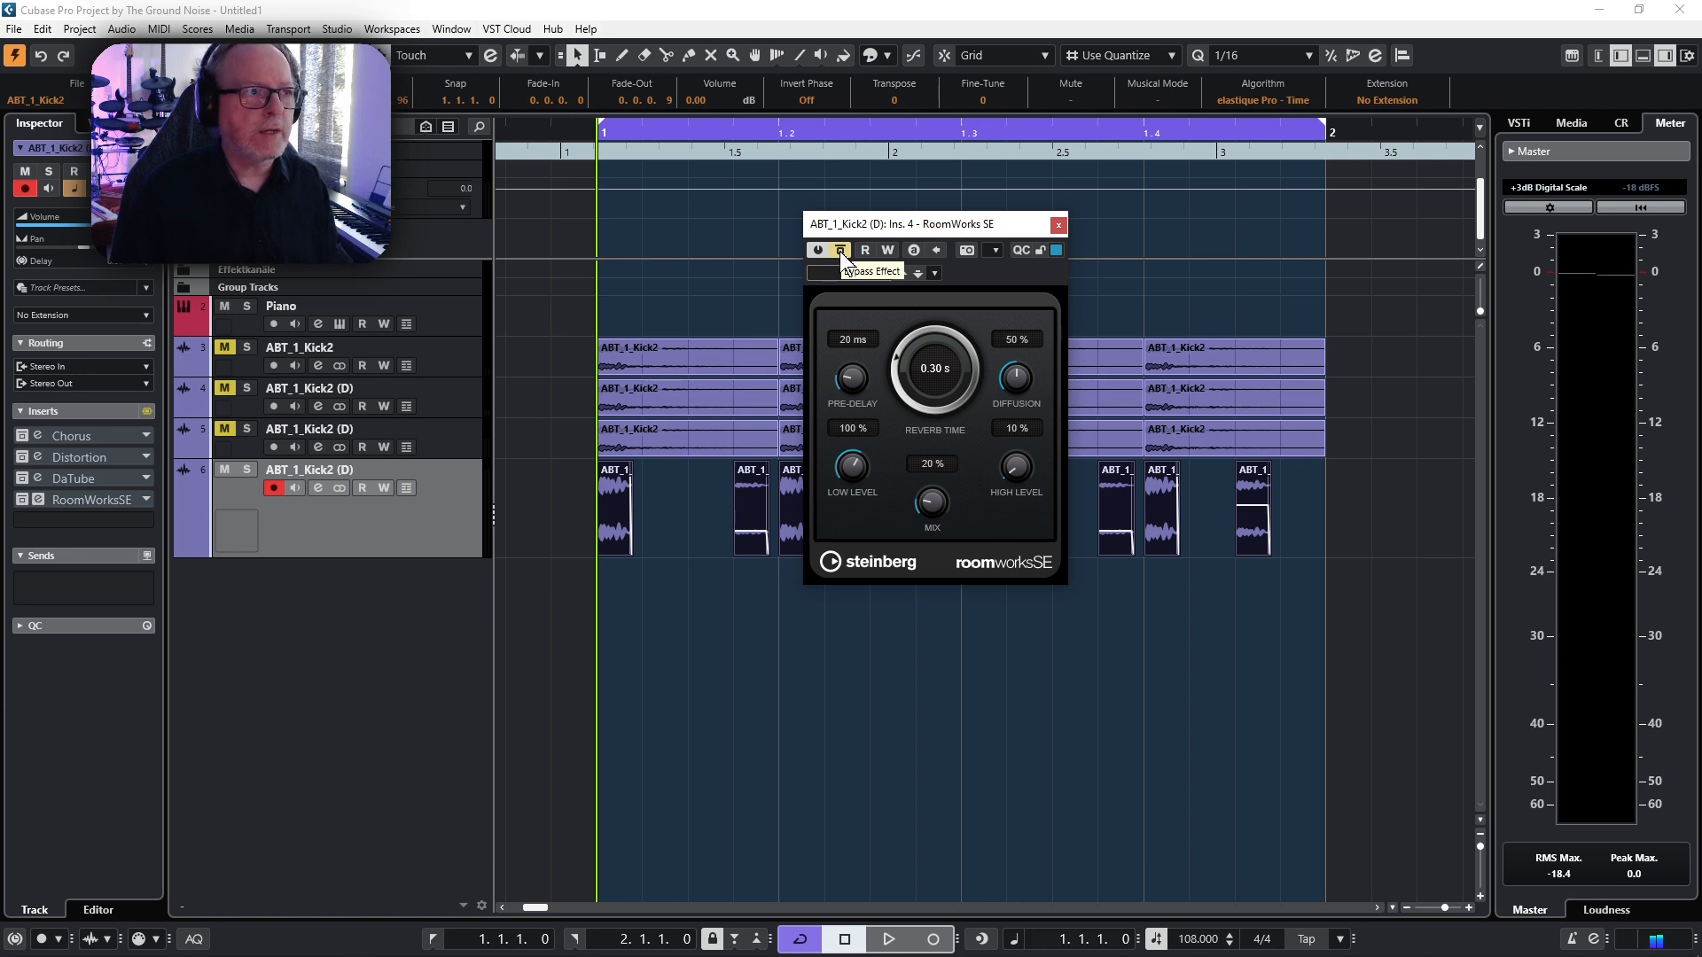
pyautogui.press('space')
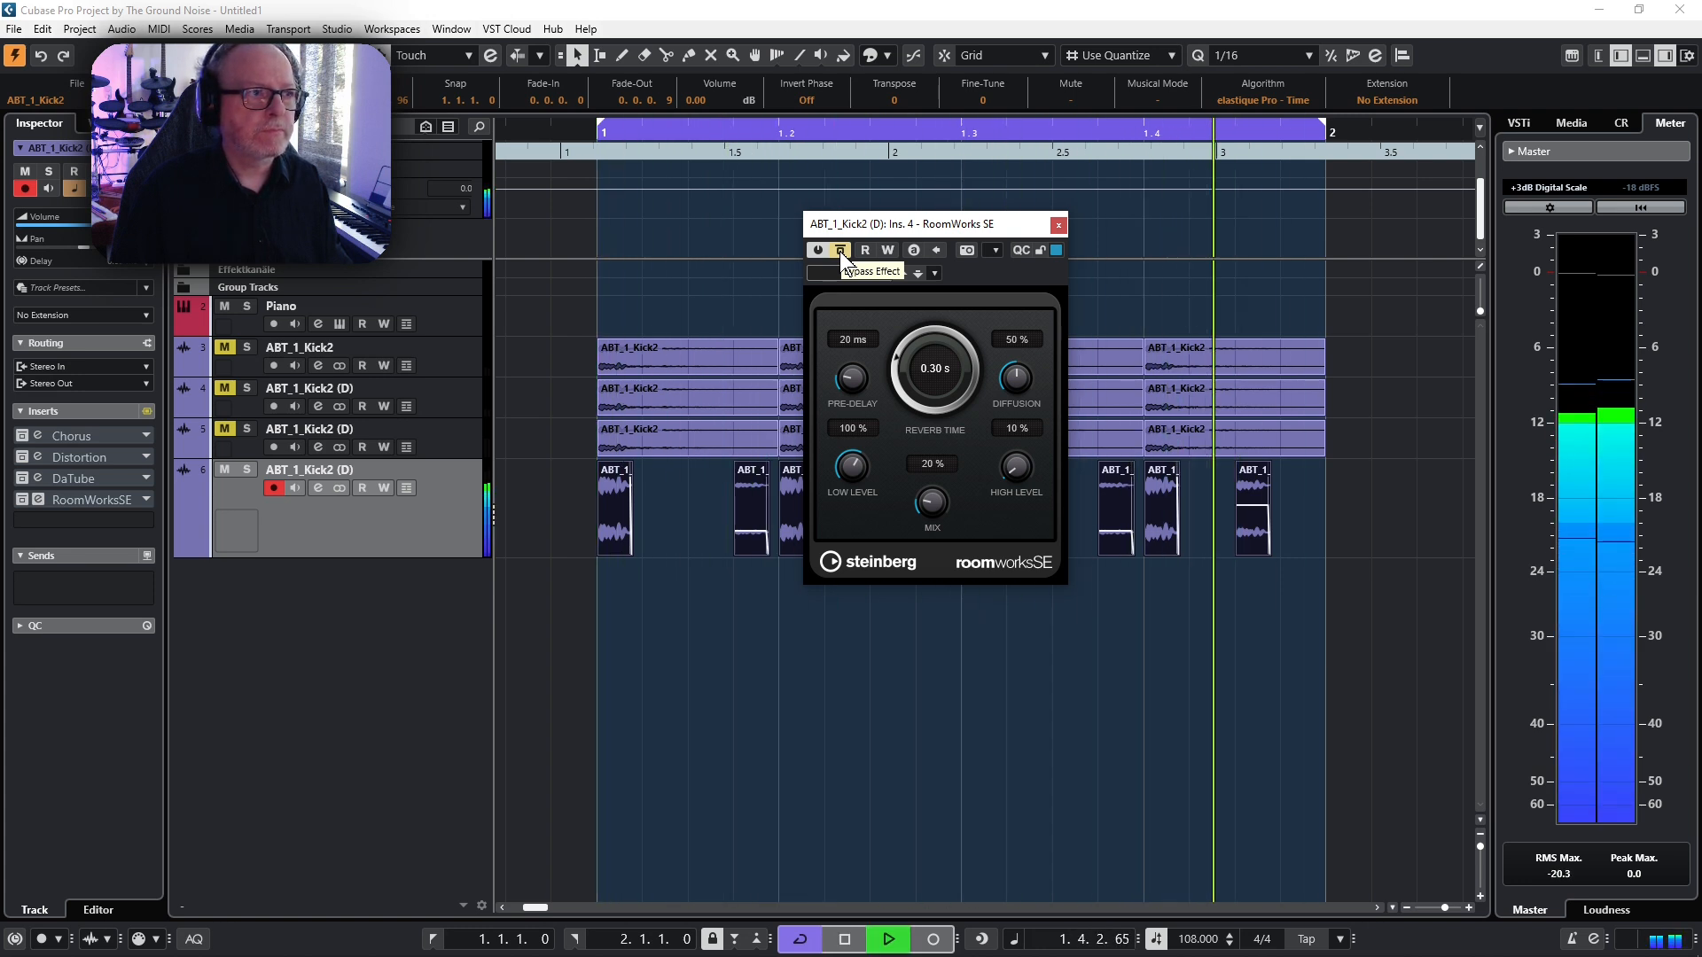
pyautogui.click(838, 252)
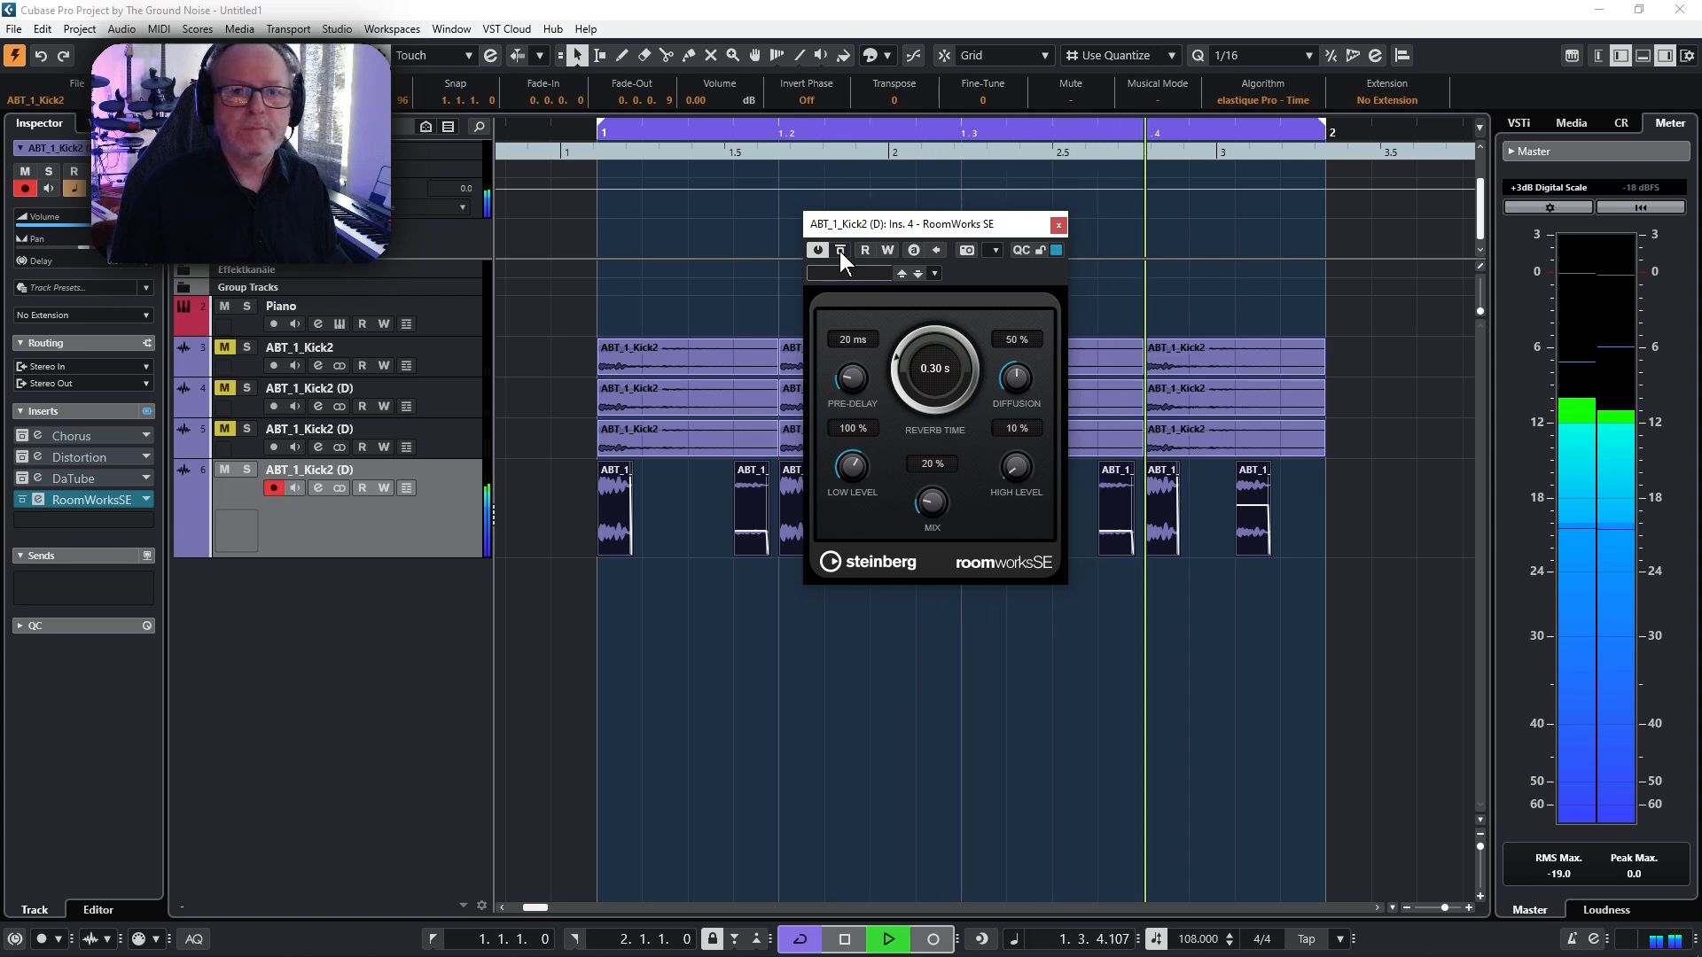